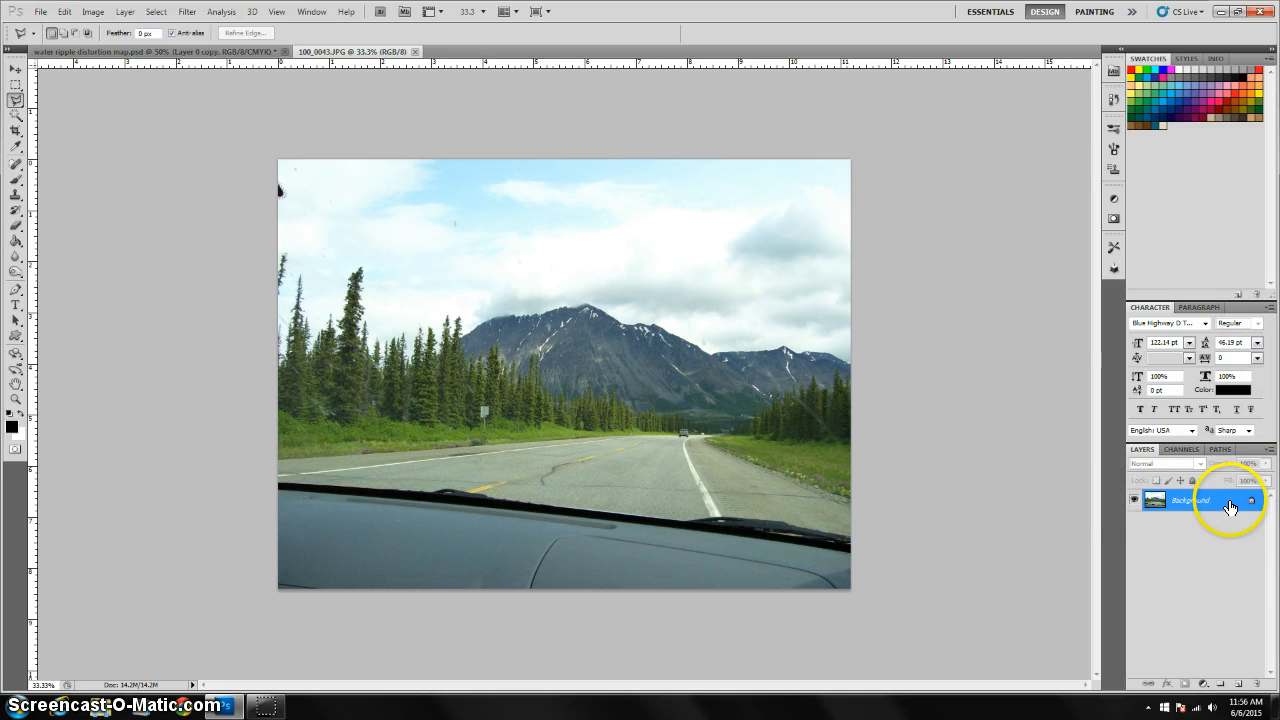
Convert the Background layer to a smart object, and rasterize it into a regular editable layer.
right_click(1232, 499)
left_click(1232, 499)
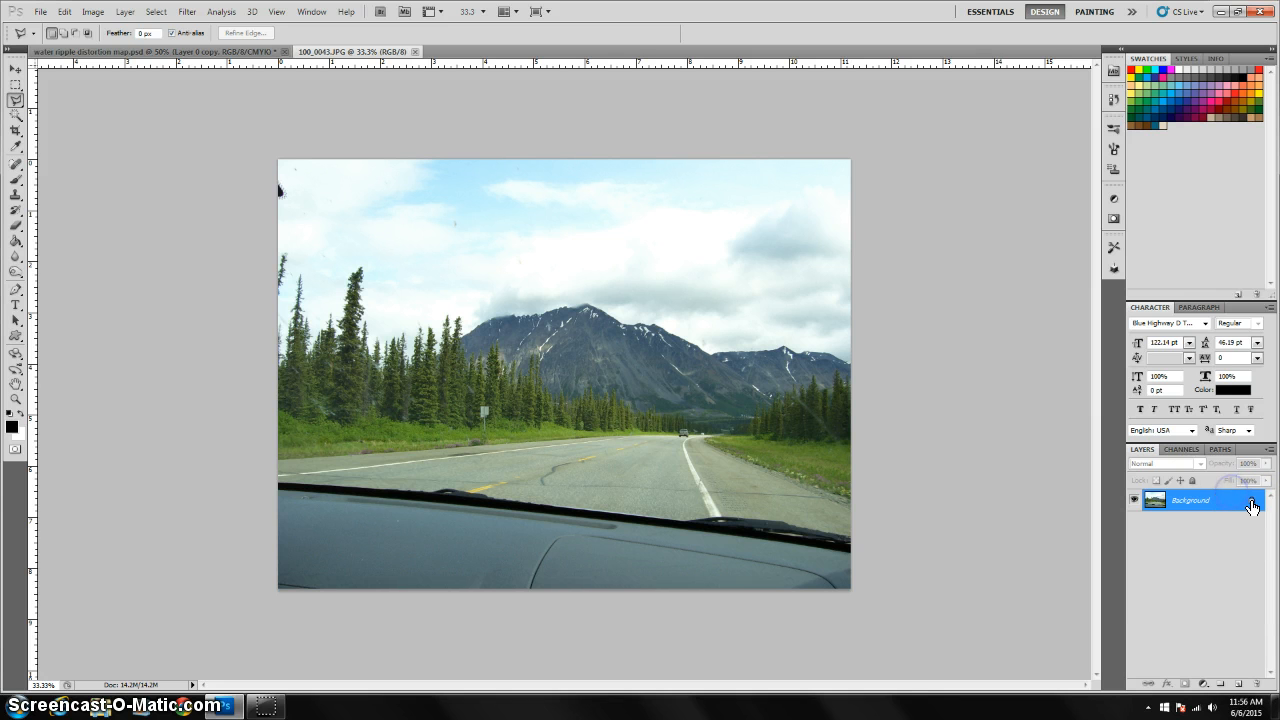
right_click(1222, 495)
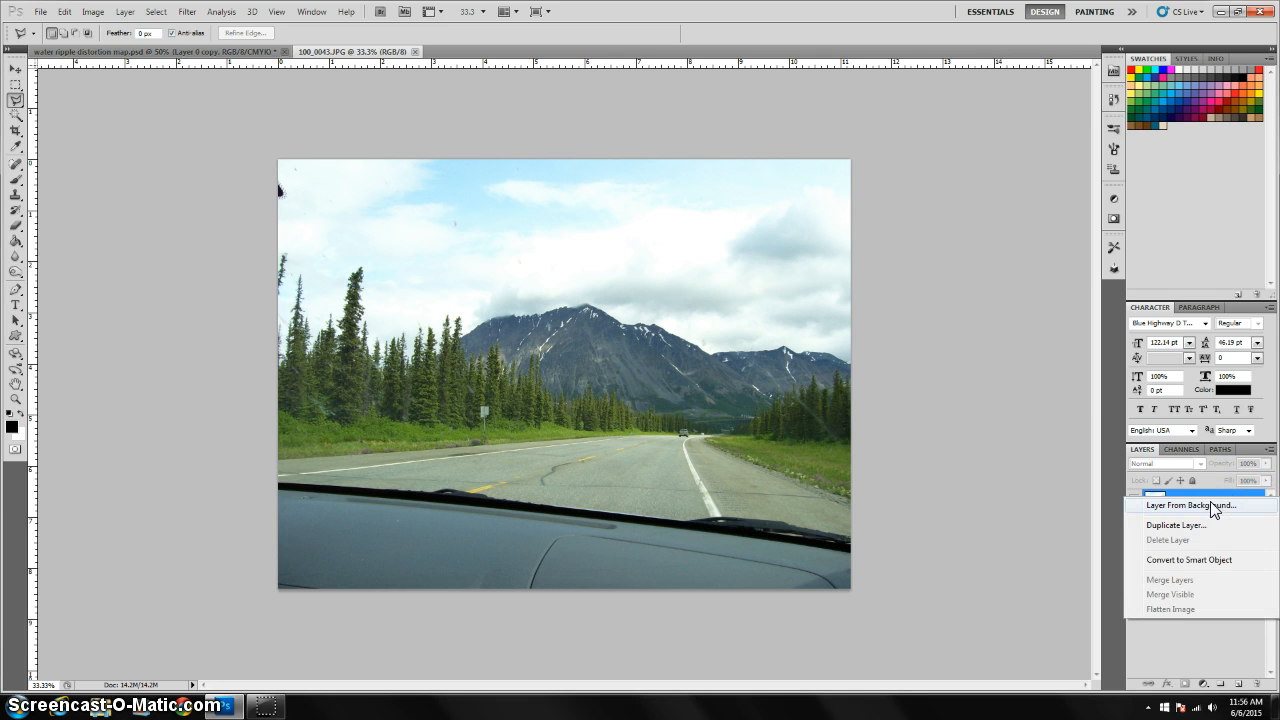
left_click(1211, 559)
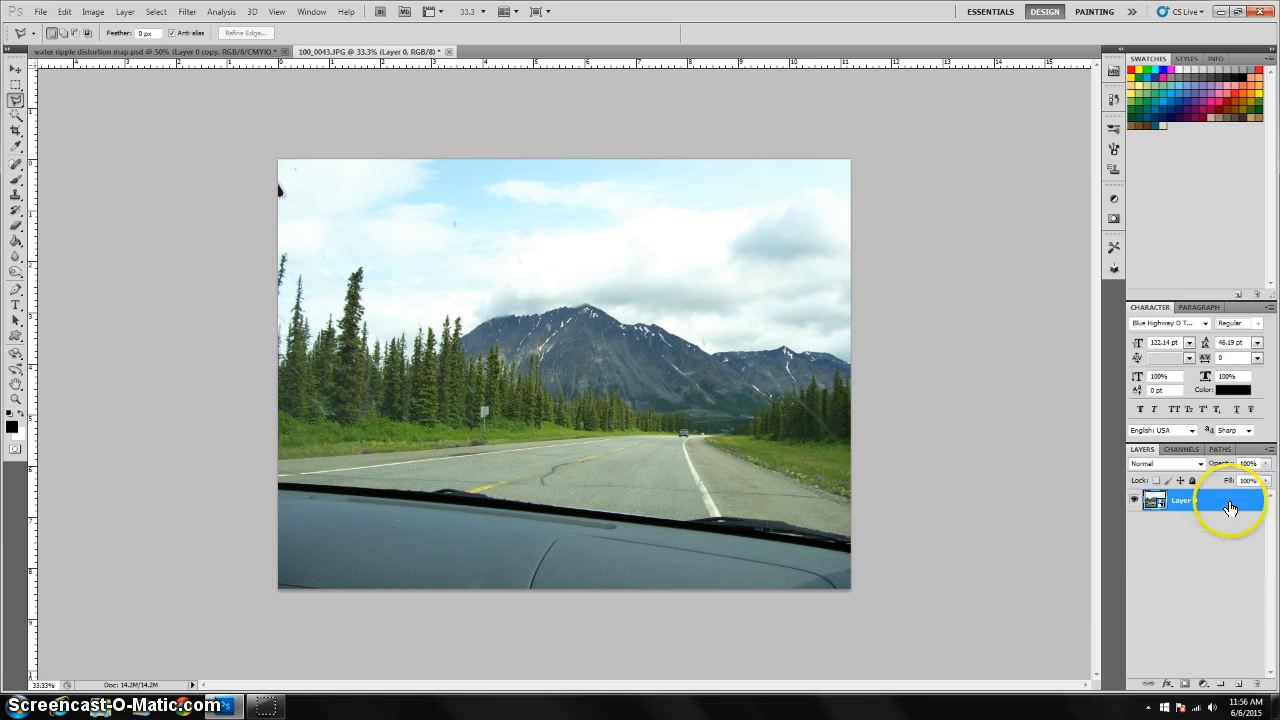
right_click(1232, 505)
left_click(1178, 288)
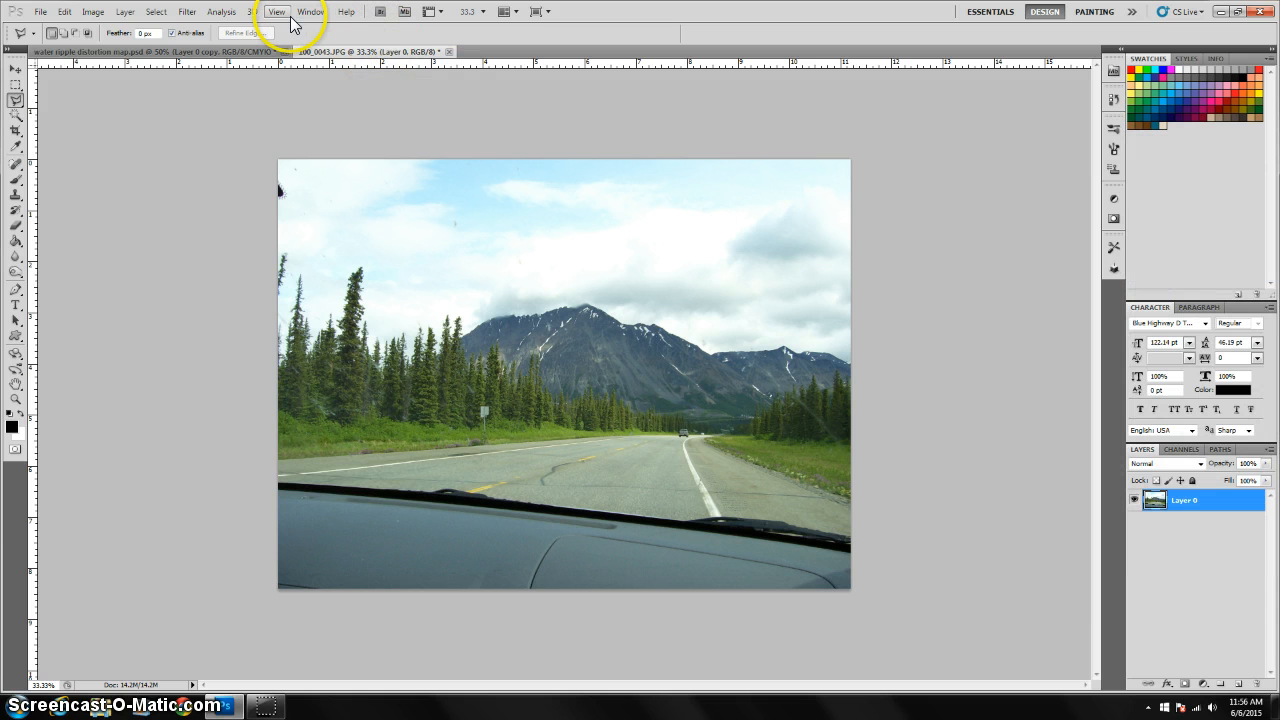
Remove the dark spot at the sky's upper-left edge and the small specks in the clouds with the content-aware Spot Healing Brush.
left_click(15, 103)
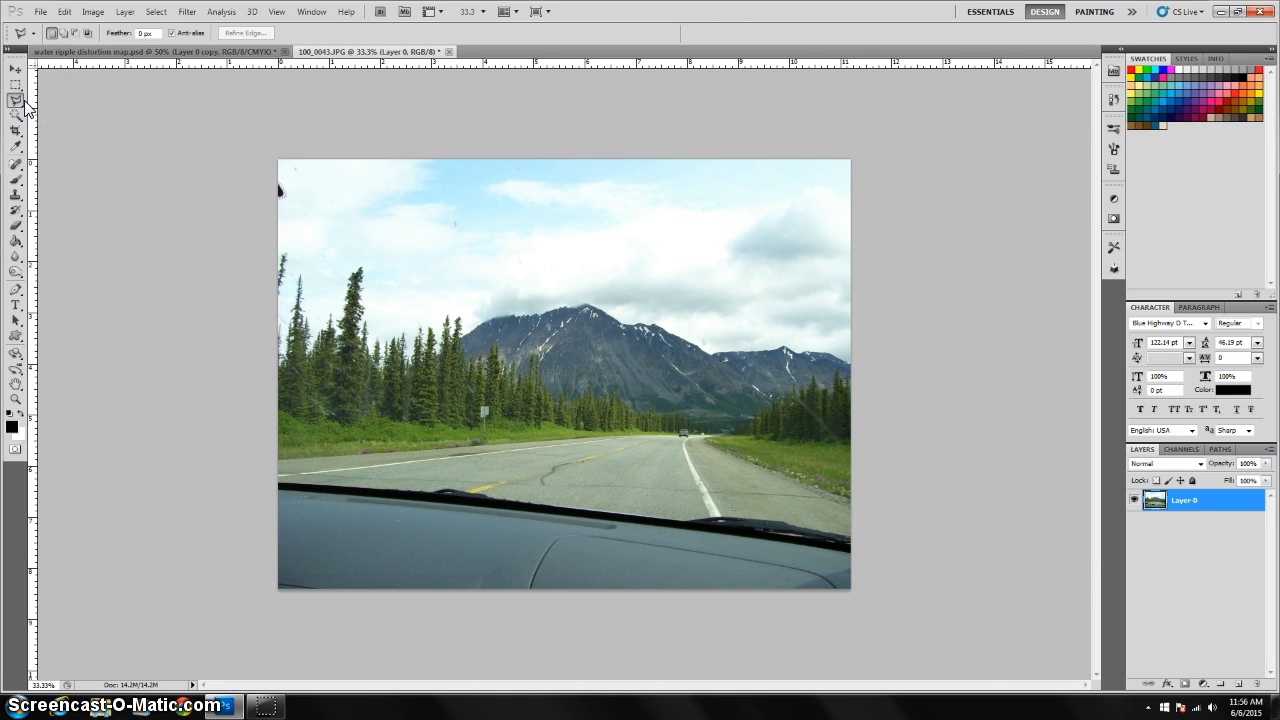
key("ctrl+plus")
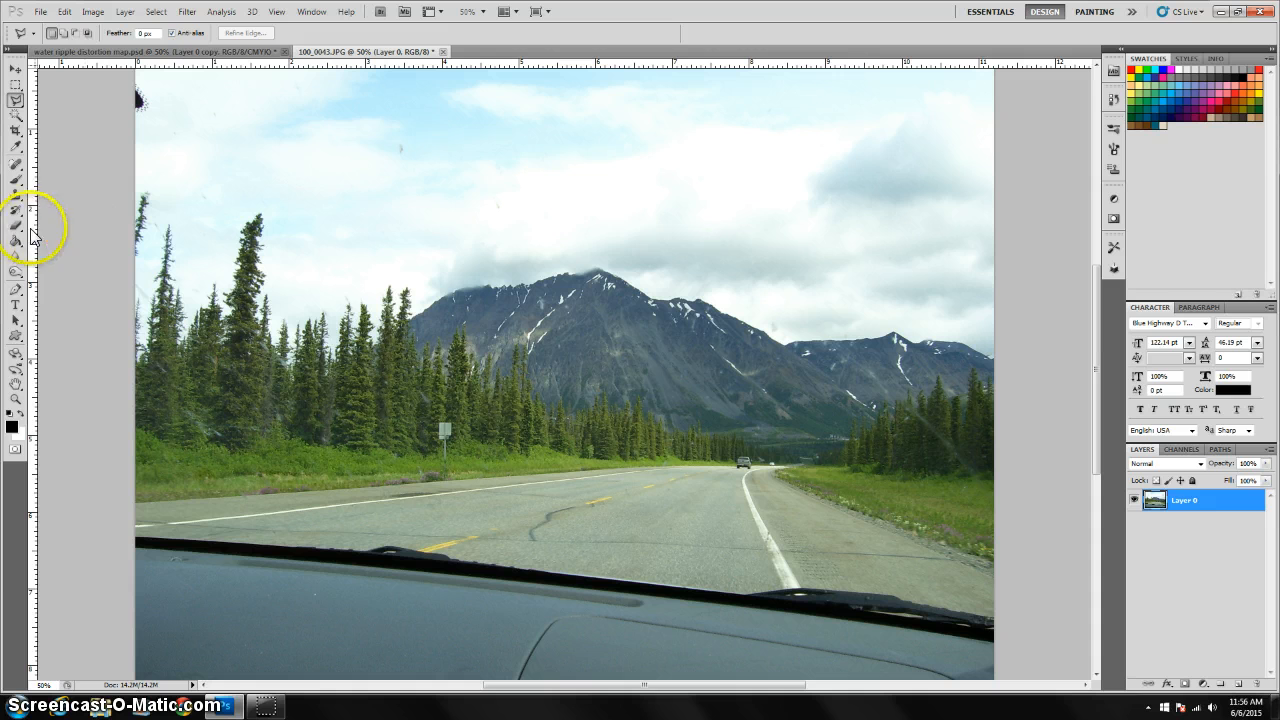
left_click(15, 164)
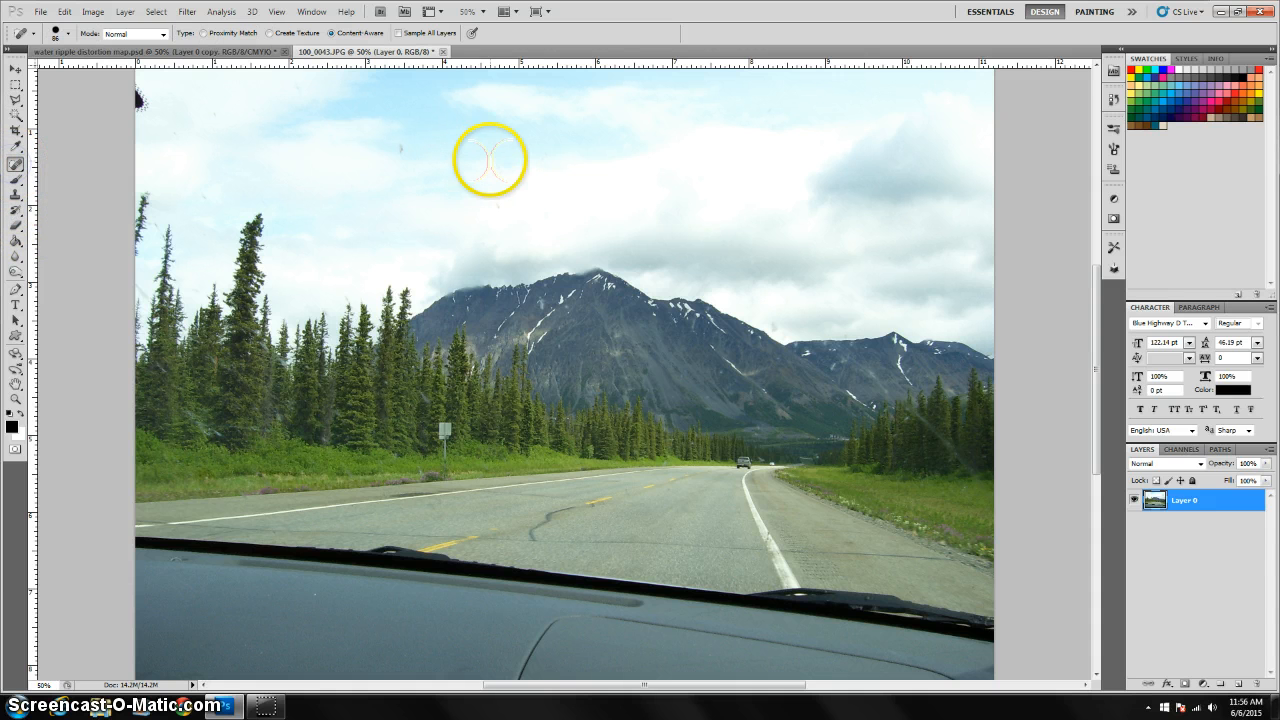
left_click(134, 98)
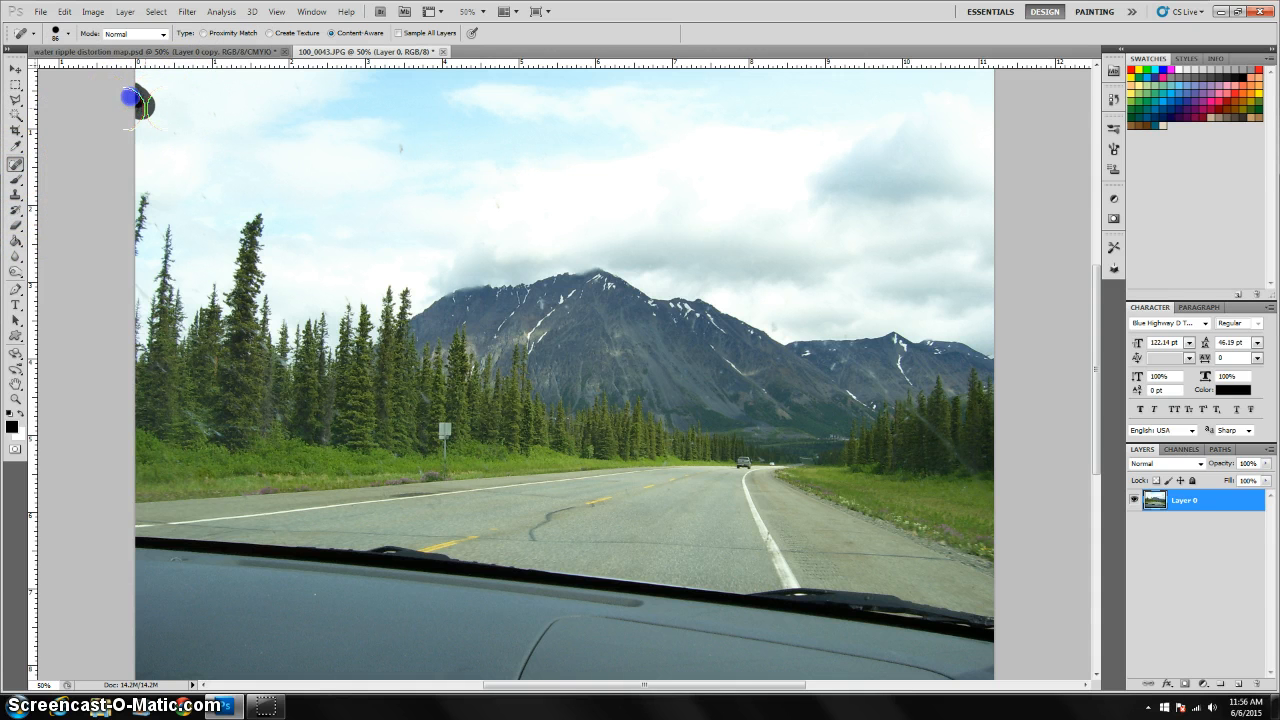
mouse_move(203, 103)
left_mouse_down()
mouse_move(140, 105)
mouse_move(213, 116)
left_mouse_up()
left_click(206, 191)
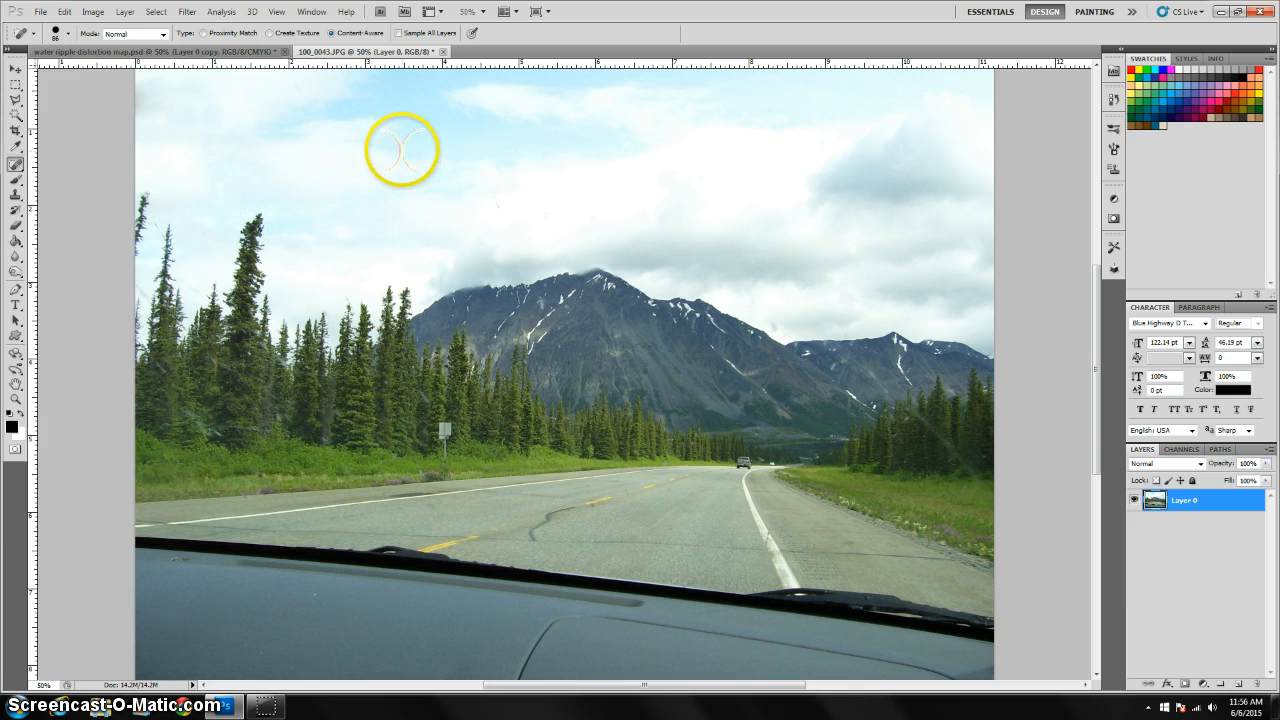
left_click(497, 206)
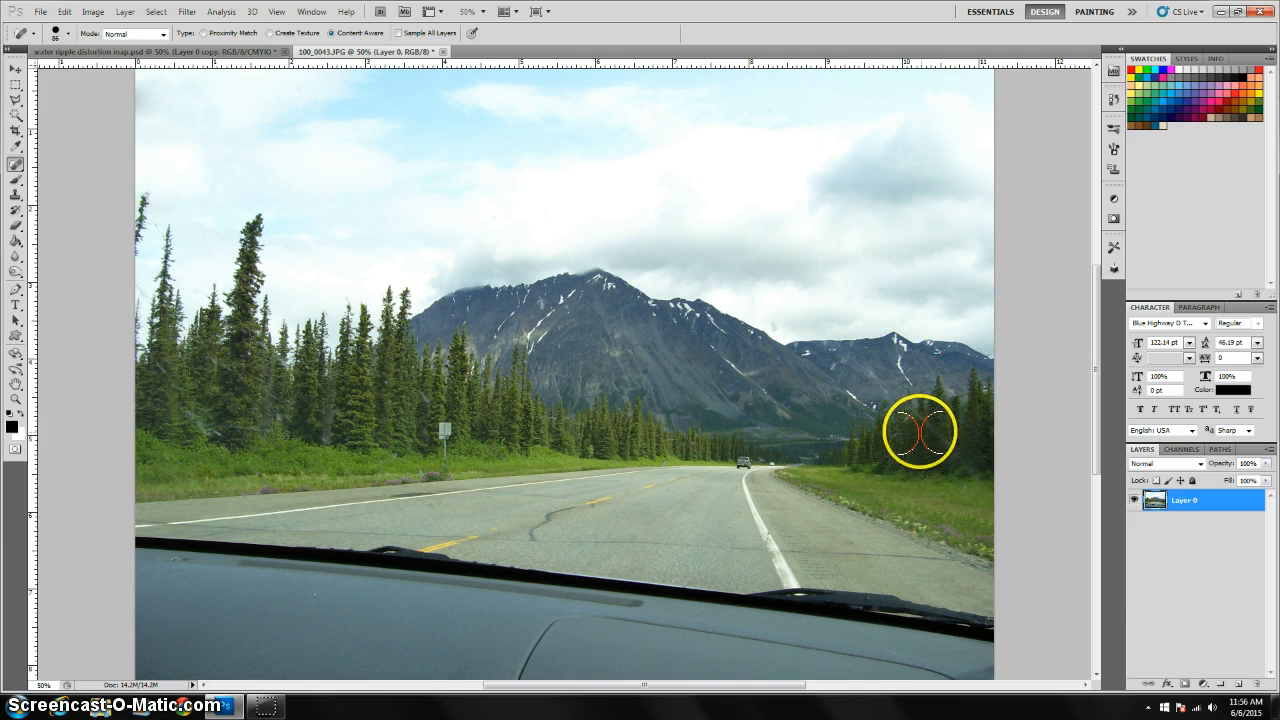
Heal the blemishes over the right-hand trees and remove the road sign with its post beside the left-hand trees.
mouse_move(925, 428)
left_mouse_down()
mouse_move(964, 460)
mouse_move(936, 428)
mouse_move(971, 443)
mouse_move(988, 488)
left_mouse_up()
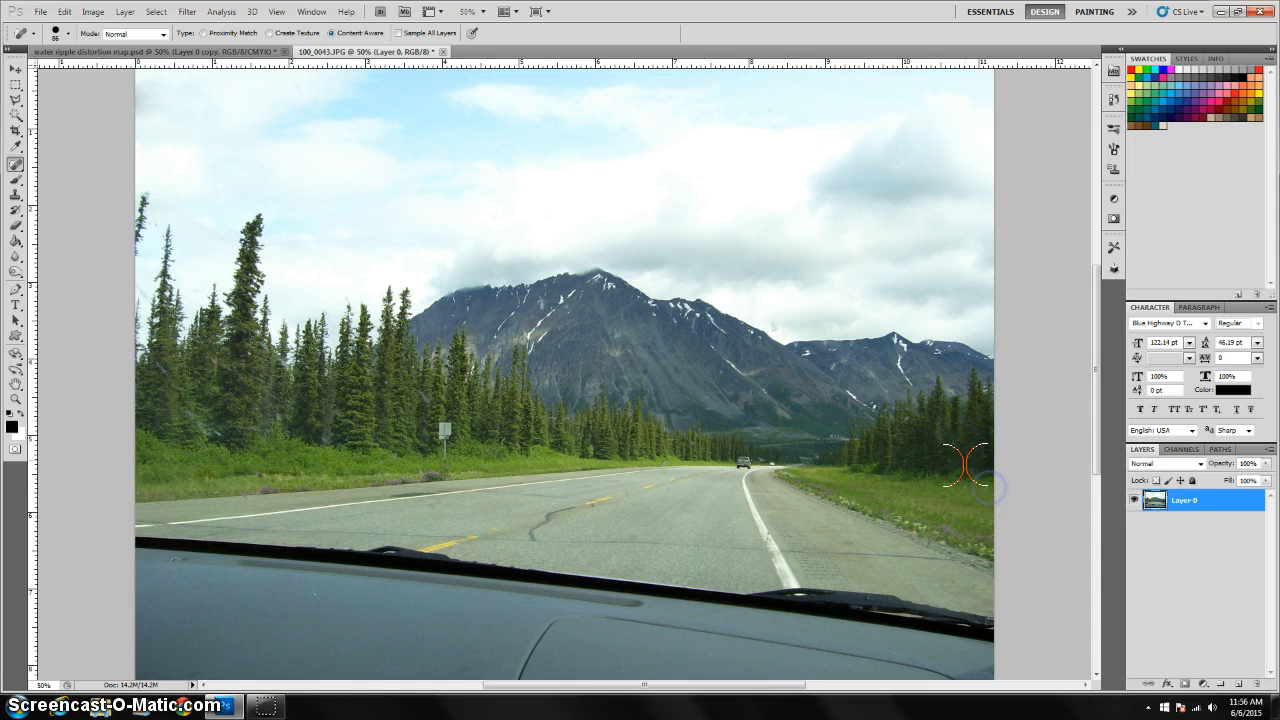
left_click(444, 430)
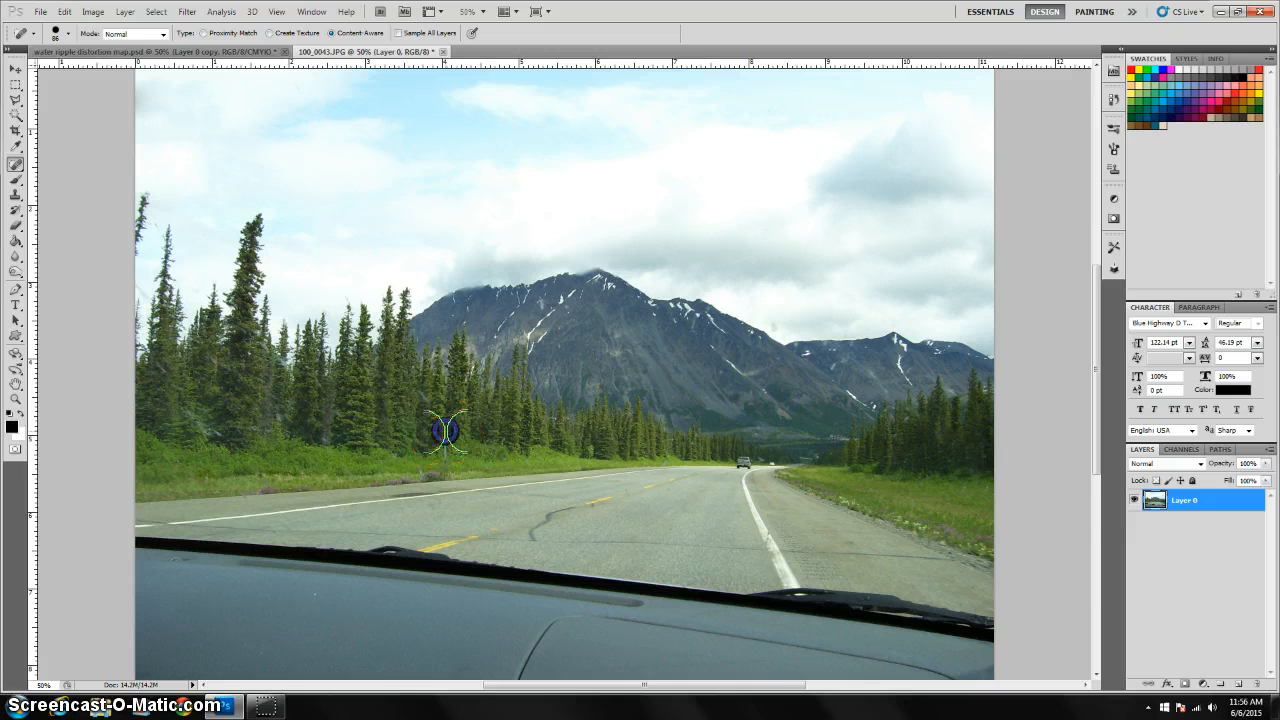
left_click_drag(447, 447, 447, 447)
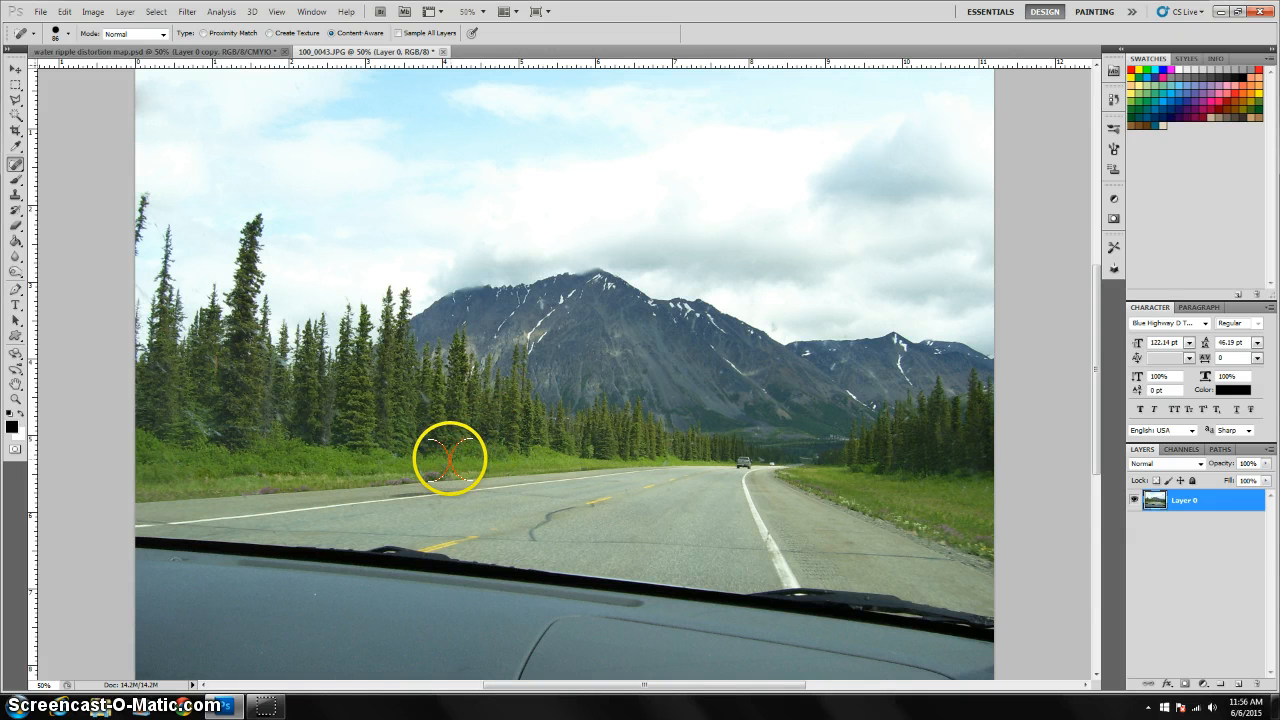
left_click(16, 104)
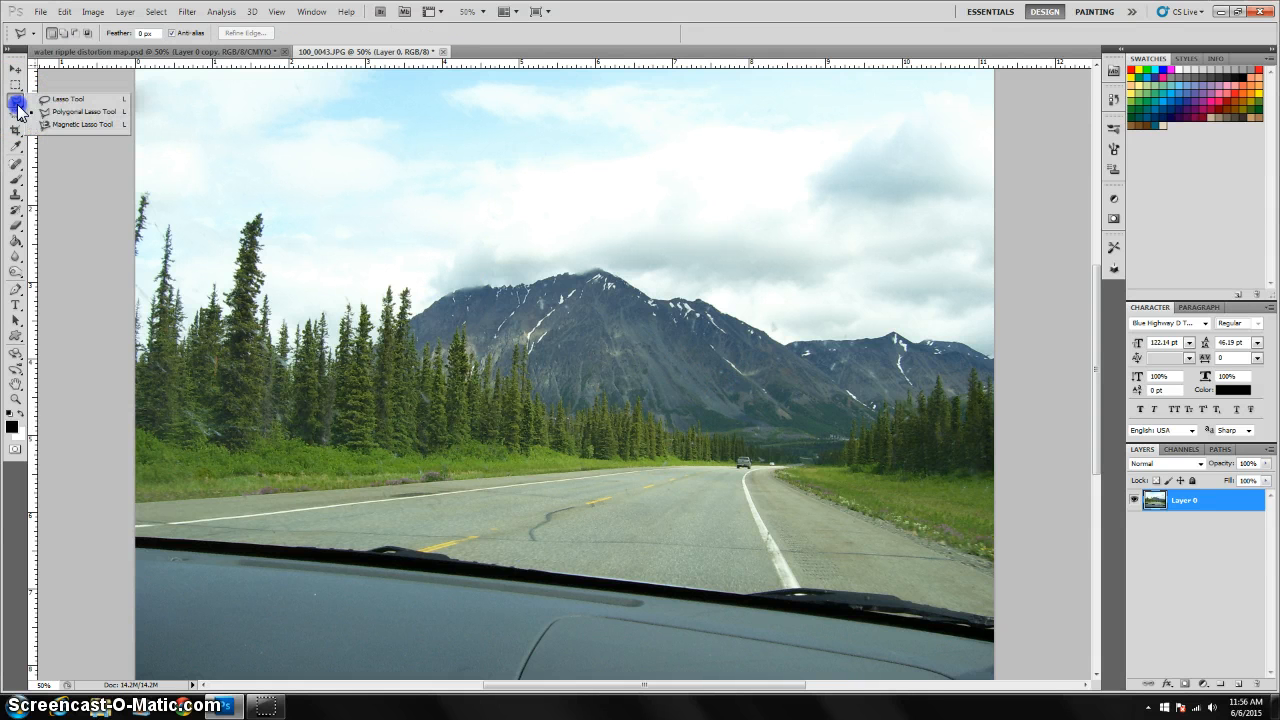
left_click(15, 102)
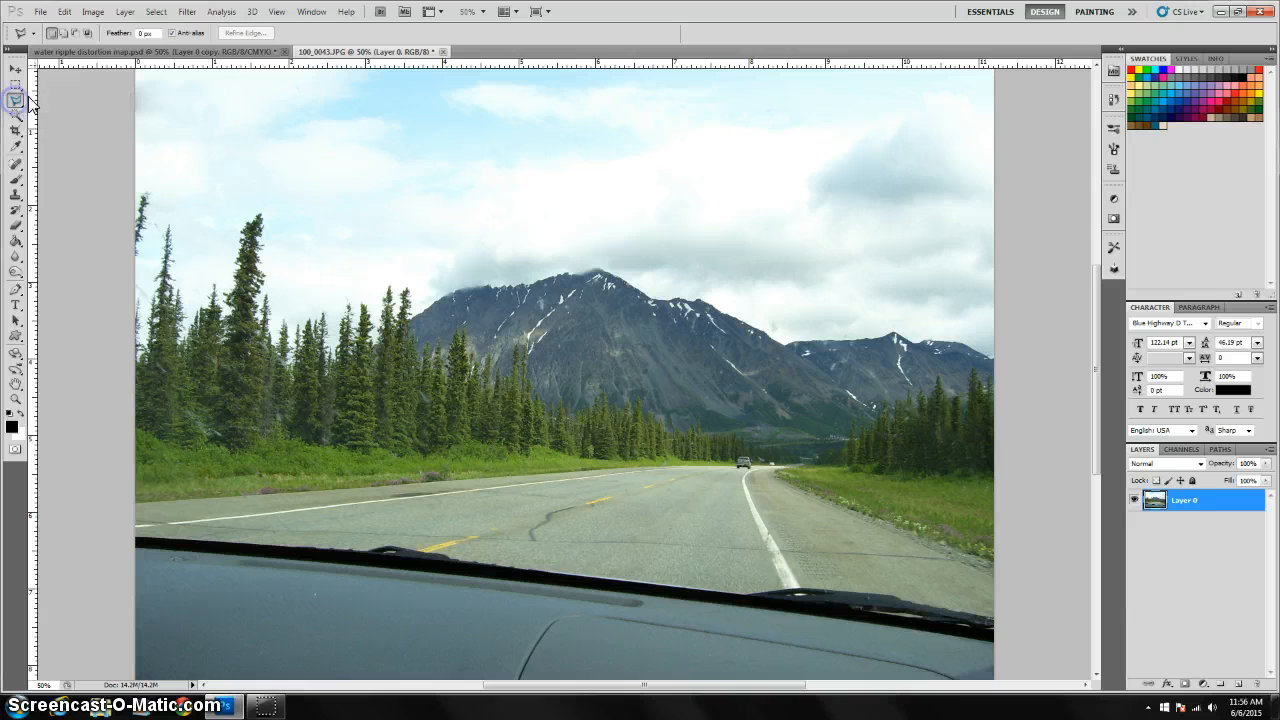
key("ctrl+minus")
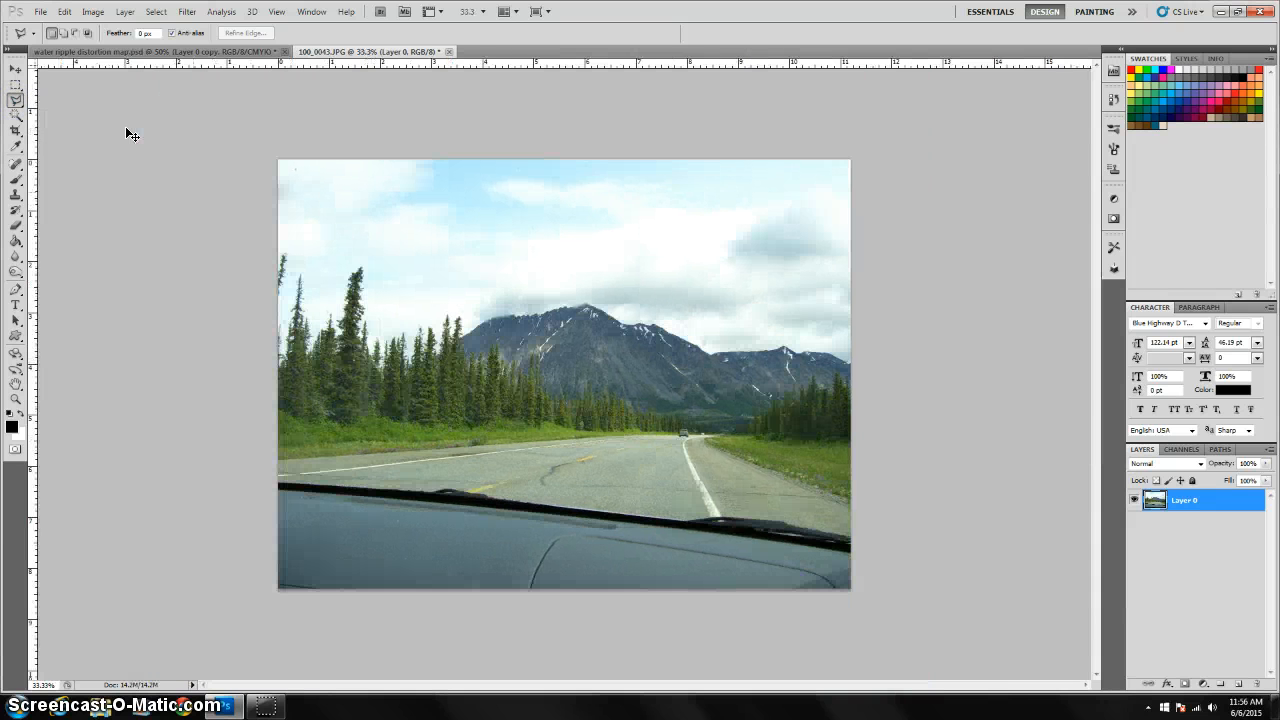
left_click(20, 86)
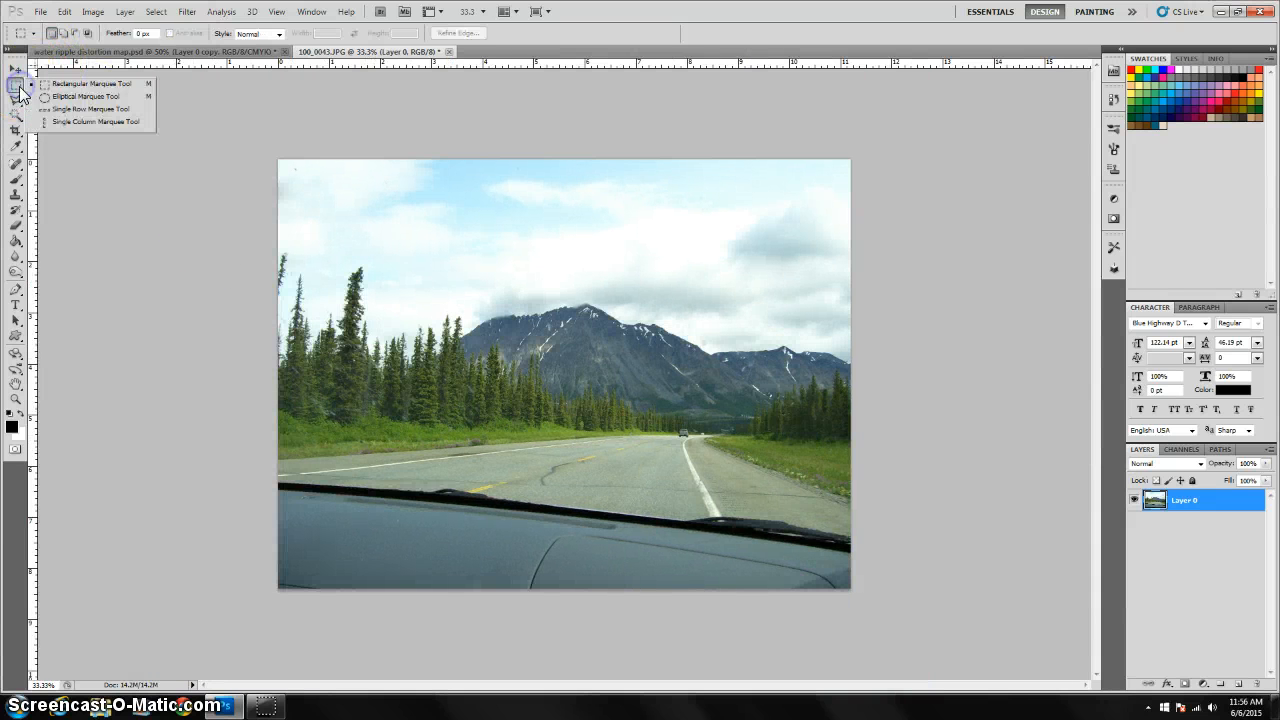
key("shift+Up")
key("shift+Up")
key("shift+Up")
key("shift+Up")
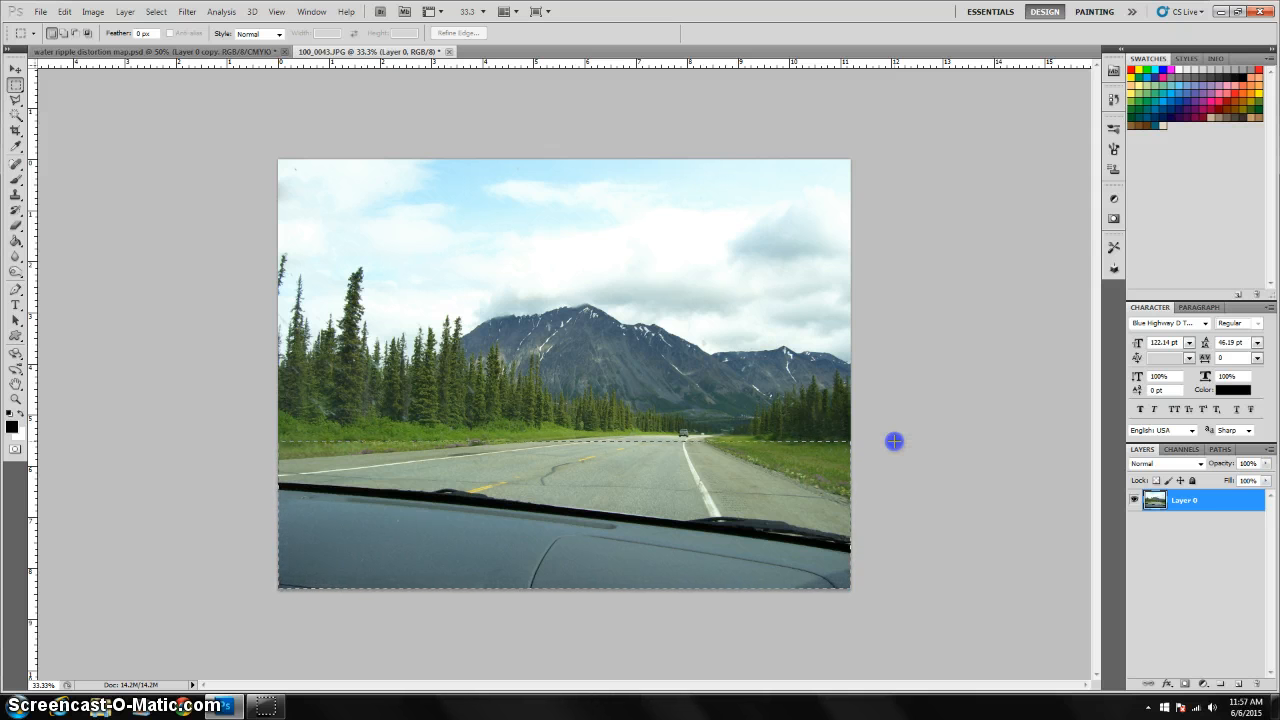
left_click_drag(894, 441, 894, 435)
left_click_drag(894, 434, 900, 448)
Replace the current selection with a polygonal lasso outline around the road and dashboard below the tree line, and delete that area.
left_click(15, 100)
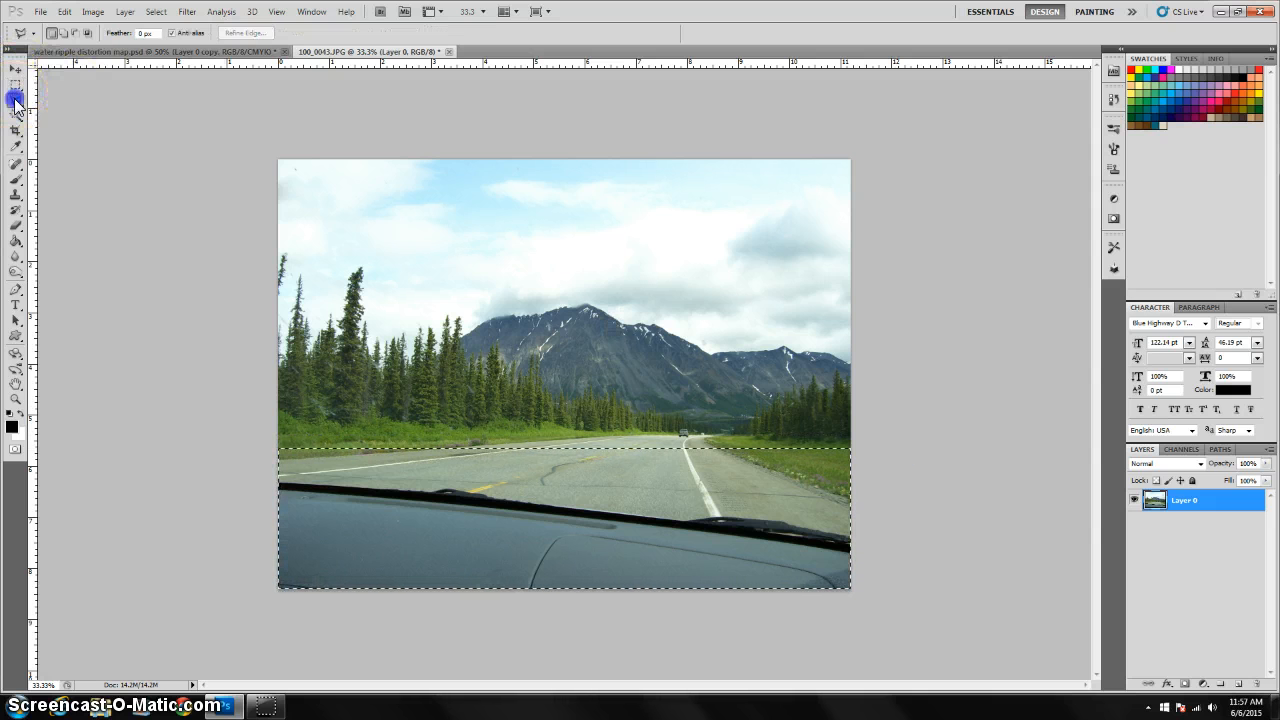
left_click(83, 111)
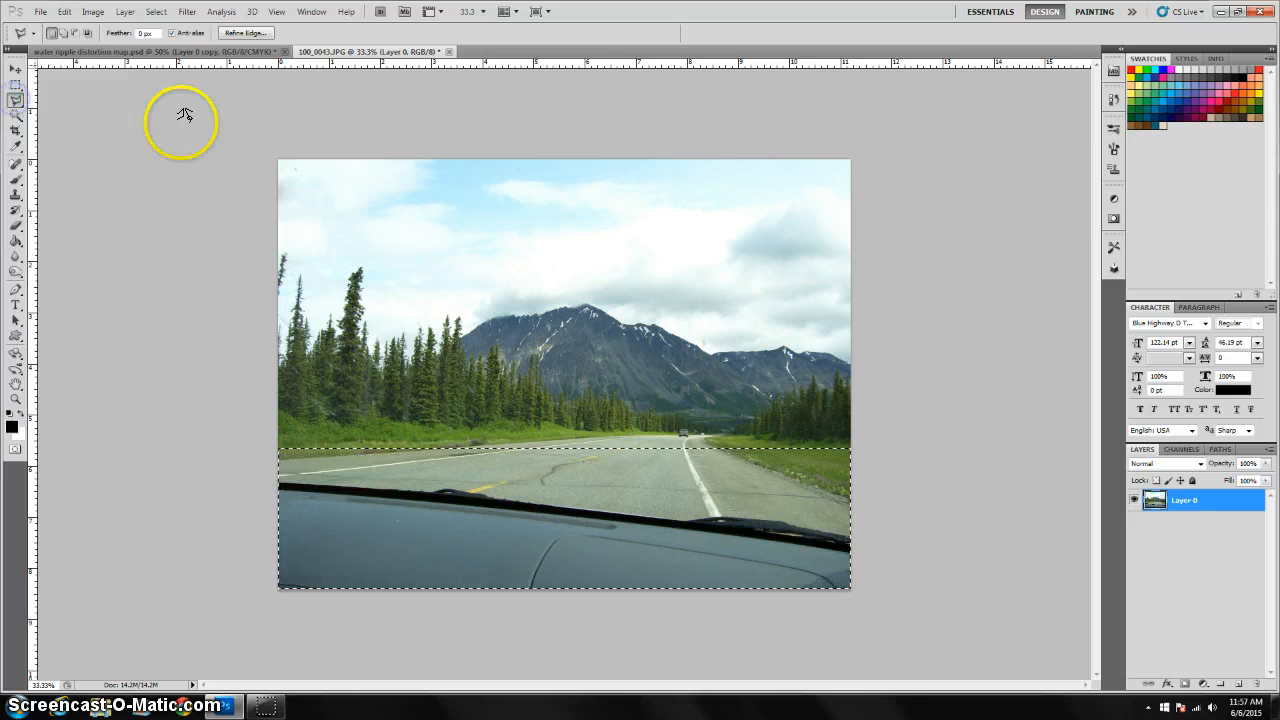
key("ctrl+d")
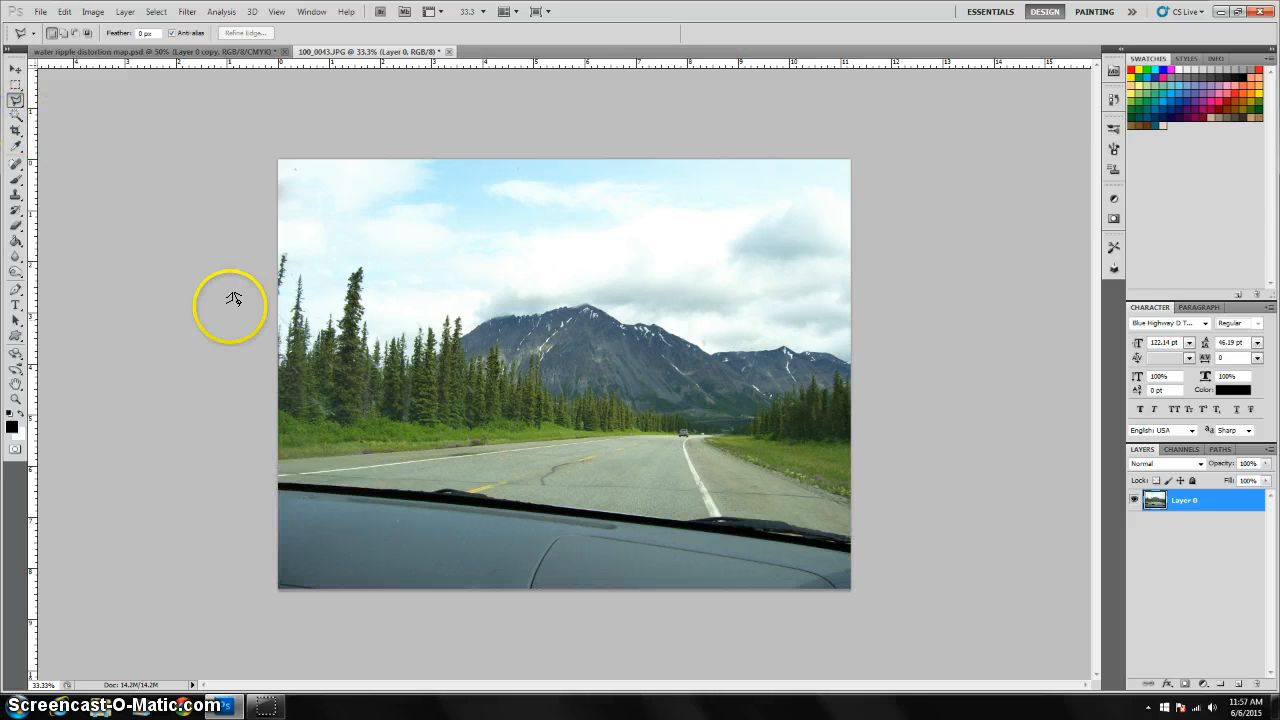
left_click(266, 444)
left_click(653, 432)
left_click(654, 433)
left_click(871, 610)
left_click(210, 617)
double_click(214, 498)
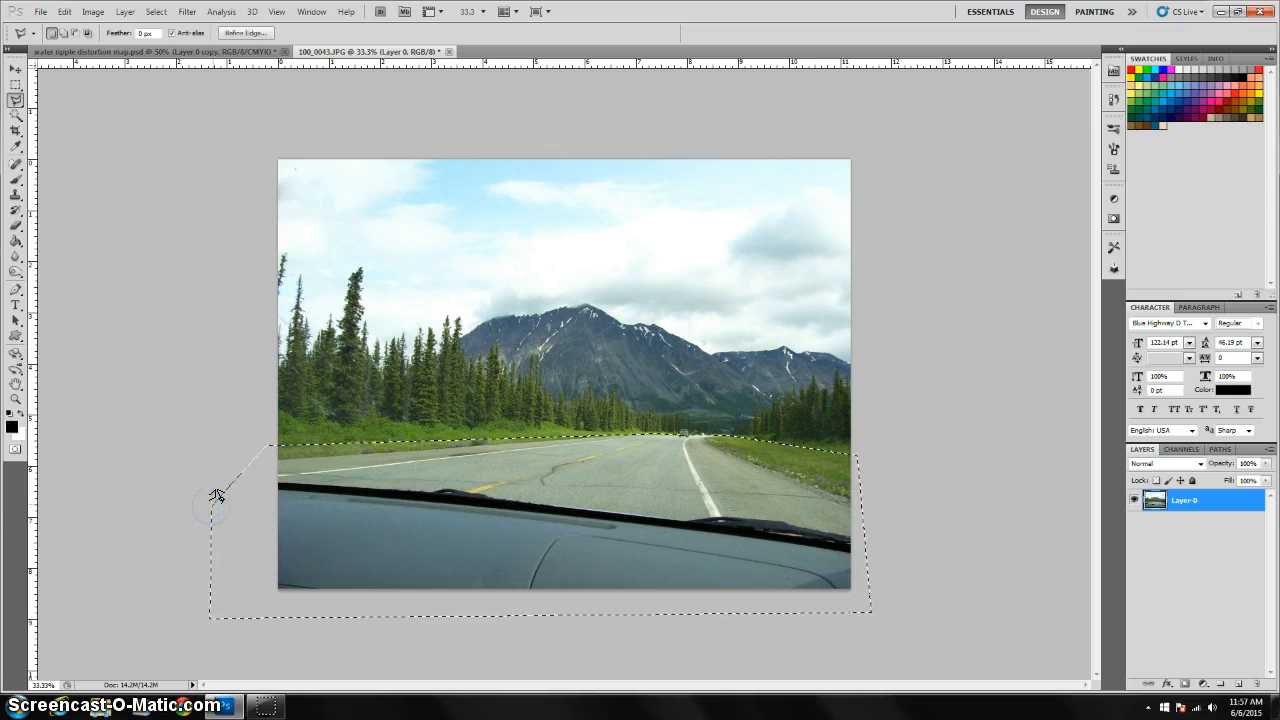
key("Delete")
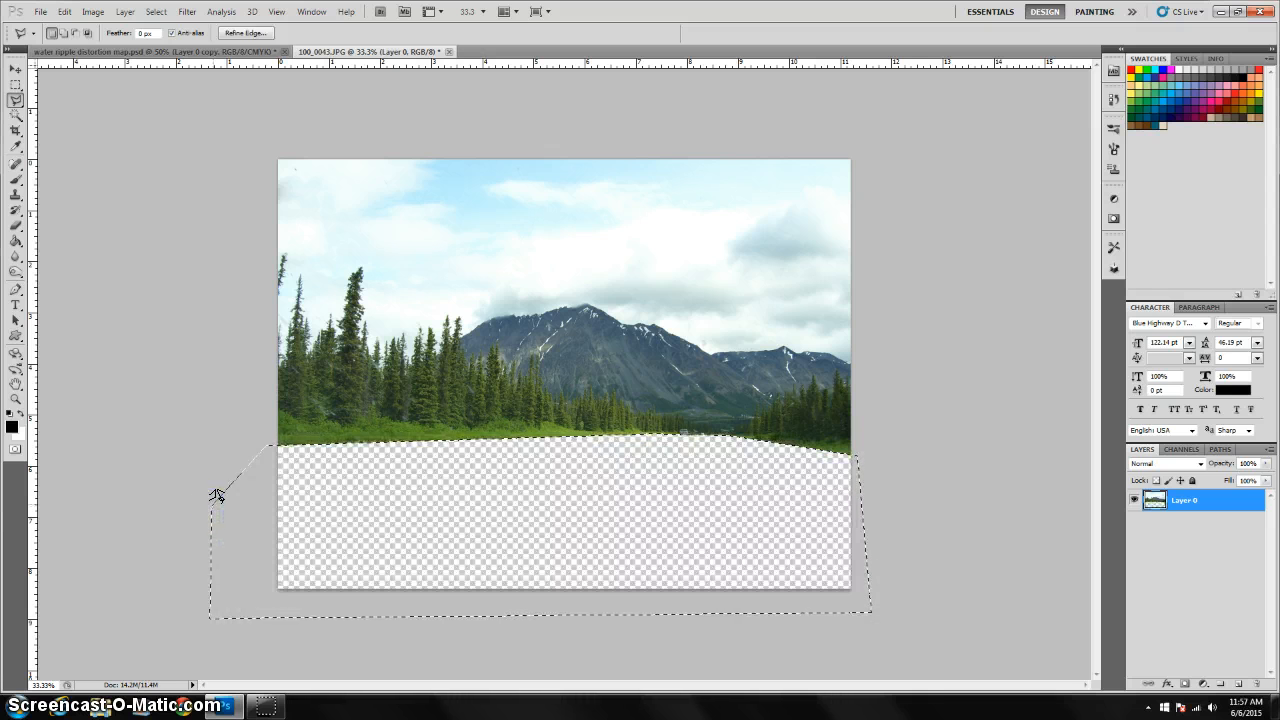
key("ctrl+d")
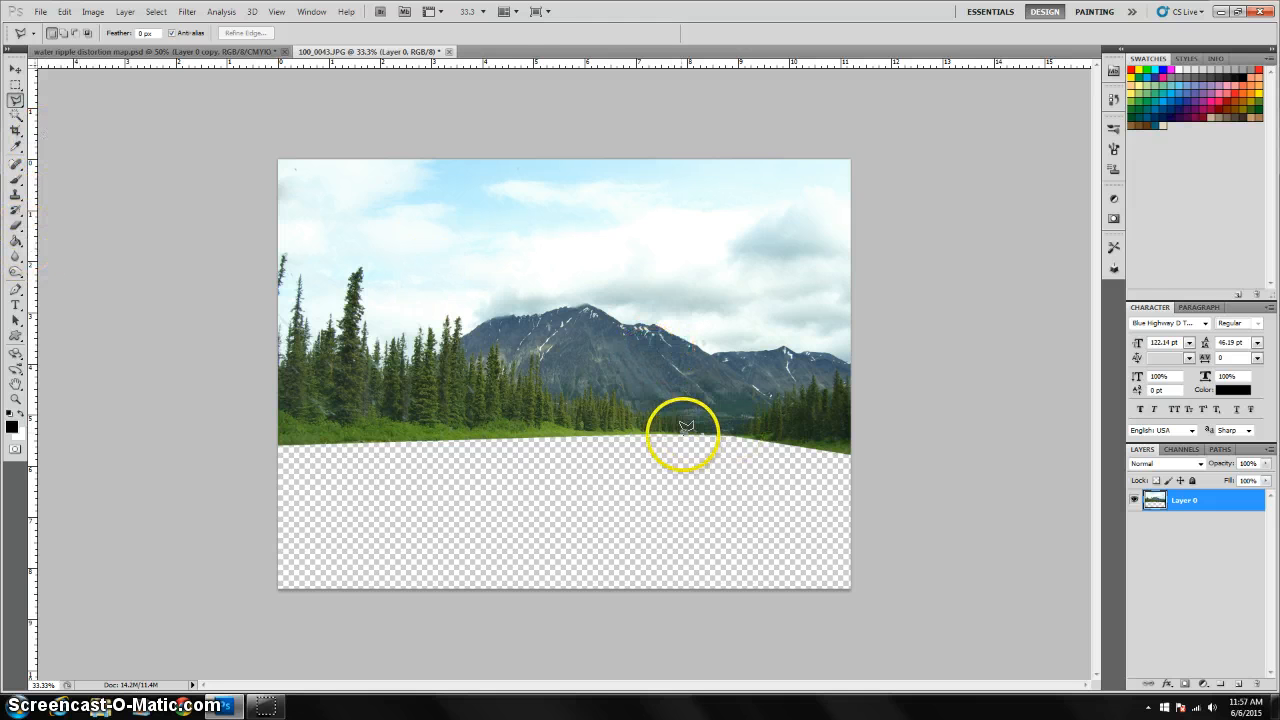
Retouch the leftover car traces along the cut edge below the mountain with the Clone Stamp at 51% opacity.
left_click(15, 195)
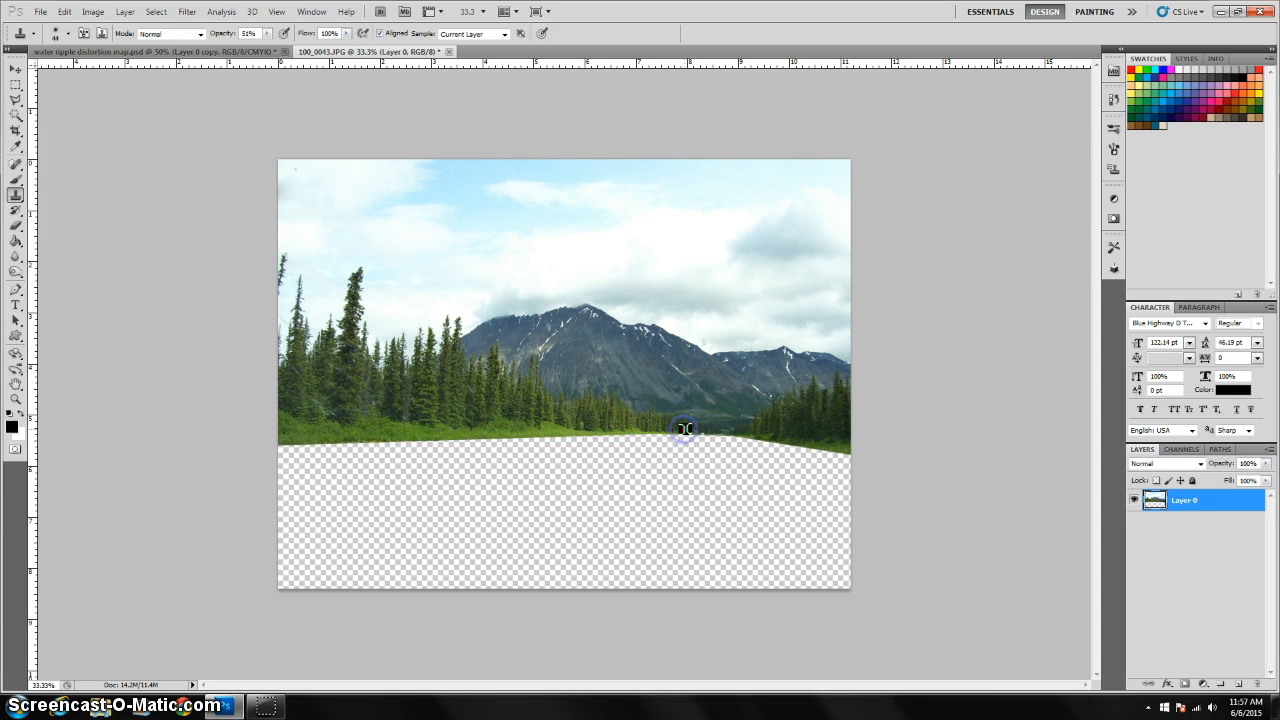
left_click_drag(676, 430, 340, 360)
left_click(361, 329)
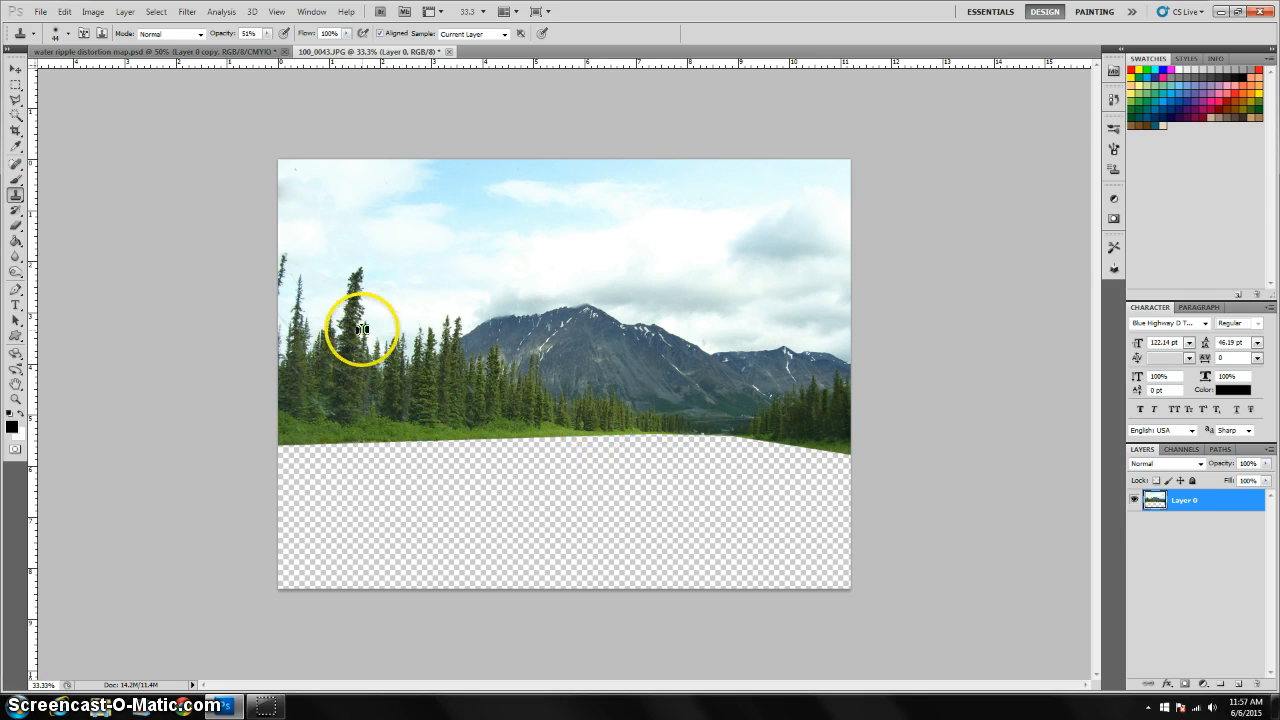
Extend the canvas height to 16 inches.
left_click(93, 11)
left_click(160, 120)
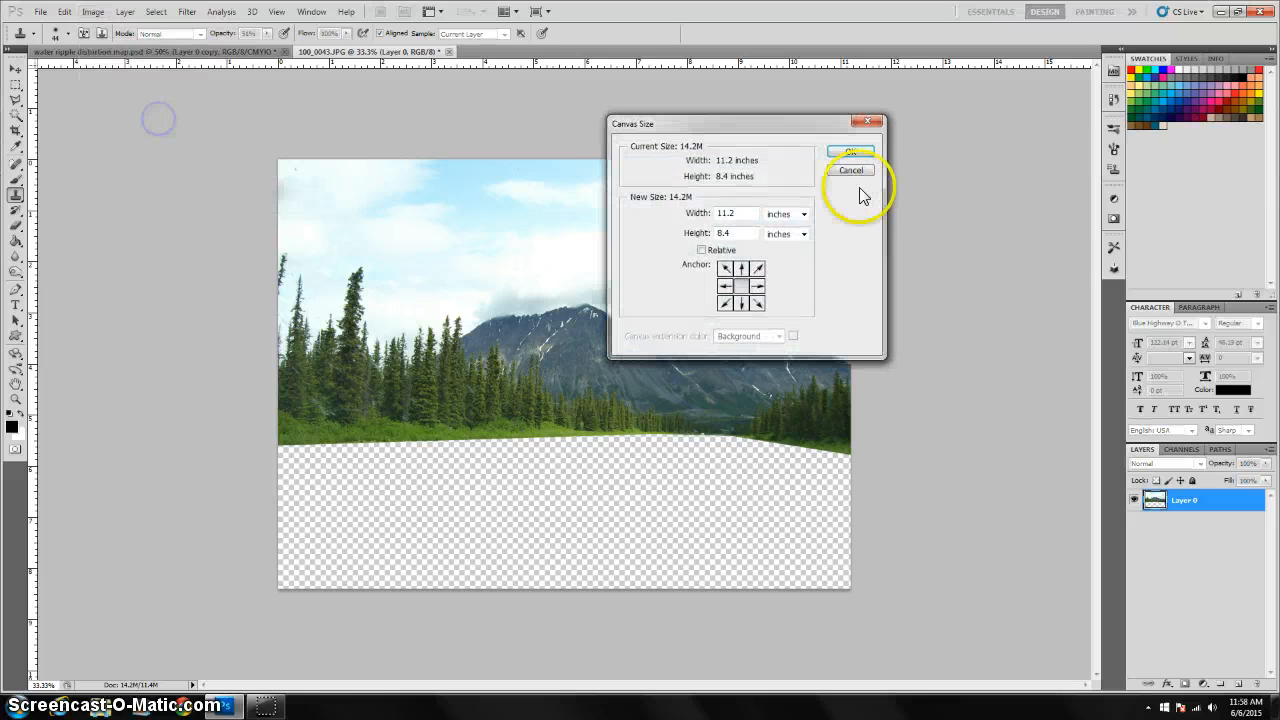
left_click(740, 233)
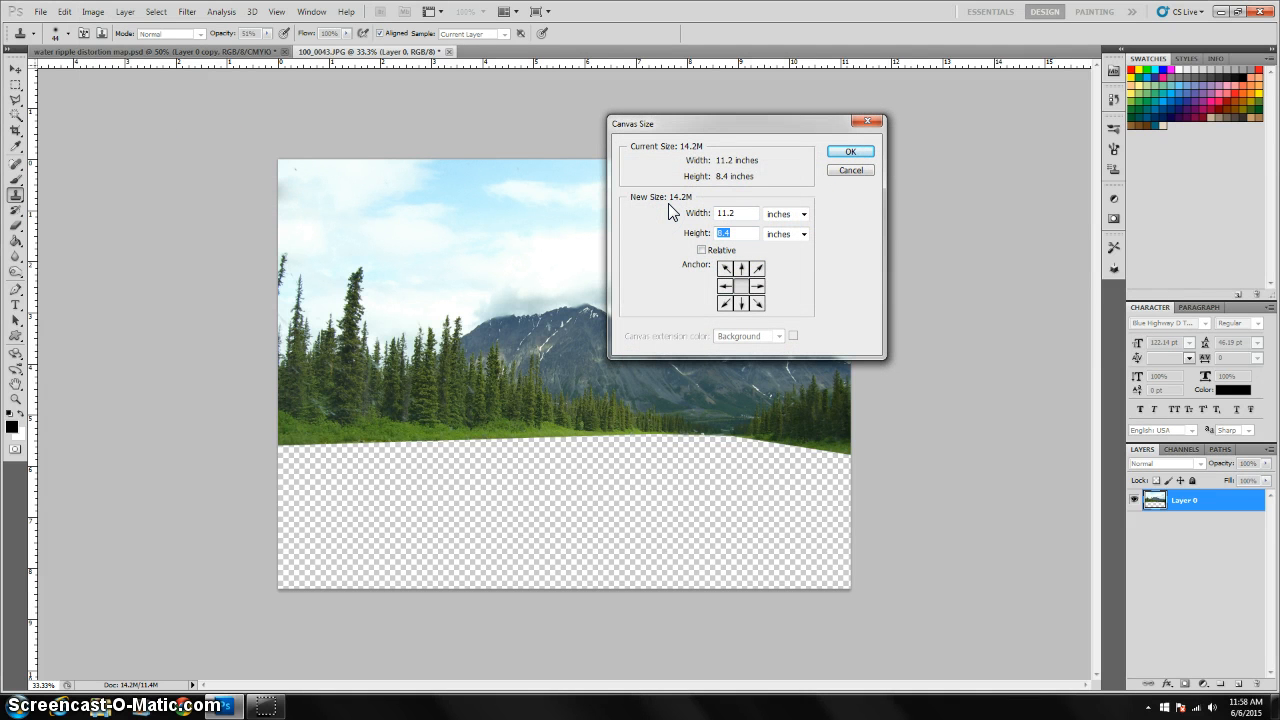
type("16")
left_click(846, 155)
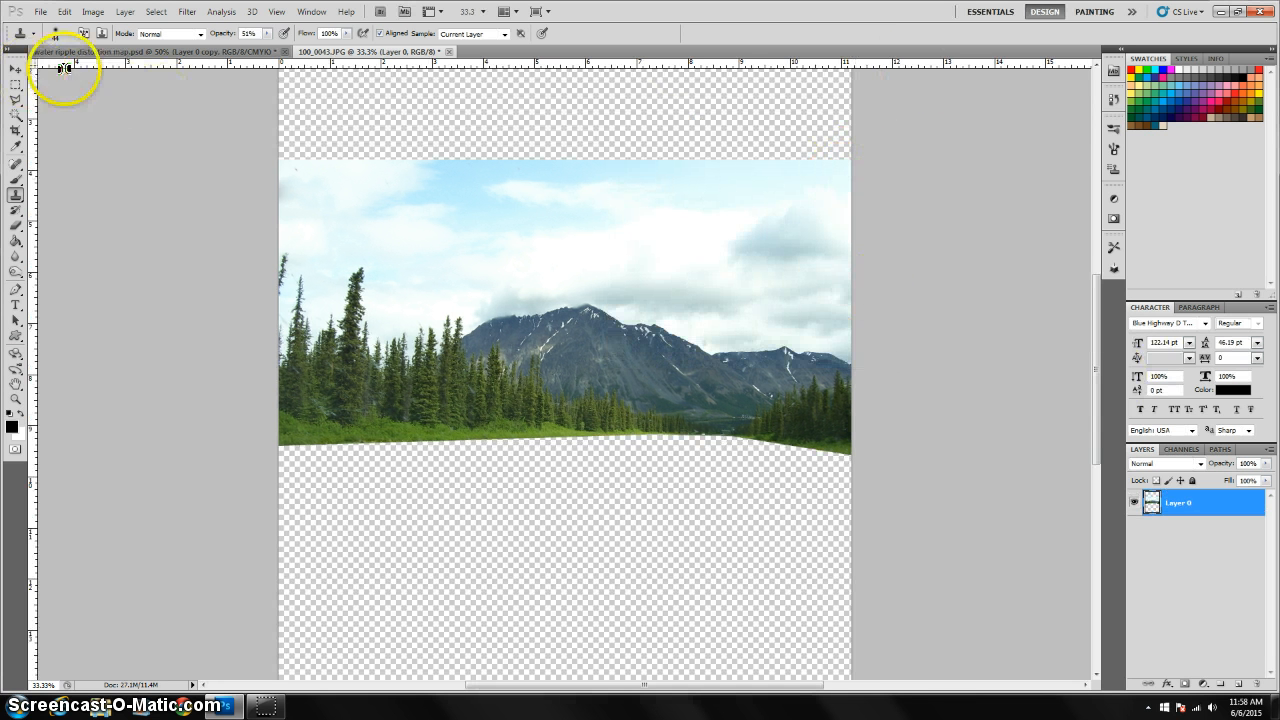
Move the landscape layer up until it aligns with the top edge of the canvas.
left_click_drag(1094, 280, 1094, 212)
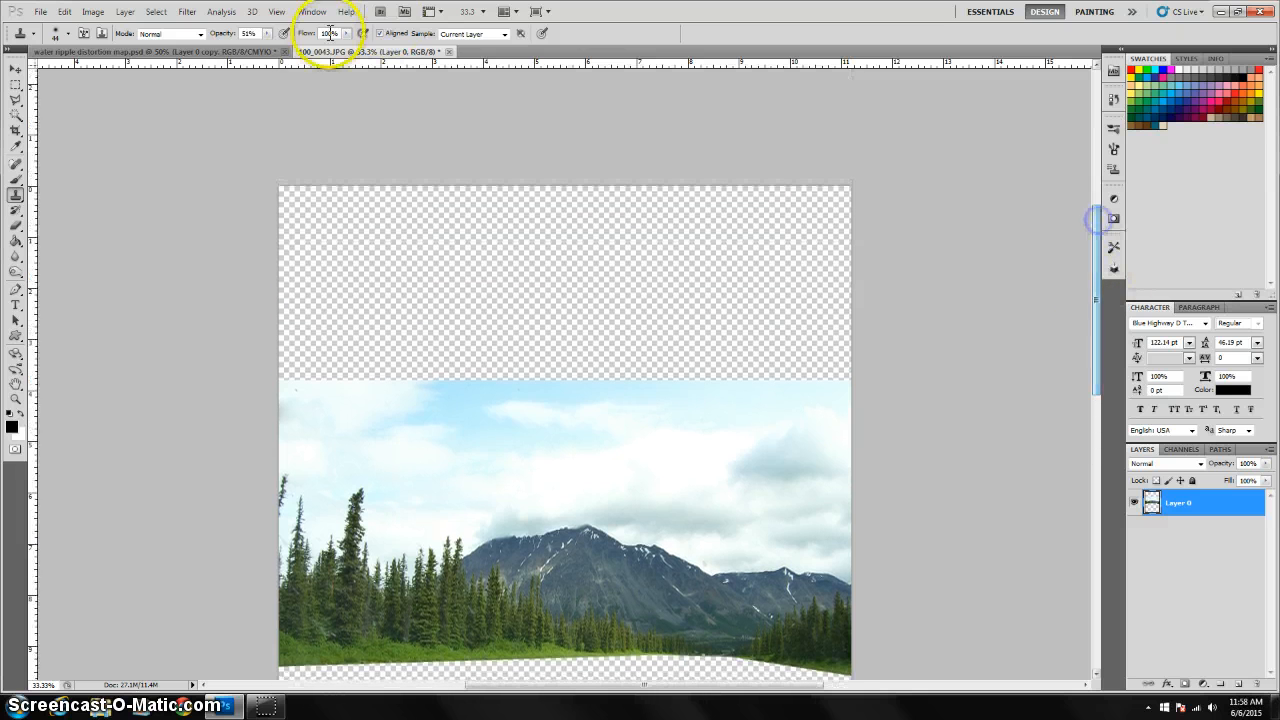
left_click(15, 69)
left_click_drag(486, 500, 573, 354)
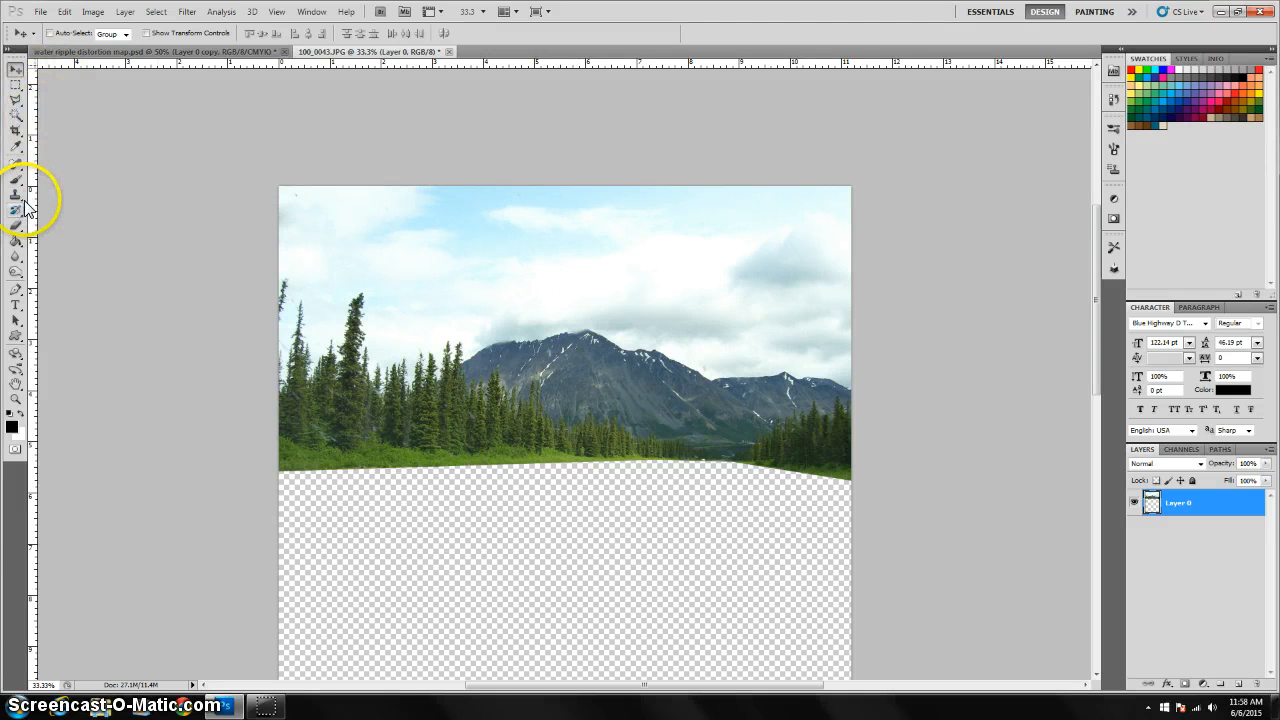
Heal the remaining specks in the upper sky with the content-aware Spot Healing Brush.
left_click(16, 166)
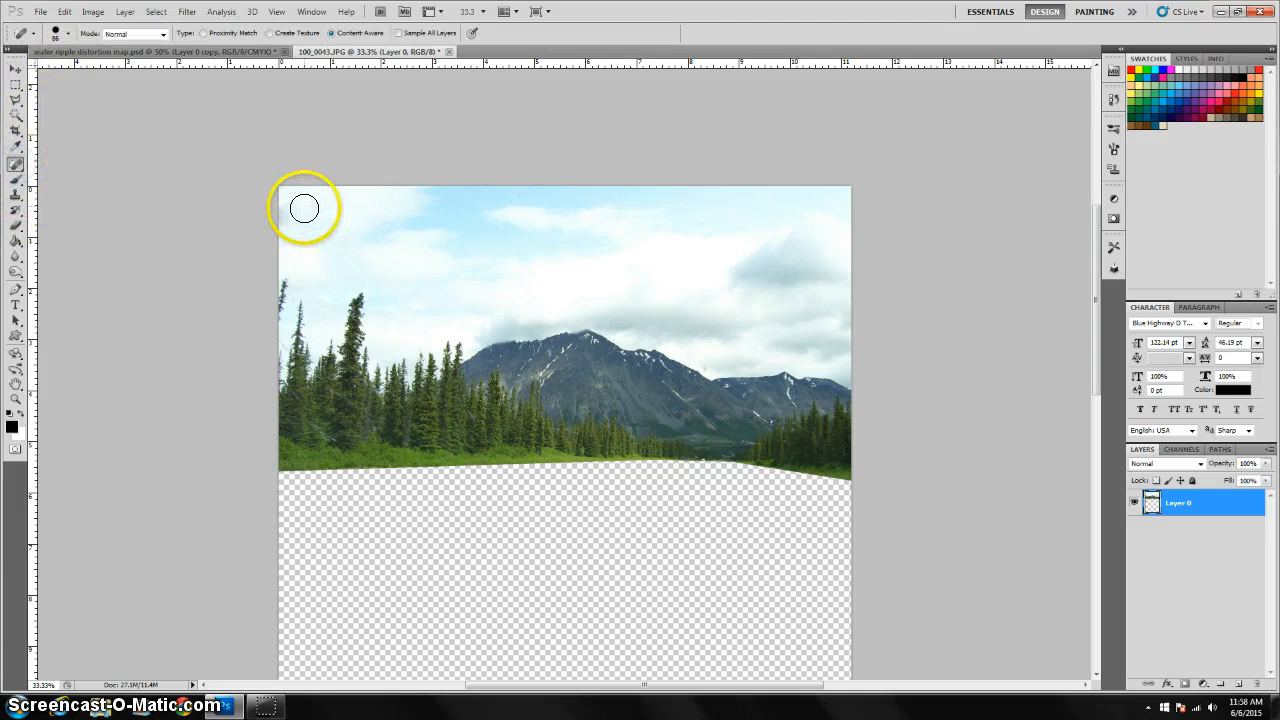
left_click(297, 197)
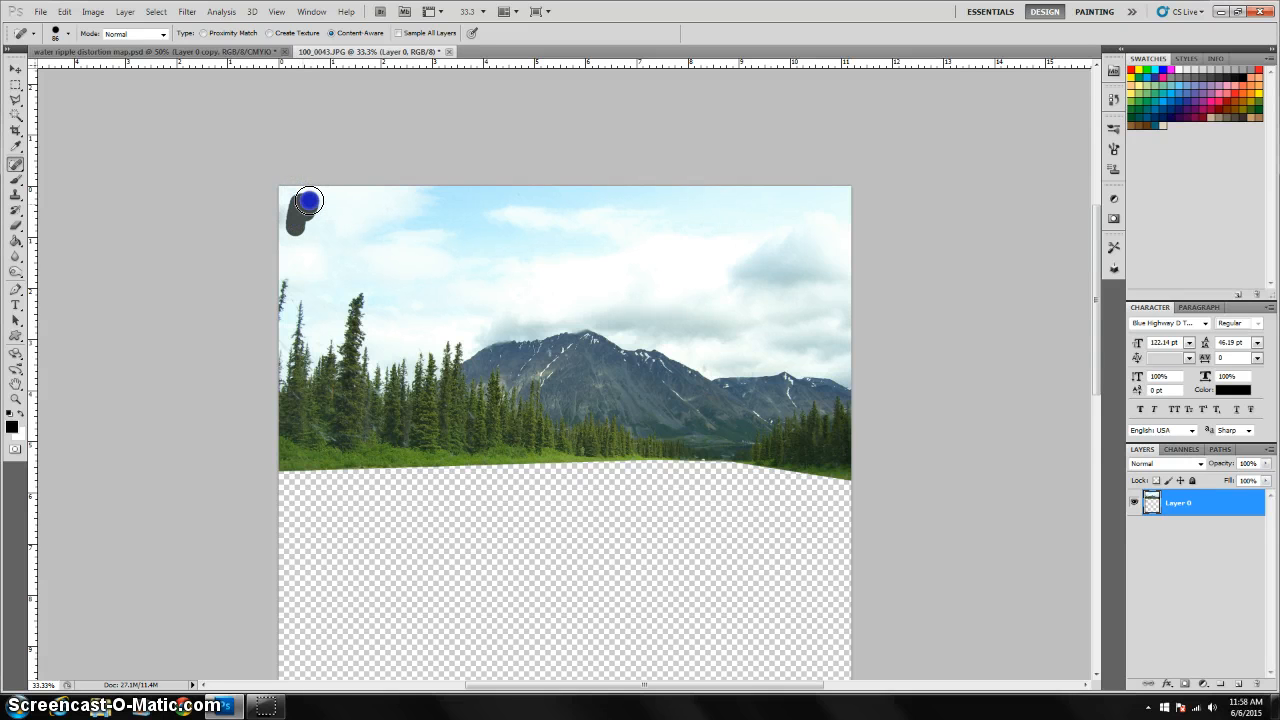
left_click_drag(287, 225, 314, 234)
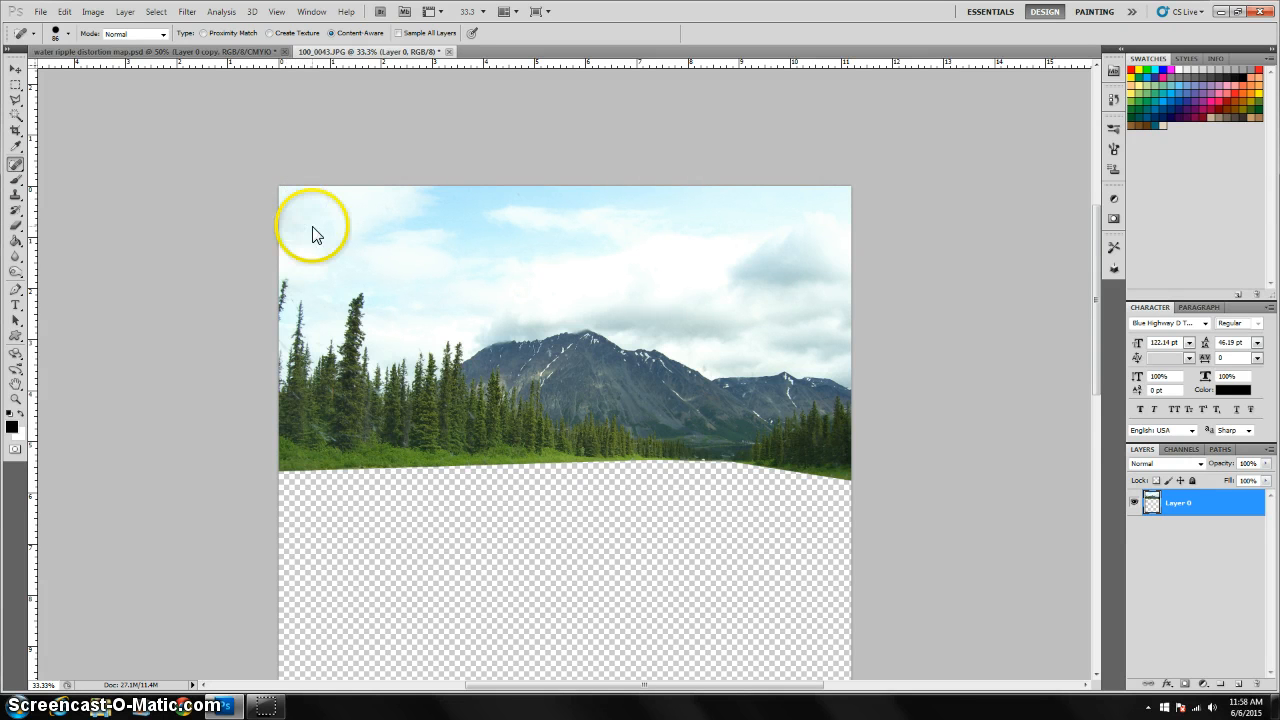
left_click(641, 215)
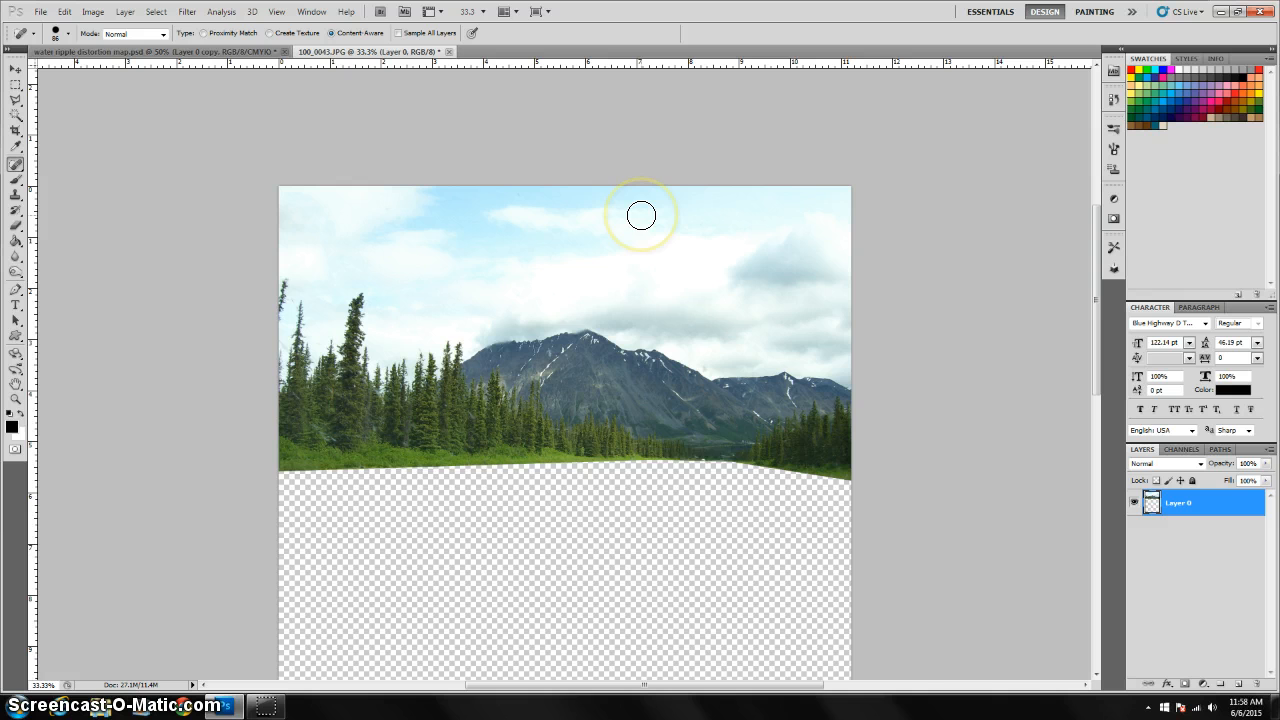
Duplicate the landscape layer within the same document, keeping the default name.
key("ctrl+plus")
key("ctrl+minus")
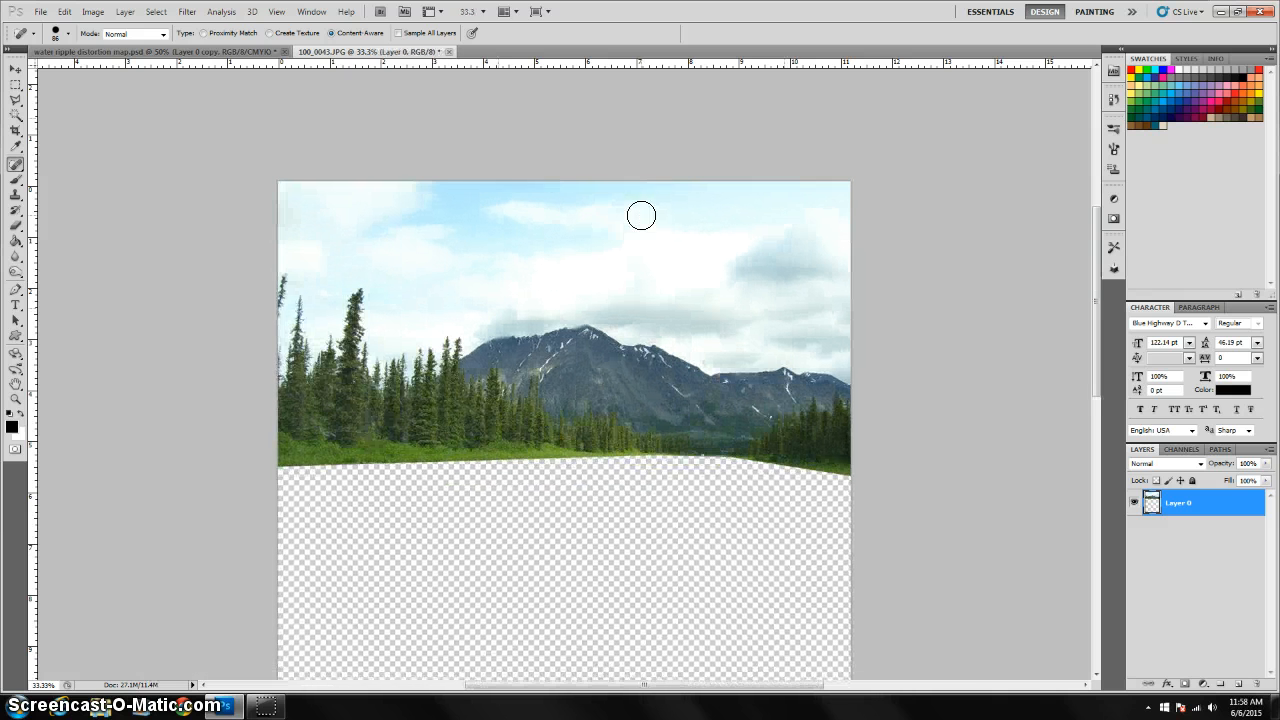
left_click(1230, 509)
right_click(1230, 509)
left_click(1173, 236)
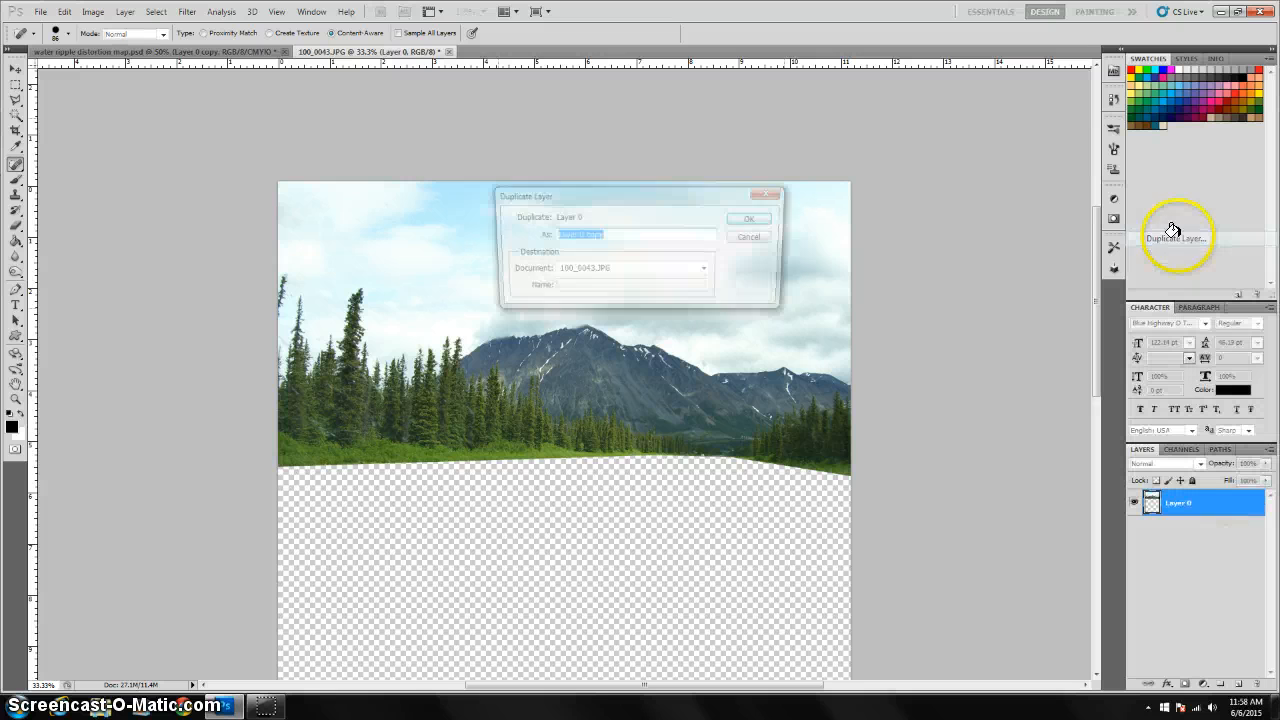
left_click(751, 219)
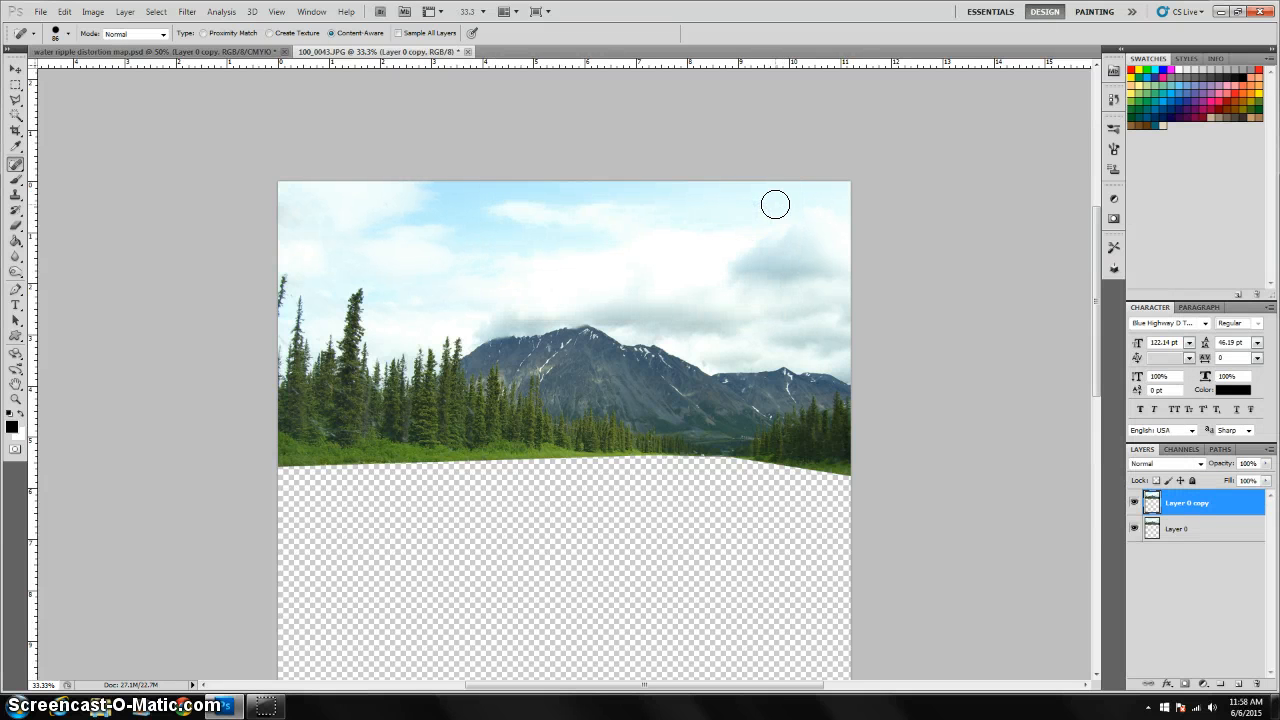
Flip the layer copy vertically below the landscape with Free Transform, squashing its height to about -74.4%.
key("ctrl+t")
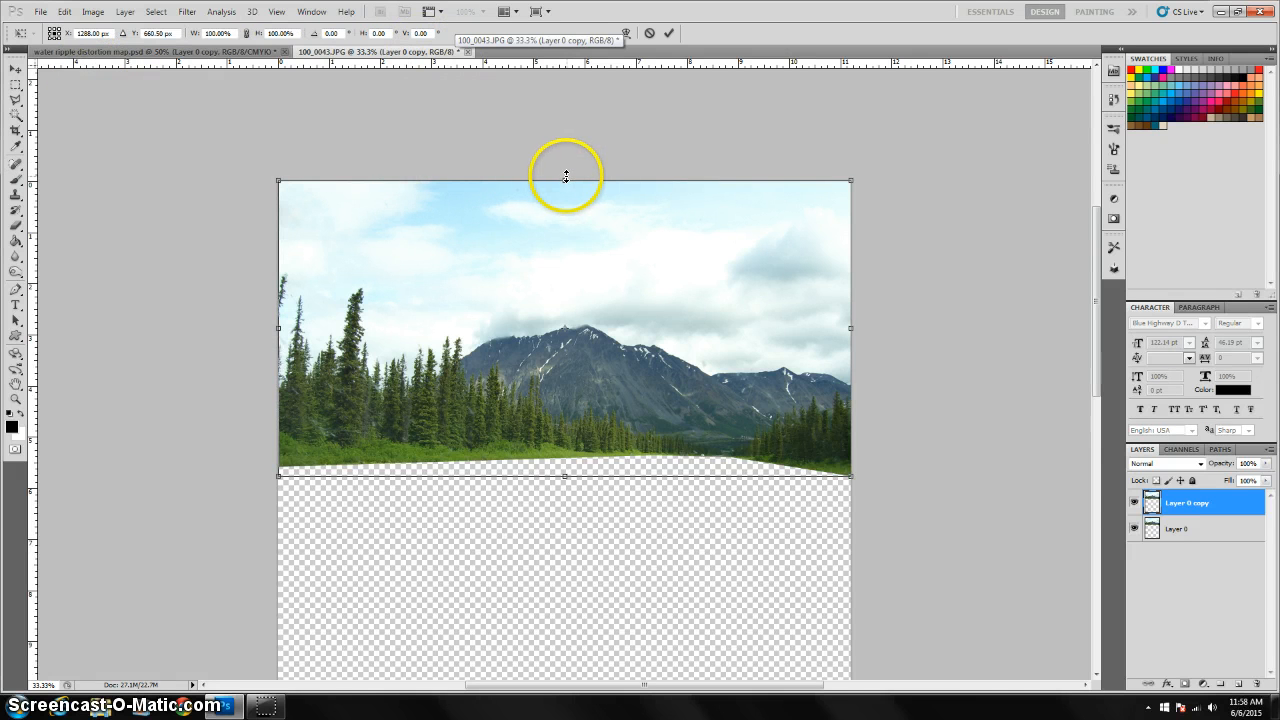
left_click_drag(563, 179, 563, 676)
scroll(559, 590, "down", 2)
mouse_move(566, 583)
left_mouse_down()
mouse_move(566, 600)
mouse_move(566, 583)
left_mouse_up()
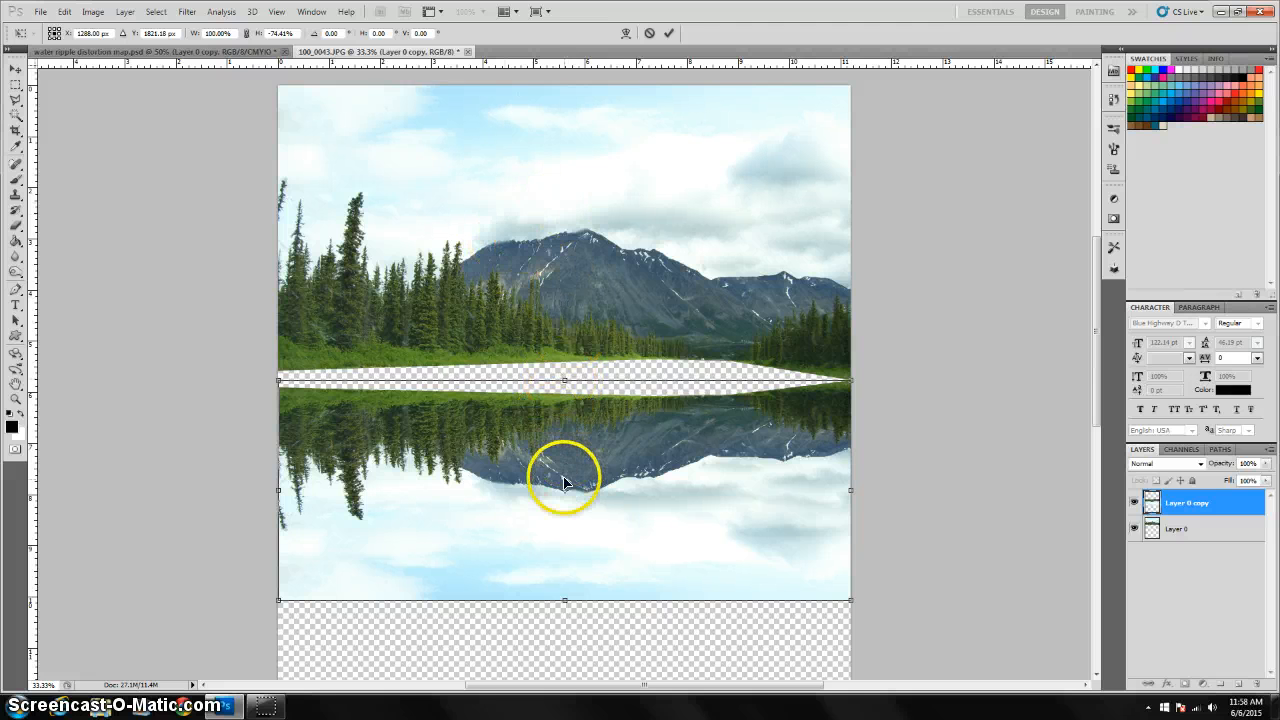
Nudge the flipped copy up until its outer edges meet the shoreline, and apply the transform.
right_click(549, 499)
key("Up")
key("Up")
key("Up")
key("Up")
key("Up")
key("Up")
key("Up")
key("Up")
key("Up")
key("Up")
key("Up")
key("Up")
key("Up")
key("Up")
key("Up")
key("Up")
key("Up")
key("Up")
key("Up")
key("Up")
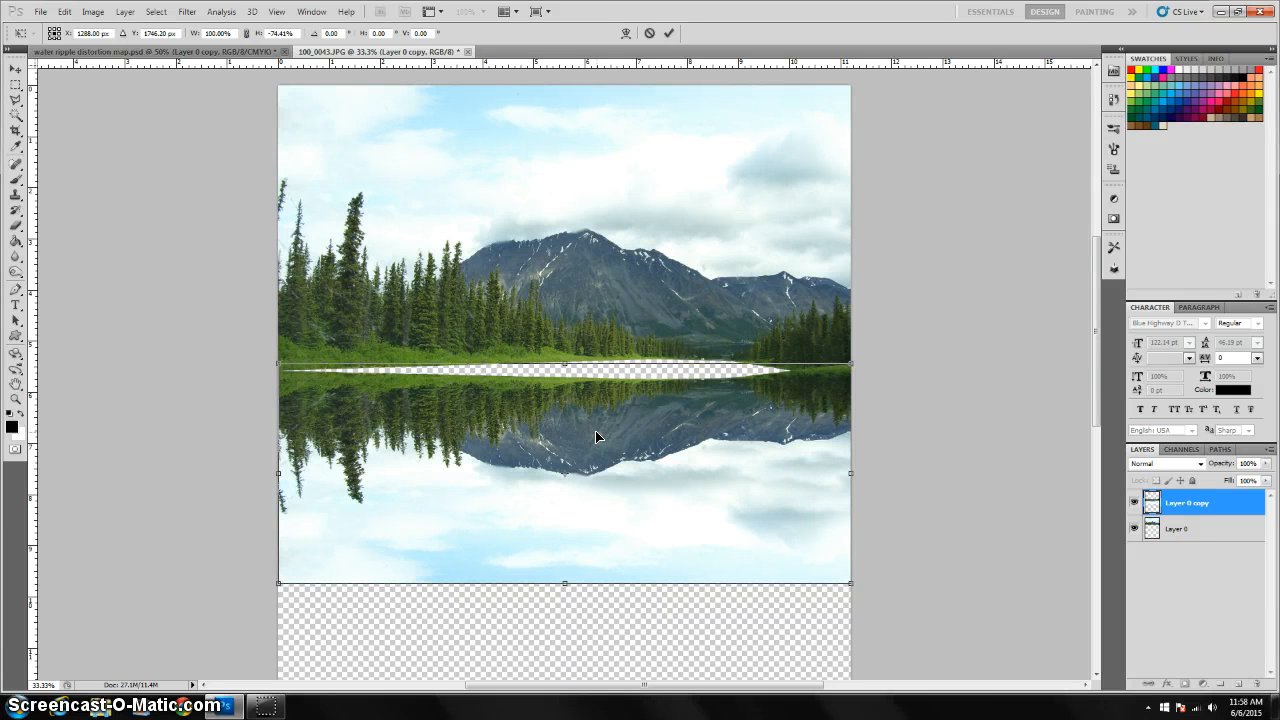
key("Return")
Select the left half of the flipped reflection with a rectangular marquee reaching from the shoreline past its lower edge.
key("j")
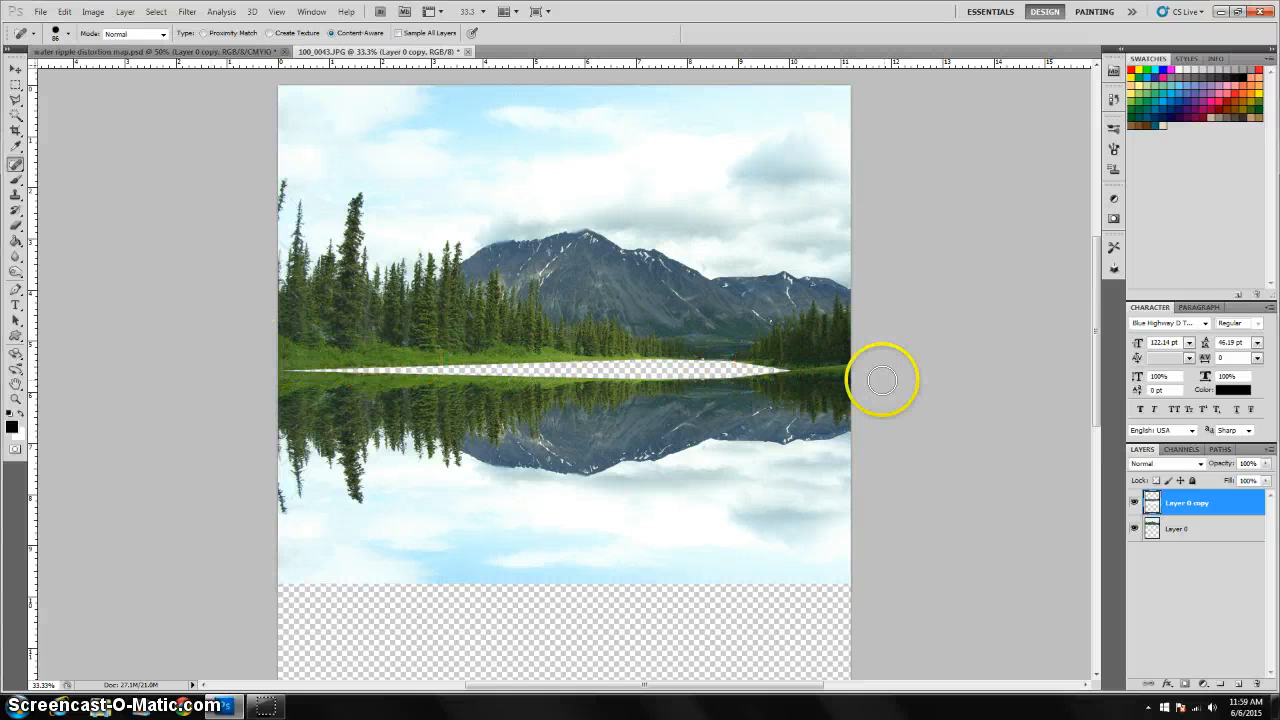
left_click(16, 100)
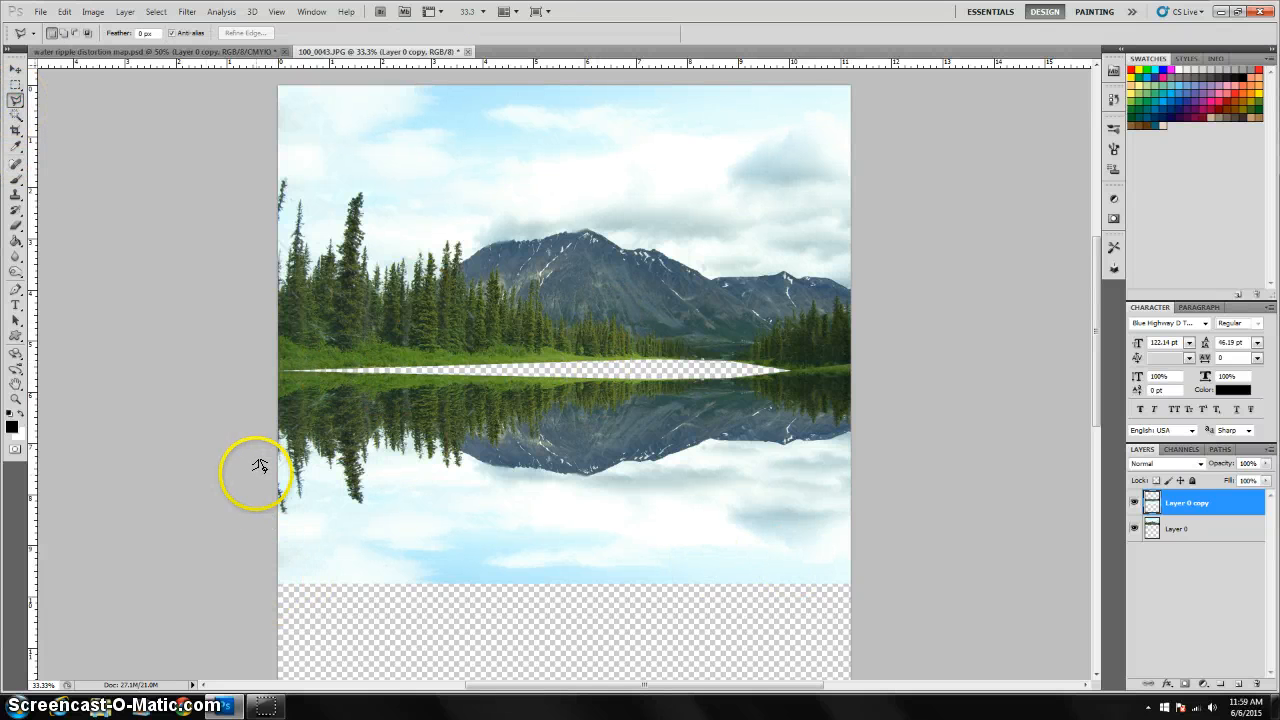
left_click(16, 86)
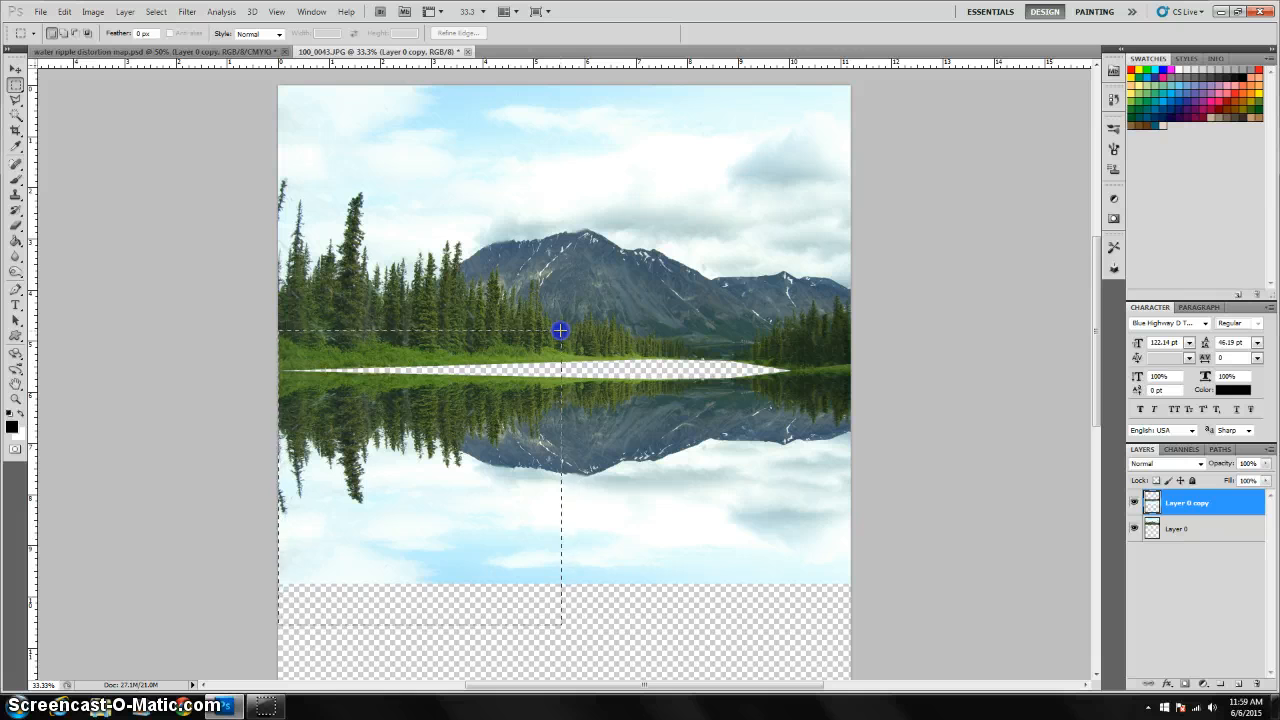
left_click_drag(560, 330, 561, 331)
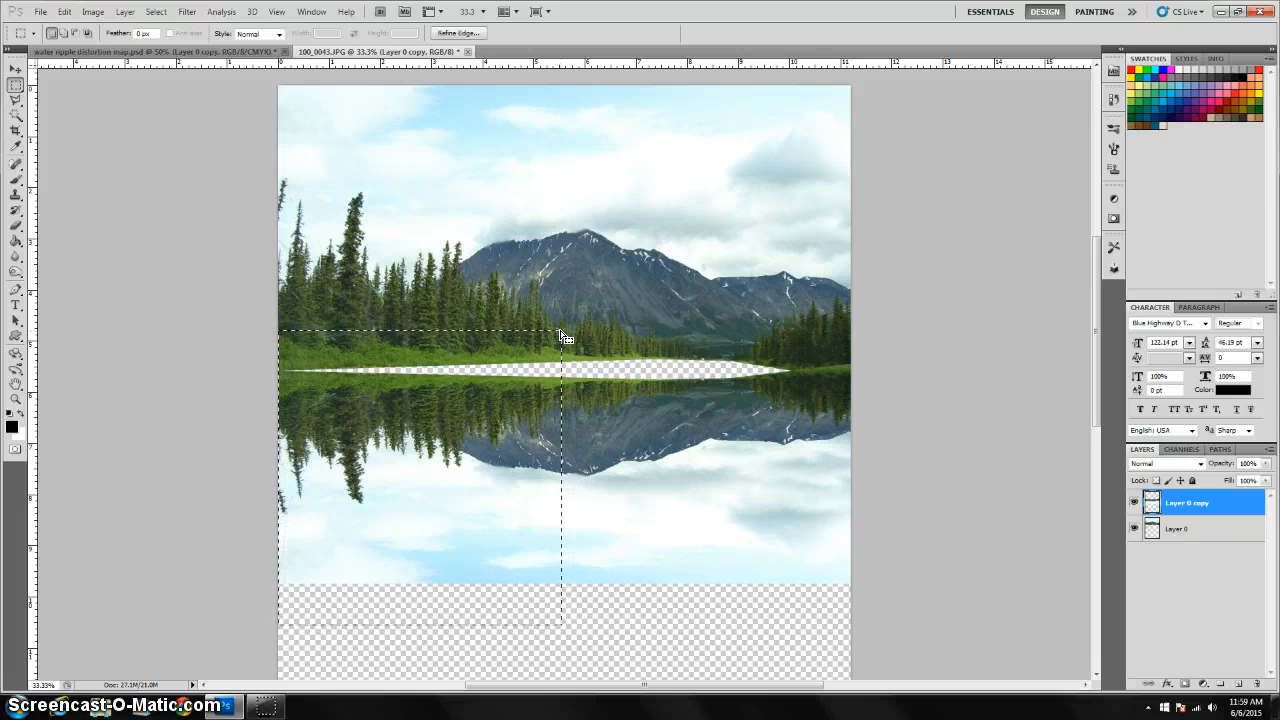
key("ctrl+t")
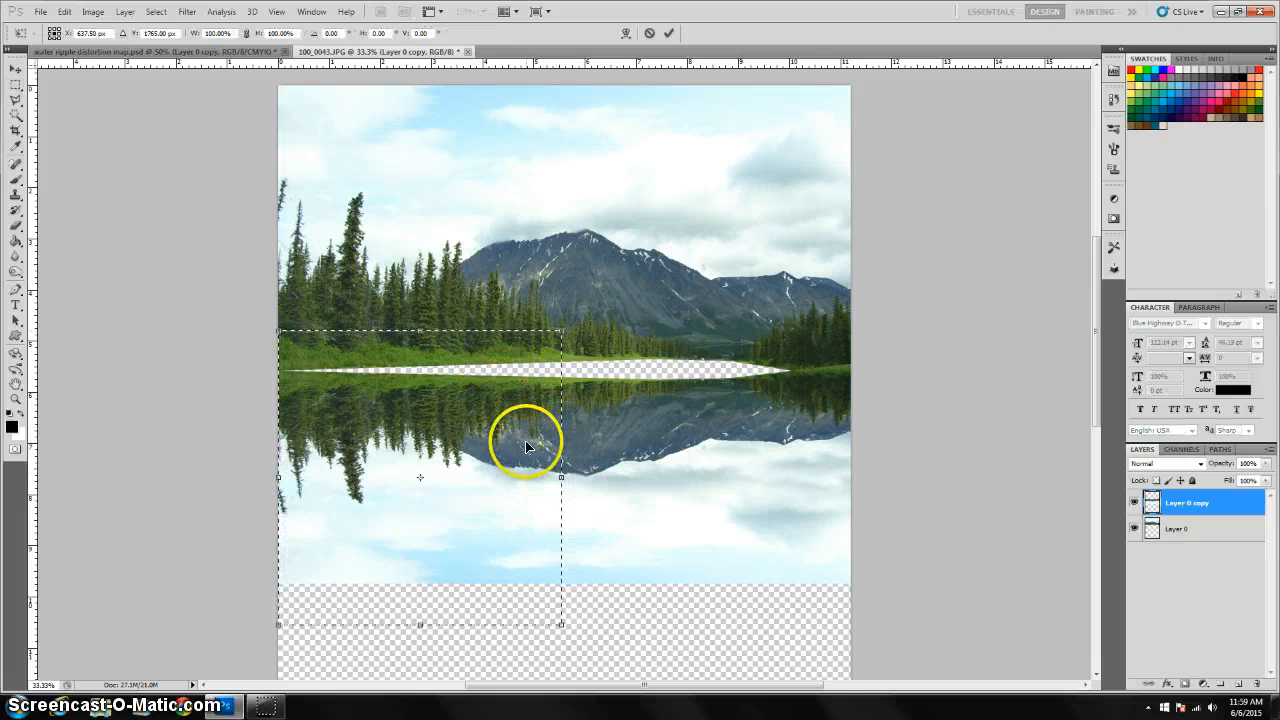
left_click_drag(560, 479, 562, 476)
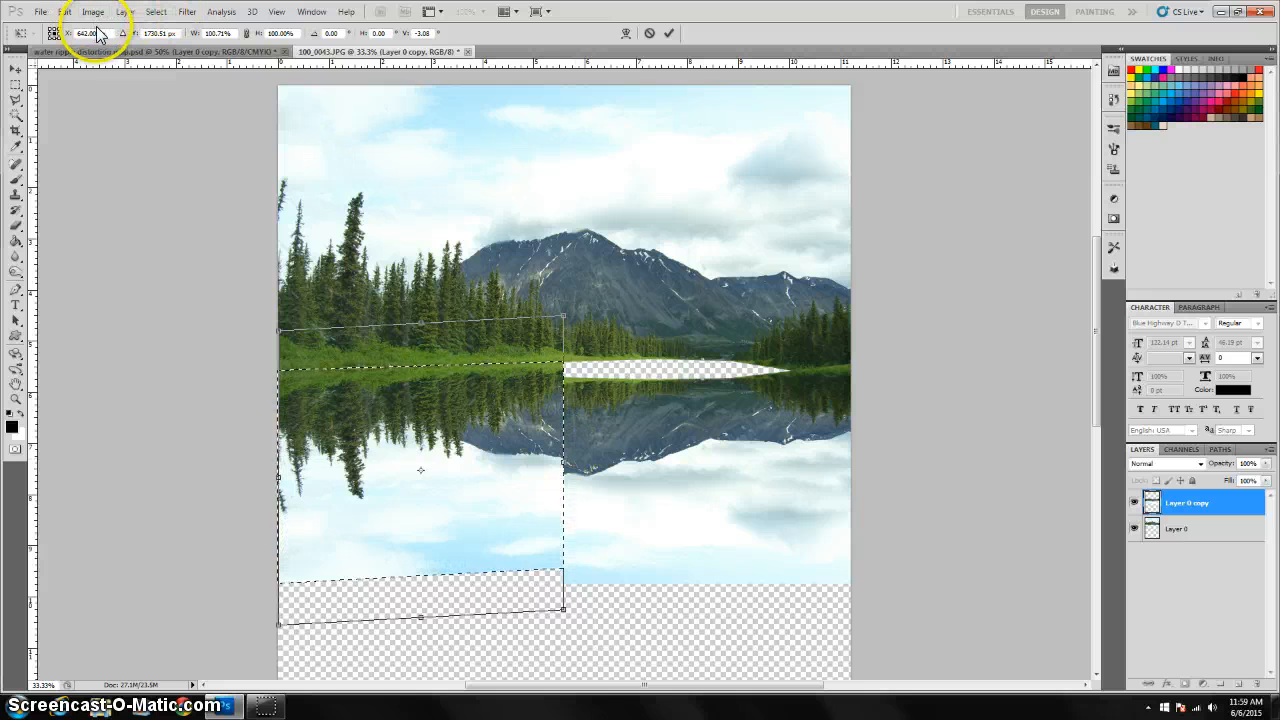
key("Escape")
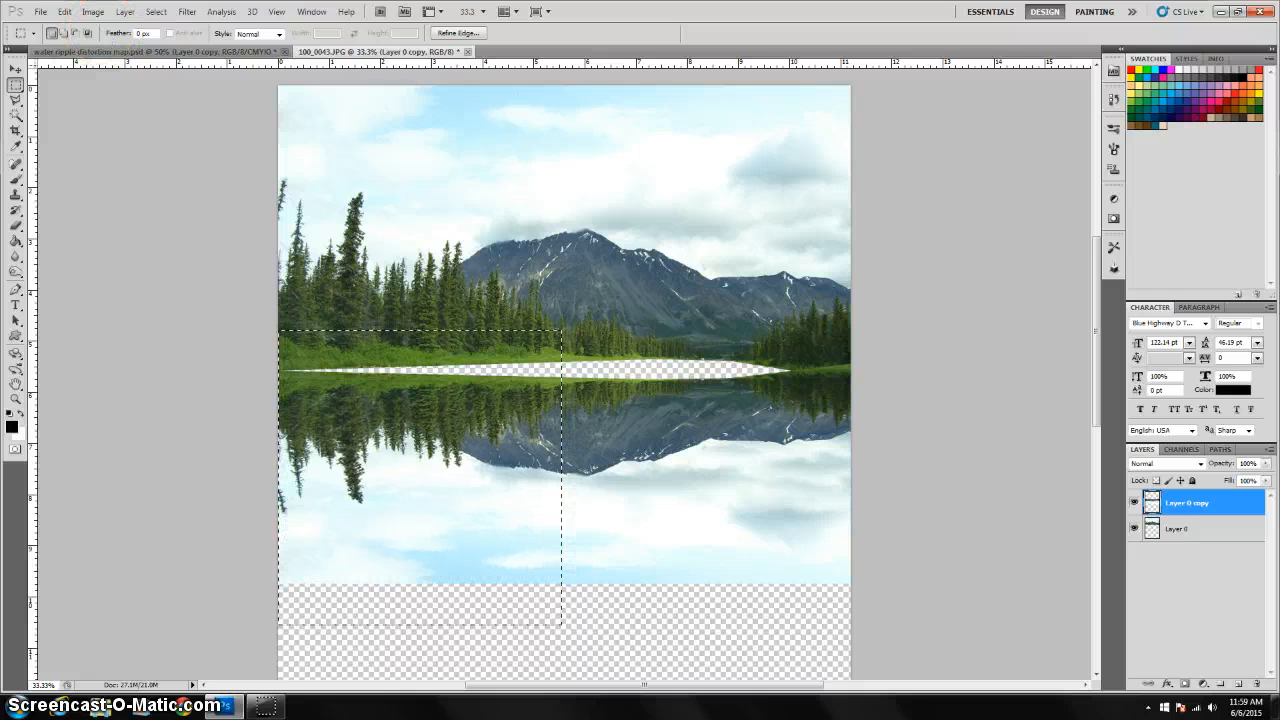
Cut the selected left half of the reflection onto its own layer and move it back into its original place.
left_click(66, 13)
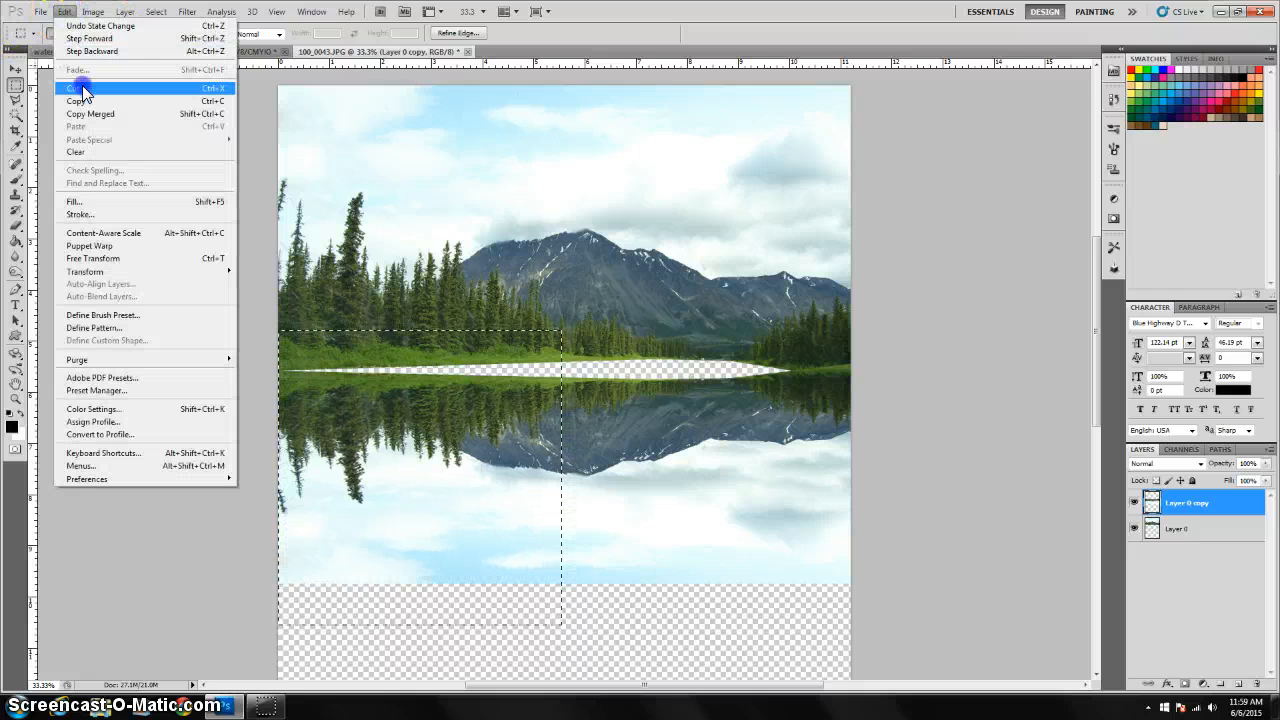
left_click(75, 88)
left_click(63, 13)
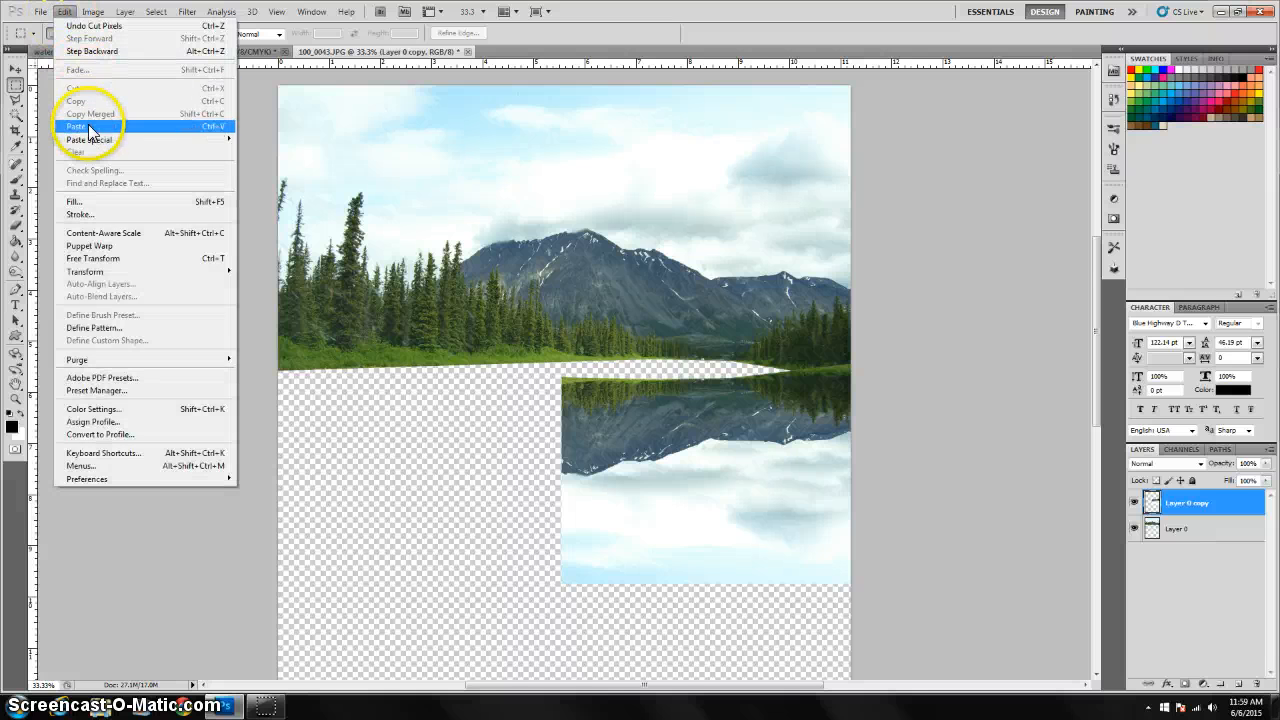
left_click(85, 123)
left_click(20, 67)
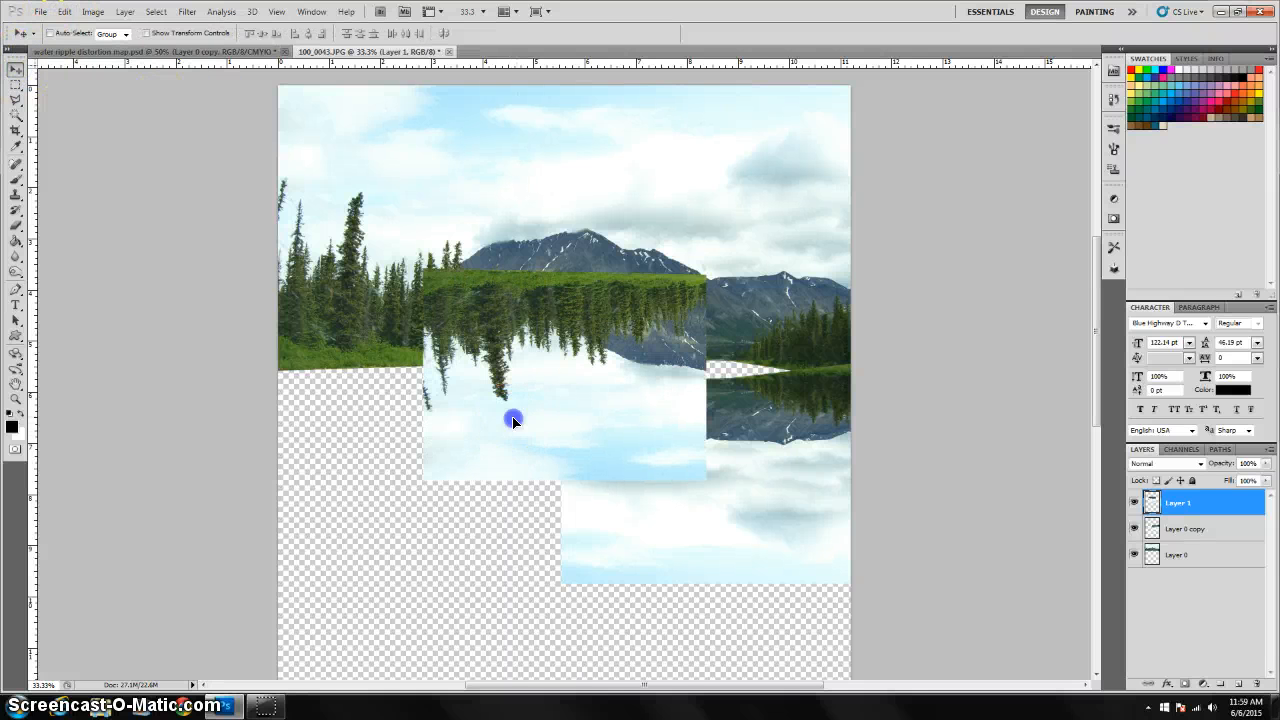
left_click_drag(512, 421, 371, 520)
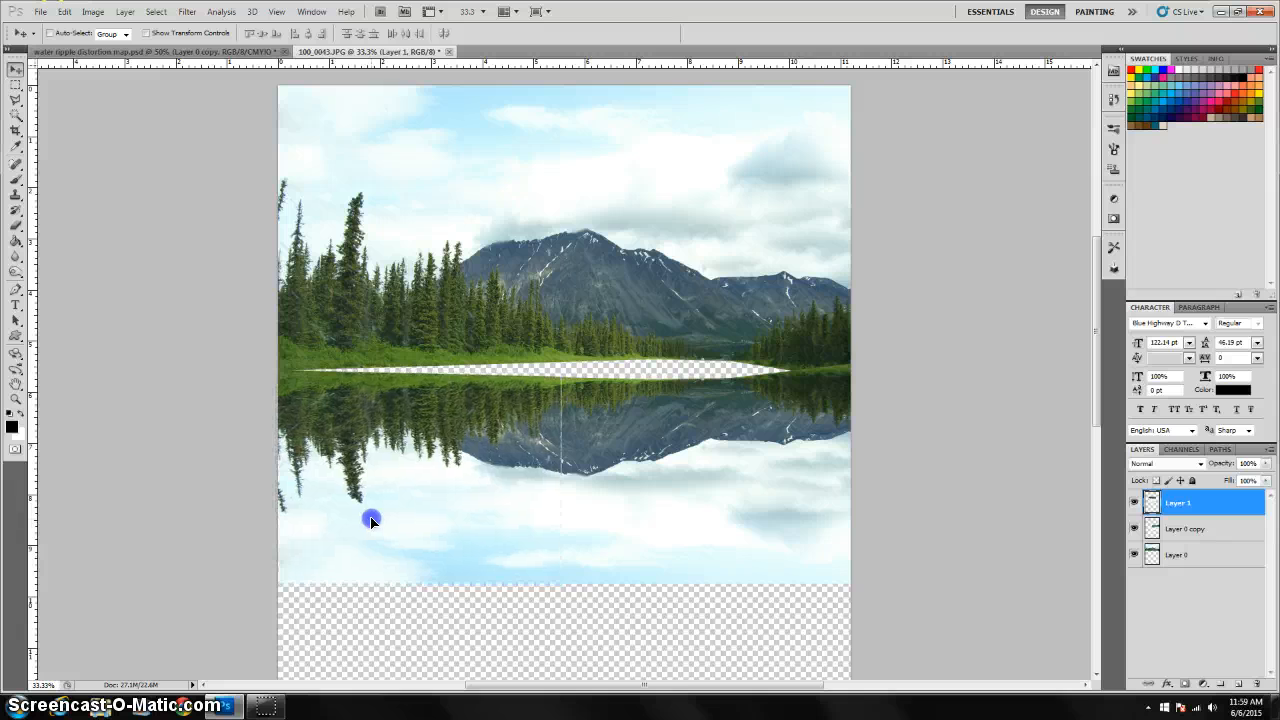
Skew the left reflection piece upward on its inner side so that it follows the sloping shoreline.
key("ctrl+t")
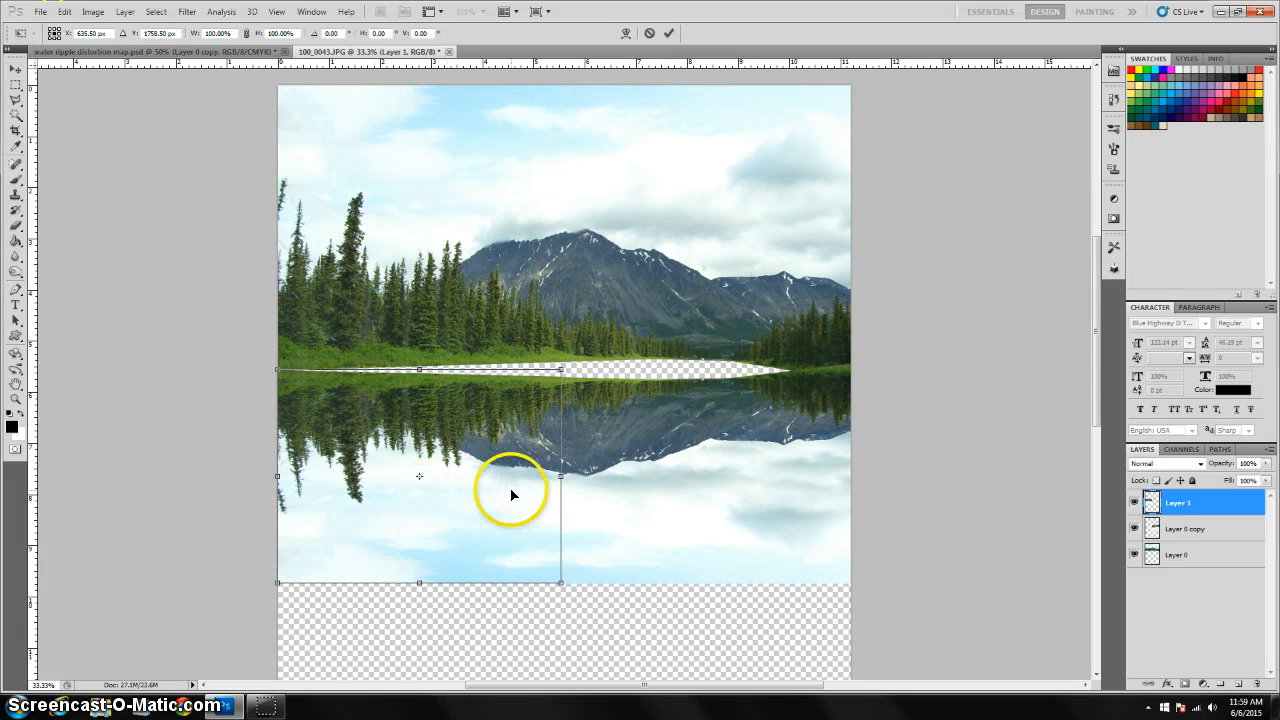
left_click_drag(556, 477, 559, 476)
key("Return")
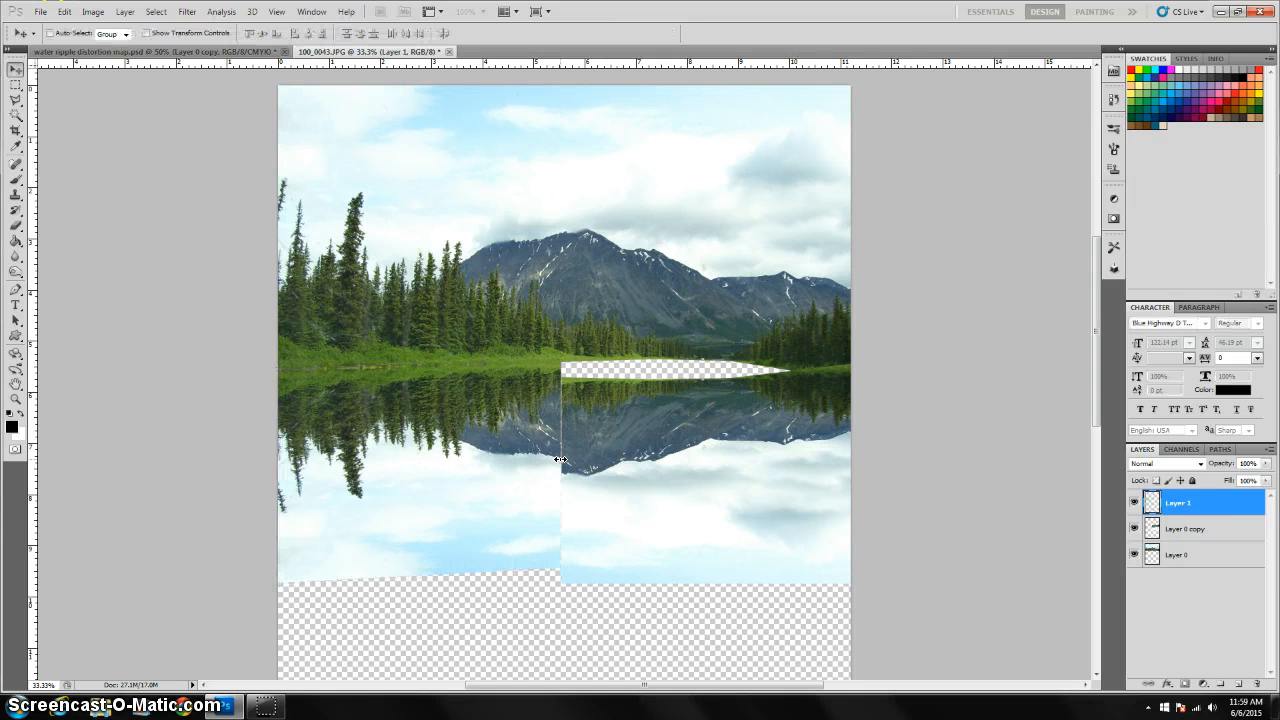
Cut the middle section of Layer 0 copy onto a new layer and move it up against the skewed left piece.
left_click(1205, 529)
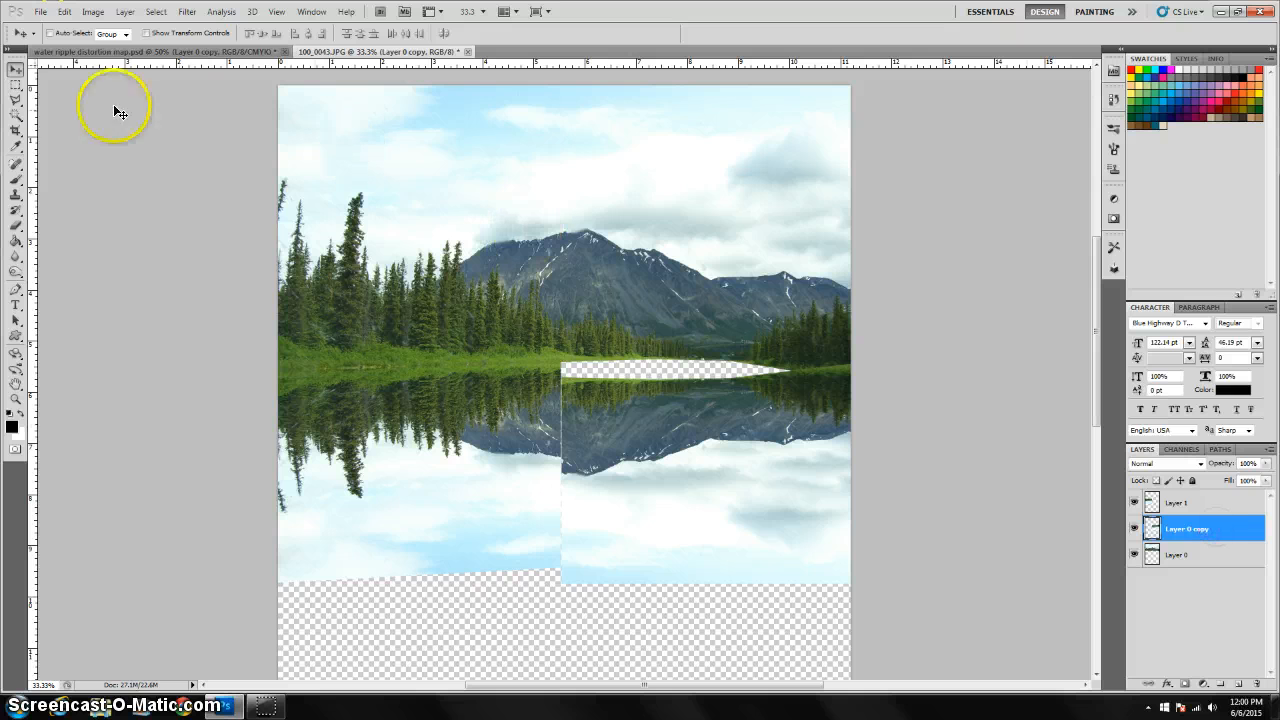
left_click(15, 85)
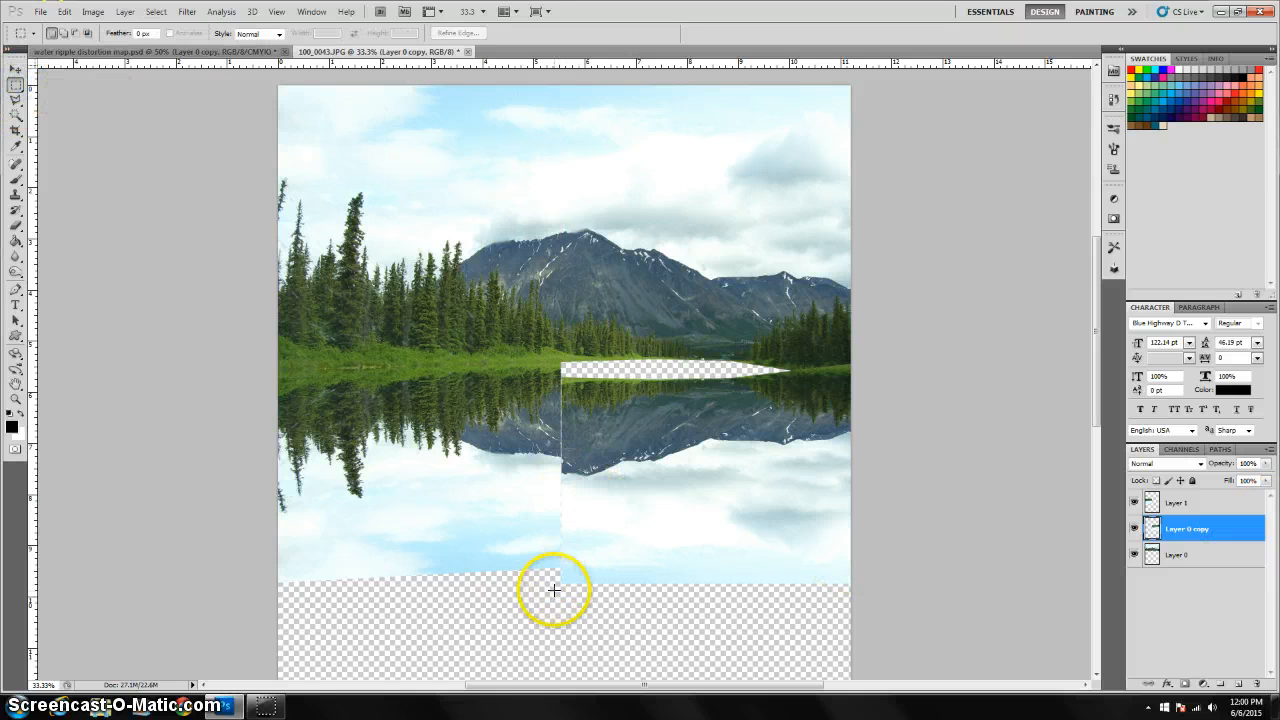
left_click_drag(583, 483, 538, 600)
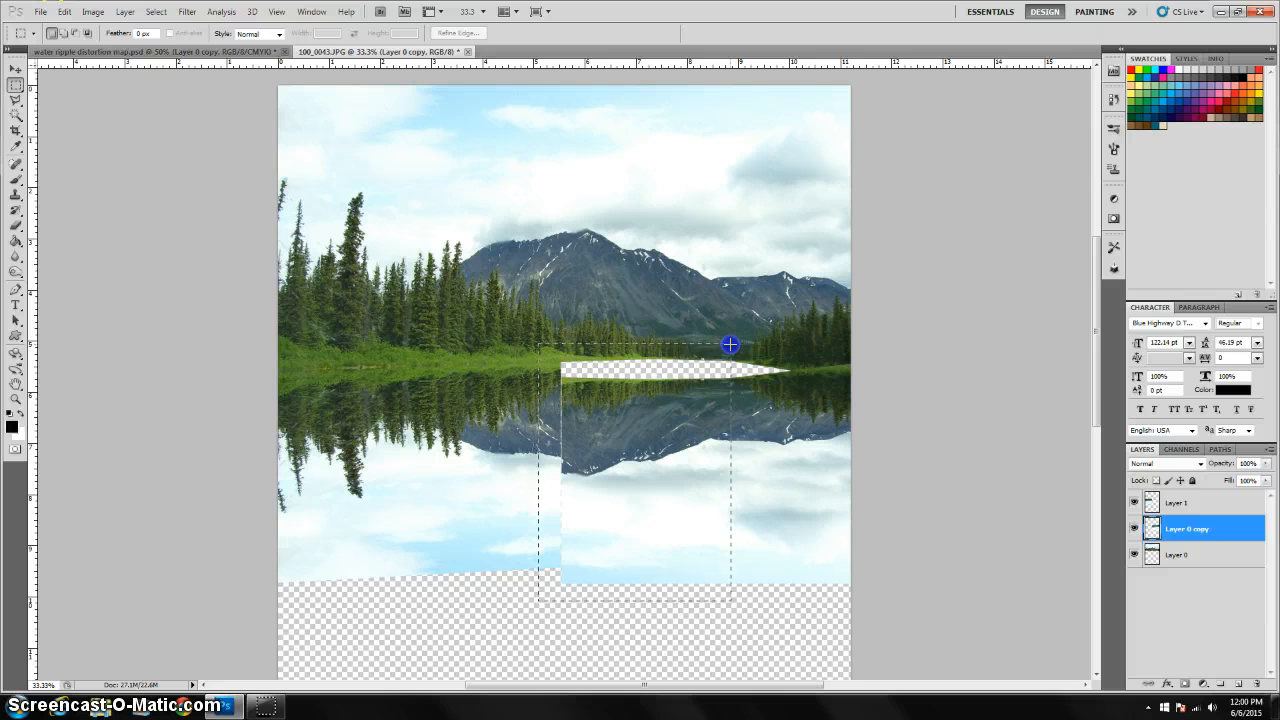
left_click(65, 12)
left_click(86, 90)
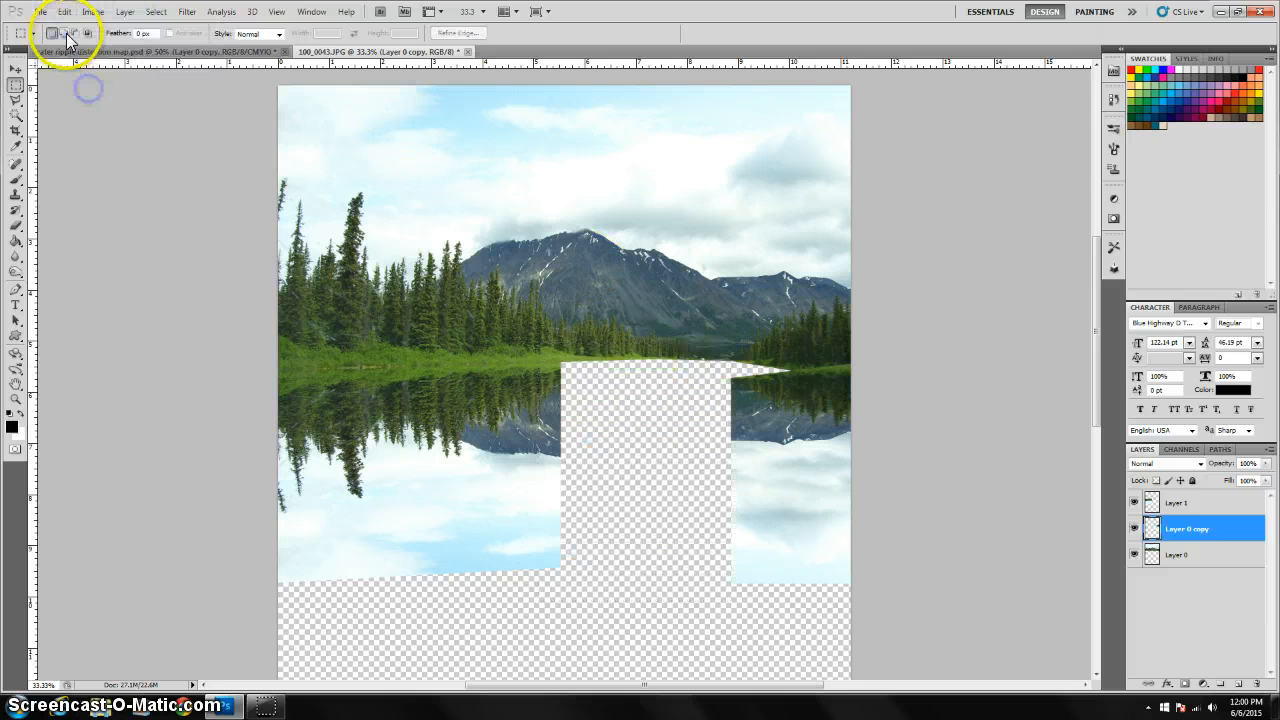
left_click(65, 12)
left_click(95, 128)
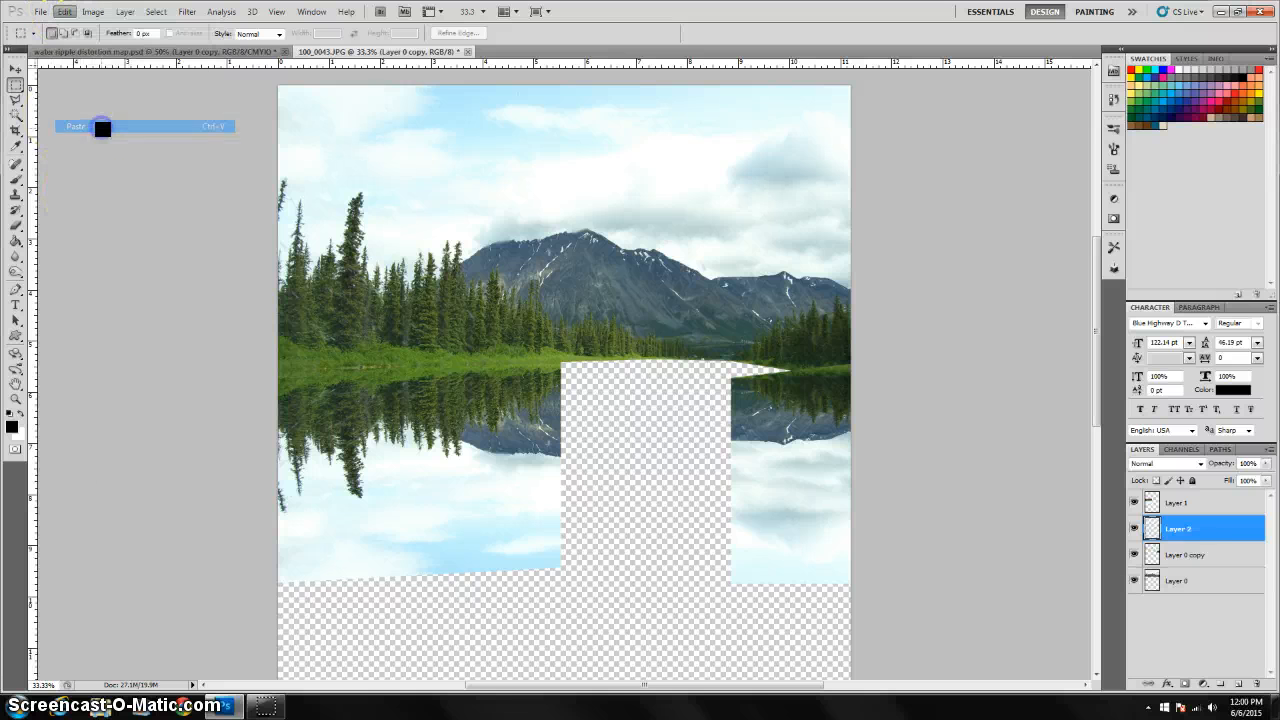
left_click(15, 70)
left_click_drag(592, 435, 674, 513)
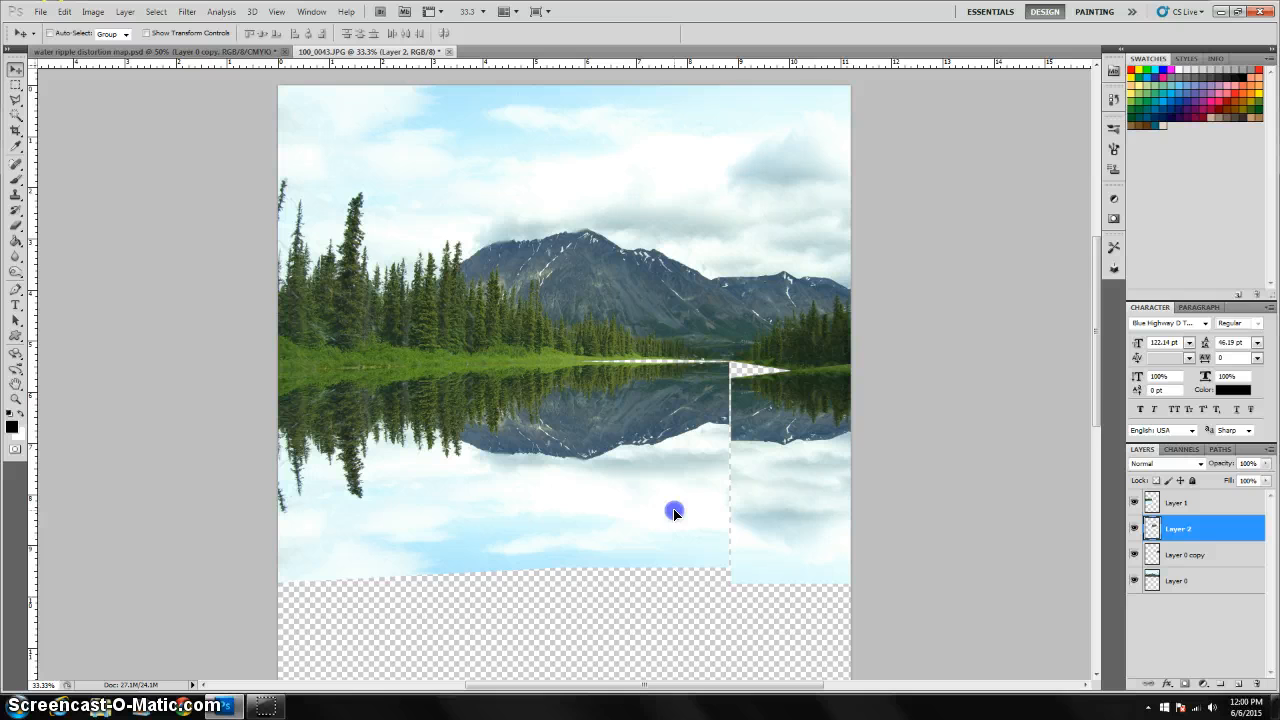
Skew and stretch the middle reflection piece so its upper edge closes the gap along the shoreline.
key("ctrl+t")
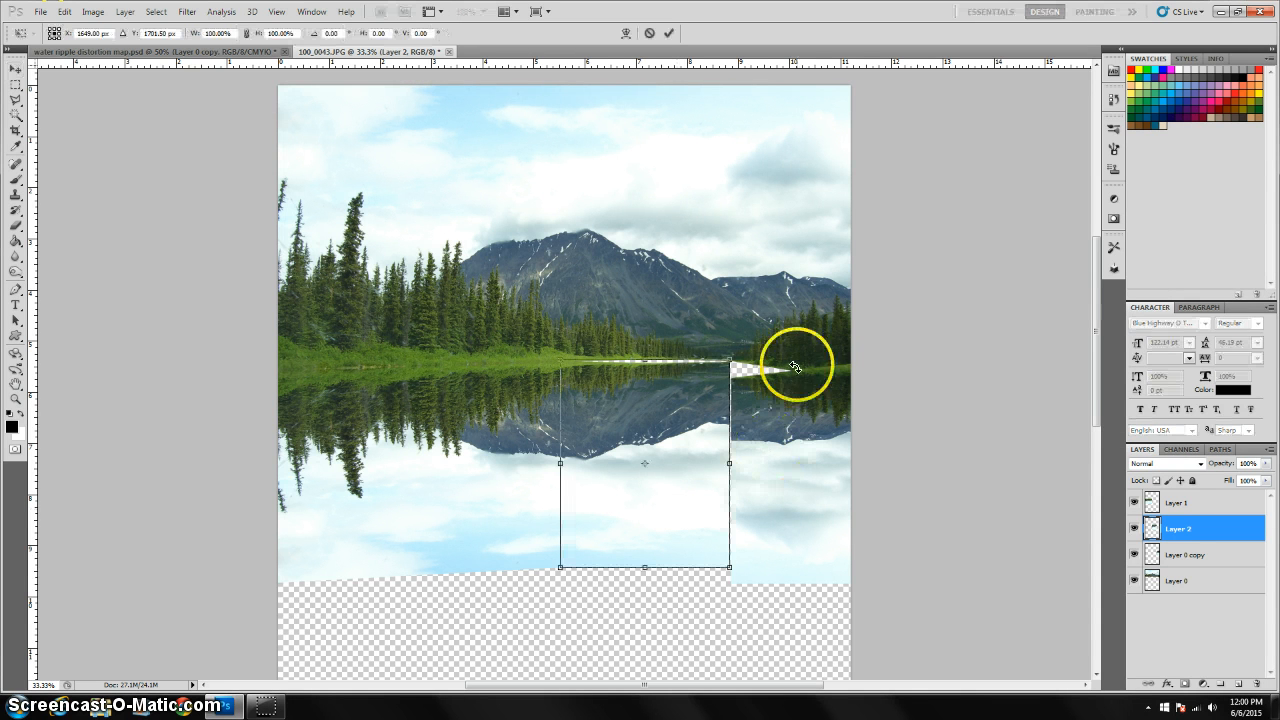
left_click_drag(731, 364, 731, 362)
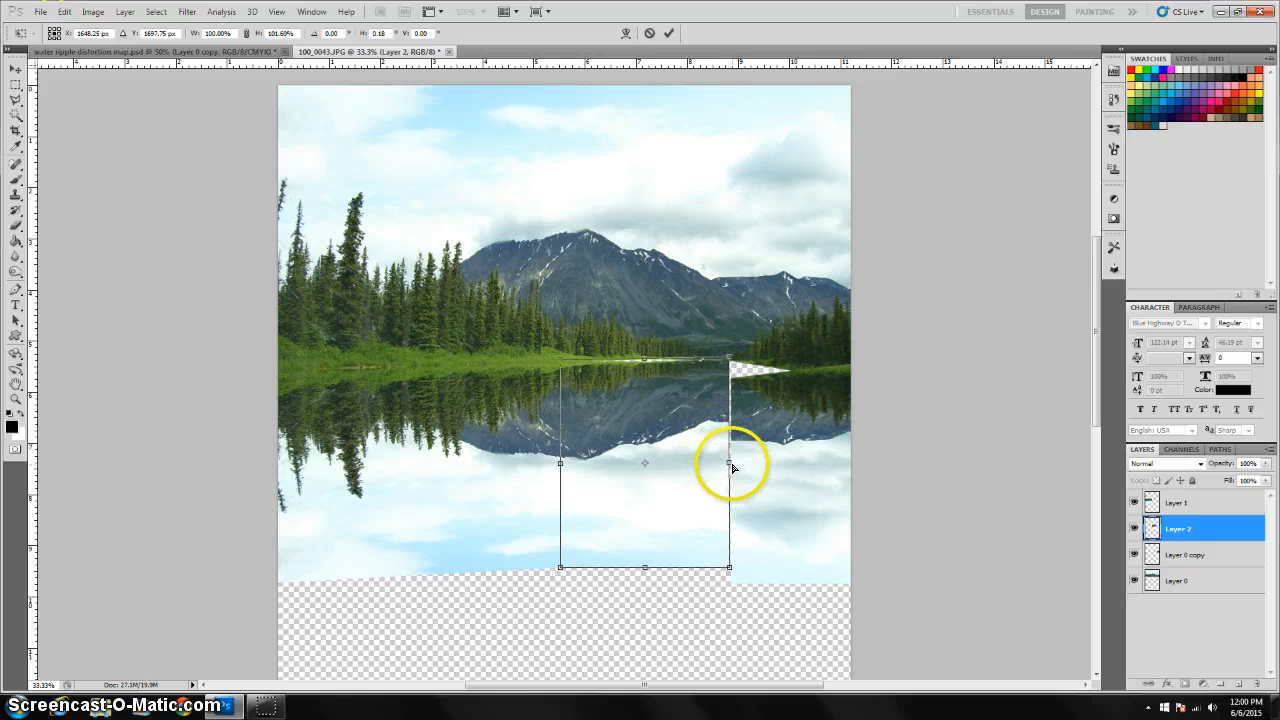
left_click_drag(728, 465, 727, 458)
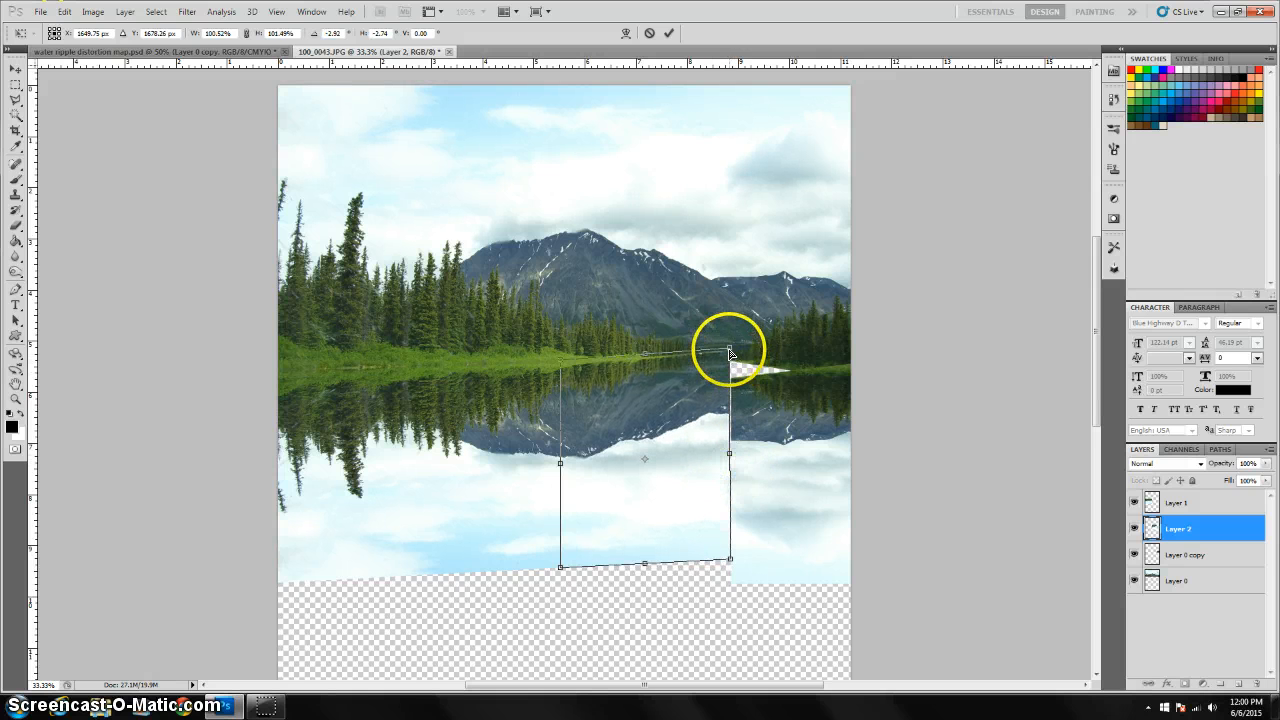
left_click_drag(730, 353, 726, 351)
left_click_drag(645, 359, 642, 354)
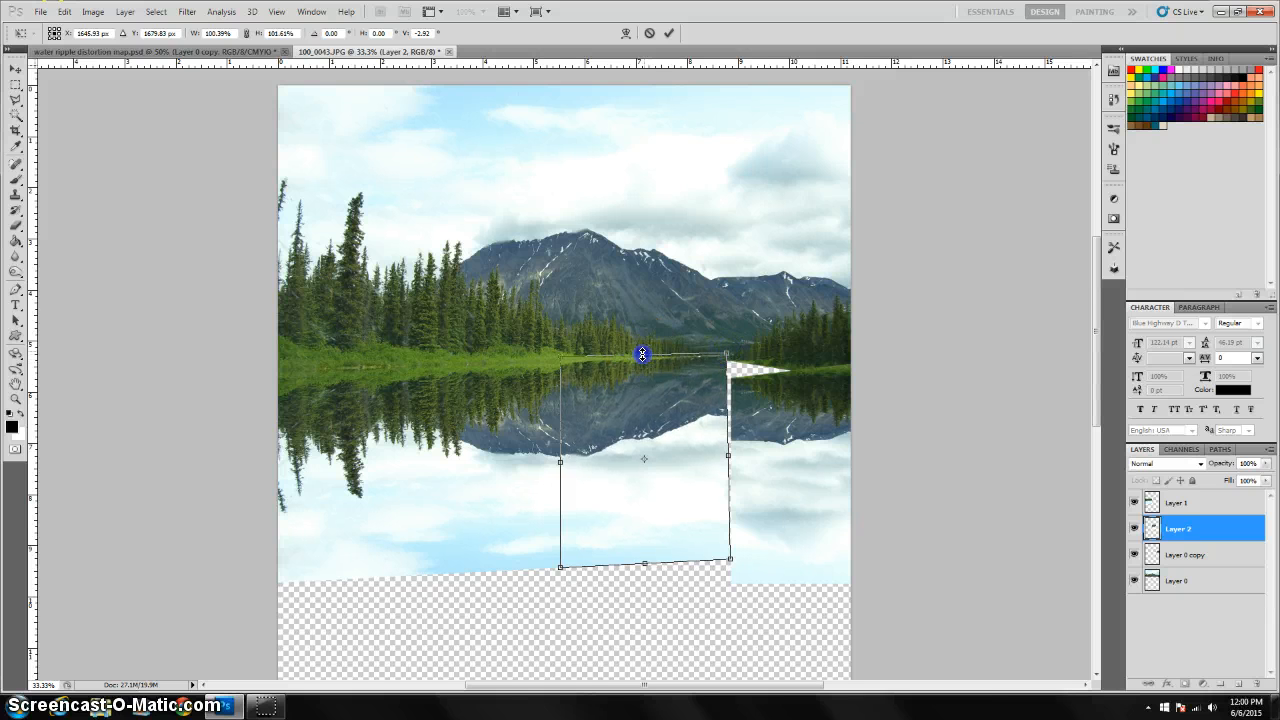
key("Return")
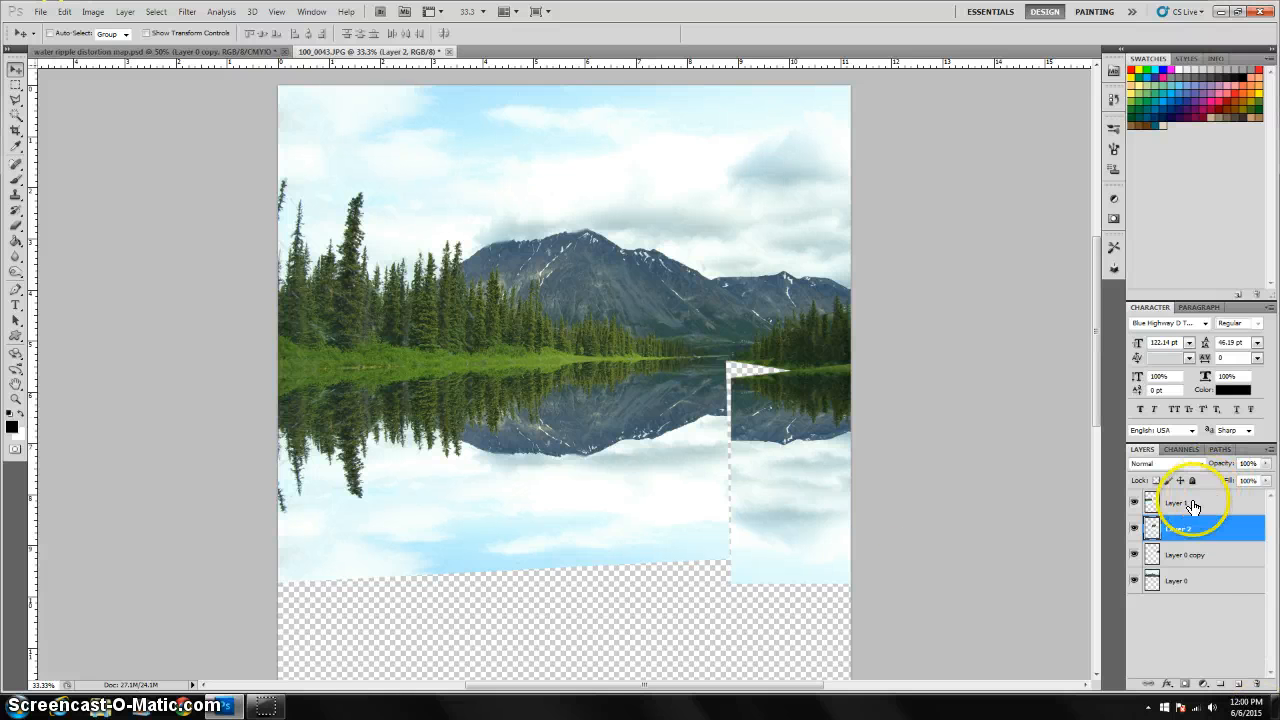
Skew and widen the remaining right reflection piece on Layer 0 copy to meet the right bank and the middle piece.
left_click(1216, 555)
left_click(1134, 555)
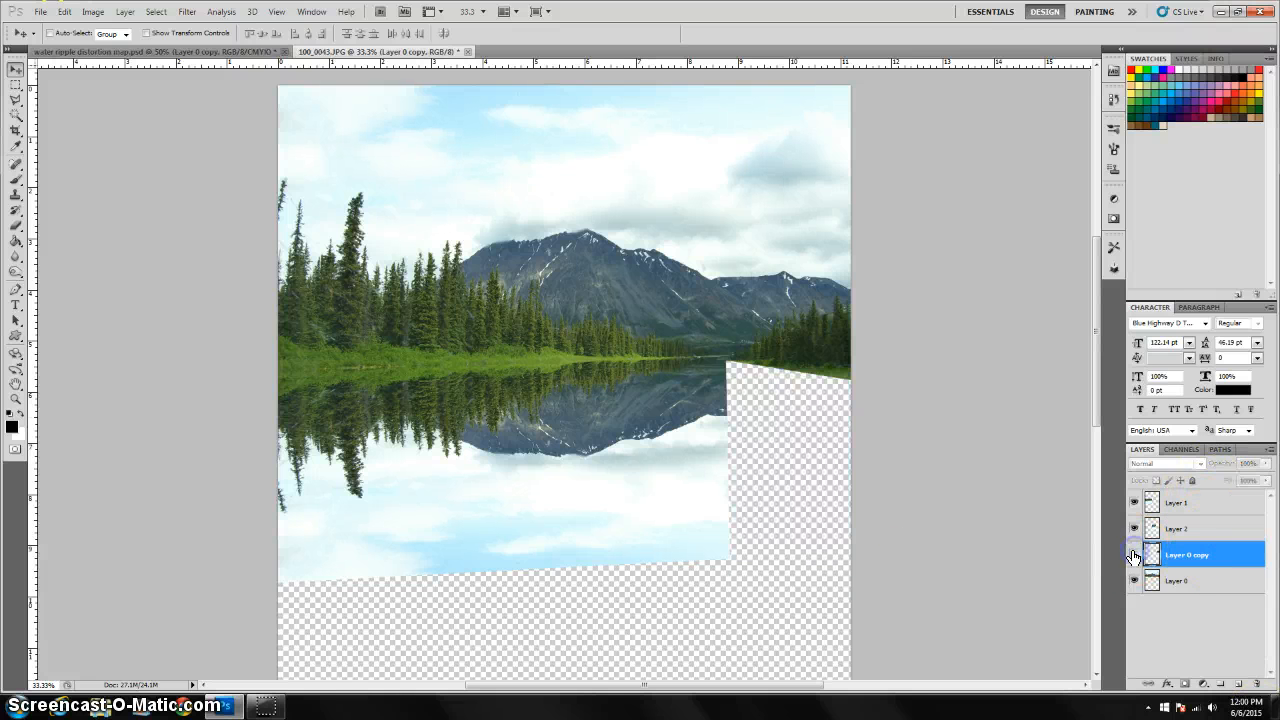
left_click(1134, 555)
key("ctrl+t")
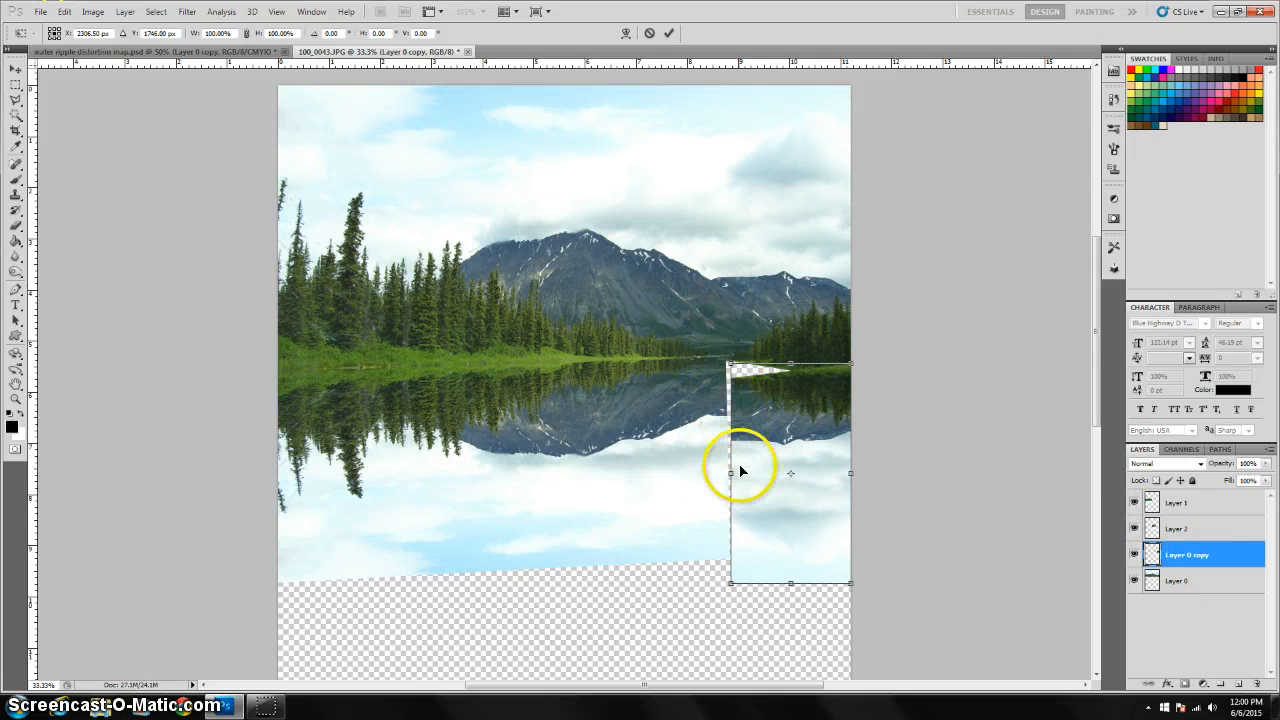
left_click_drag(731, 474, 724, 456)
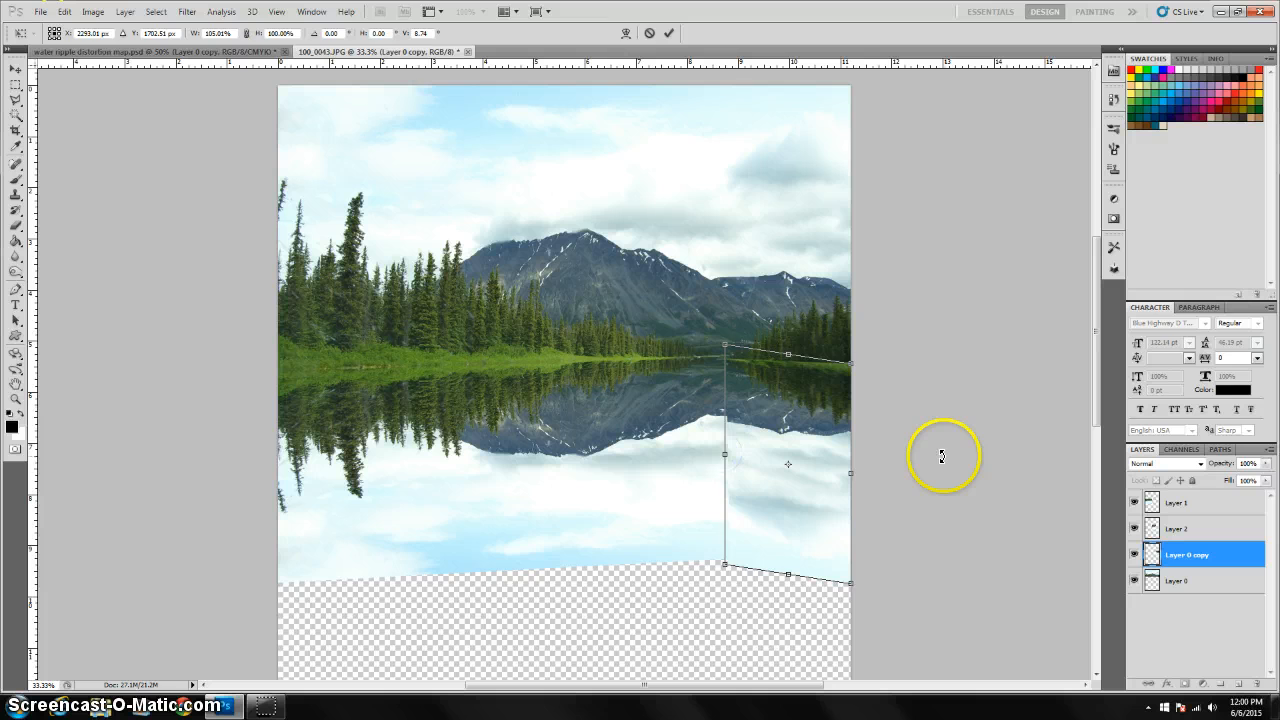
key("Return")
Skew the right reflection piece on Layer 0 copy further and shift it slightly down so it follows the right bank's shoreline.
key("ctrl+t")
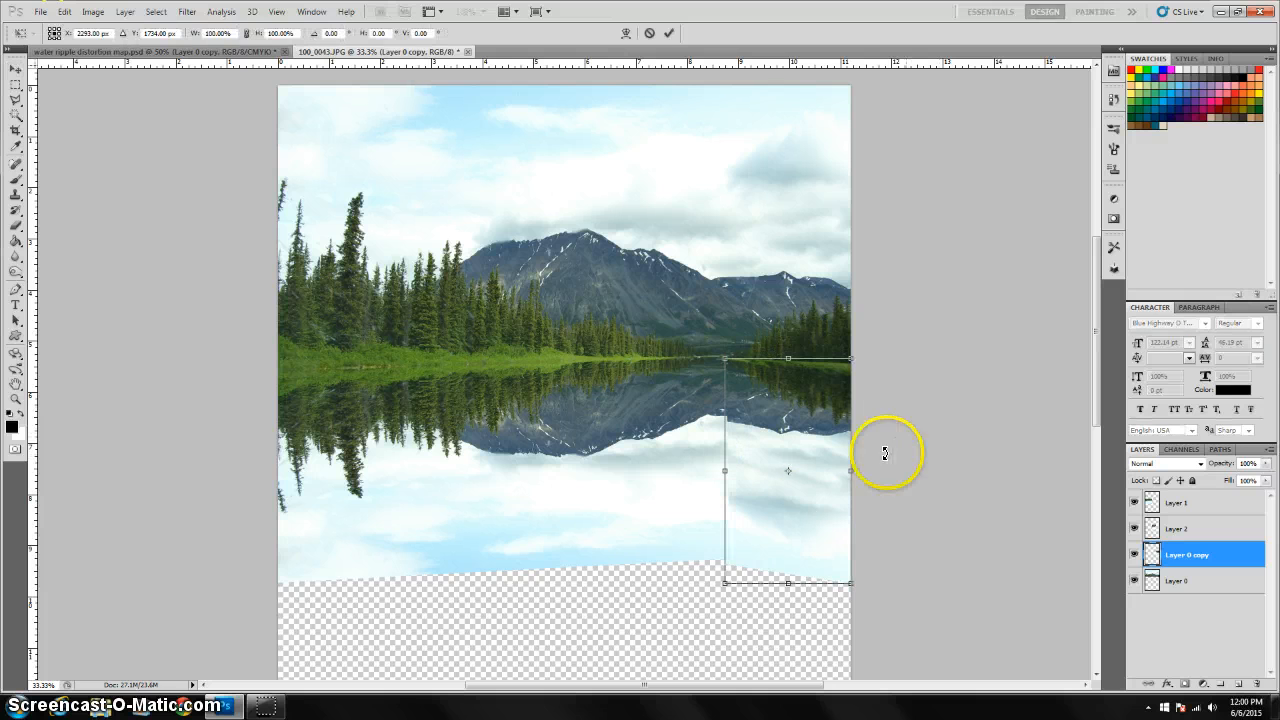
left_click_drag(724, 584, 723, 581)
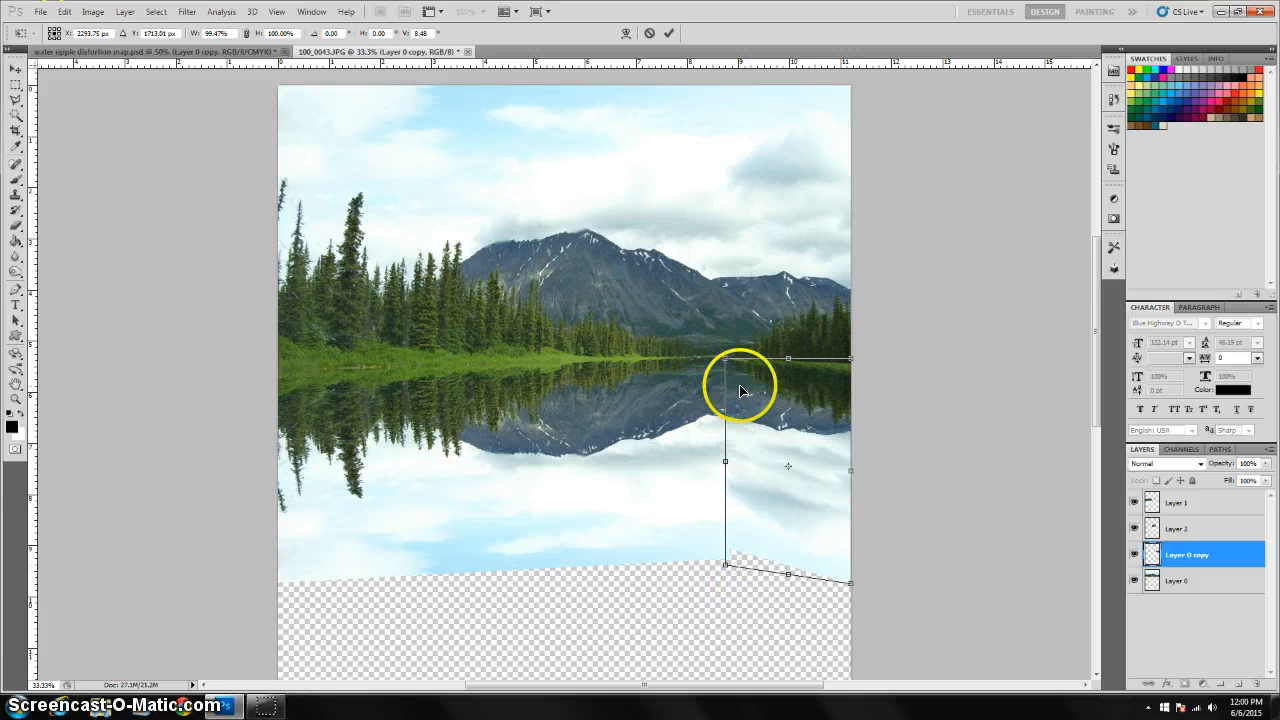
key("Return")
left_click_drag(835, 410, 838, 423)
key("ctrl+t")
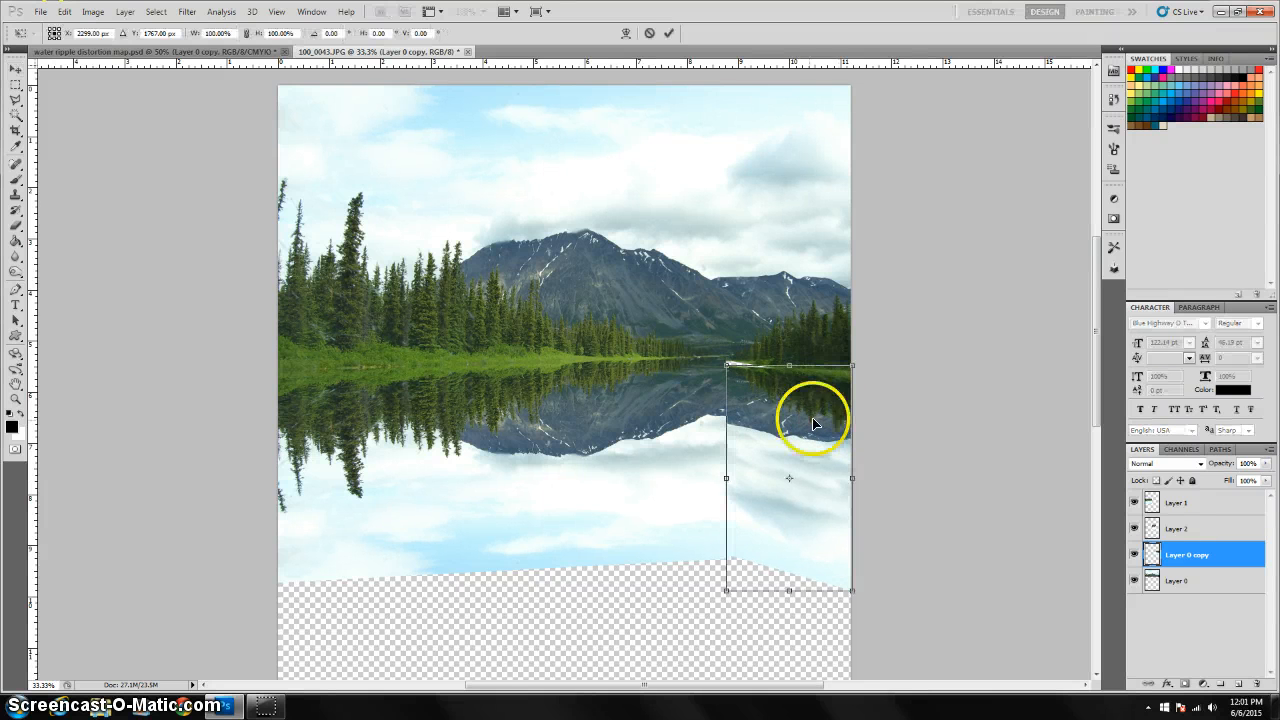
left_click_drag(726, 480, 726, 481)
key("Return")
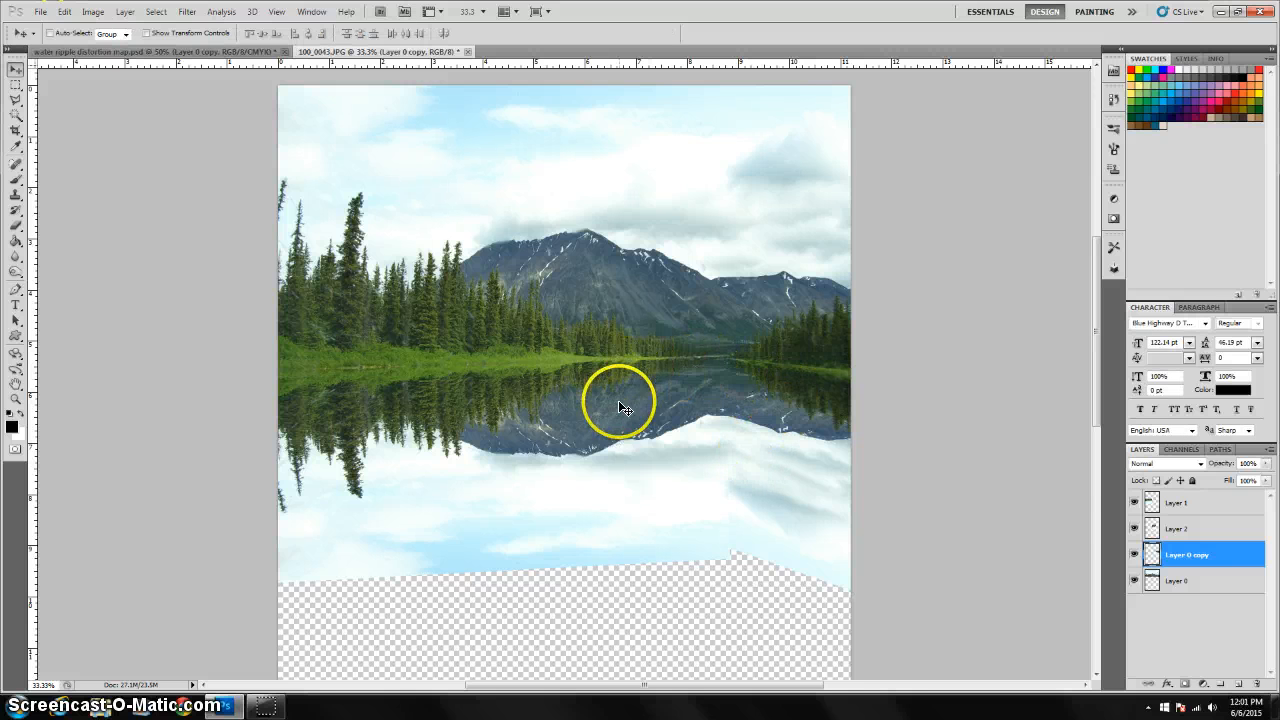
Merge Layer 1, Layer 2 and Layer 0 copy into one layer, and toggle its visibility to check the merged reflection.
left_click(1198, 505)
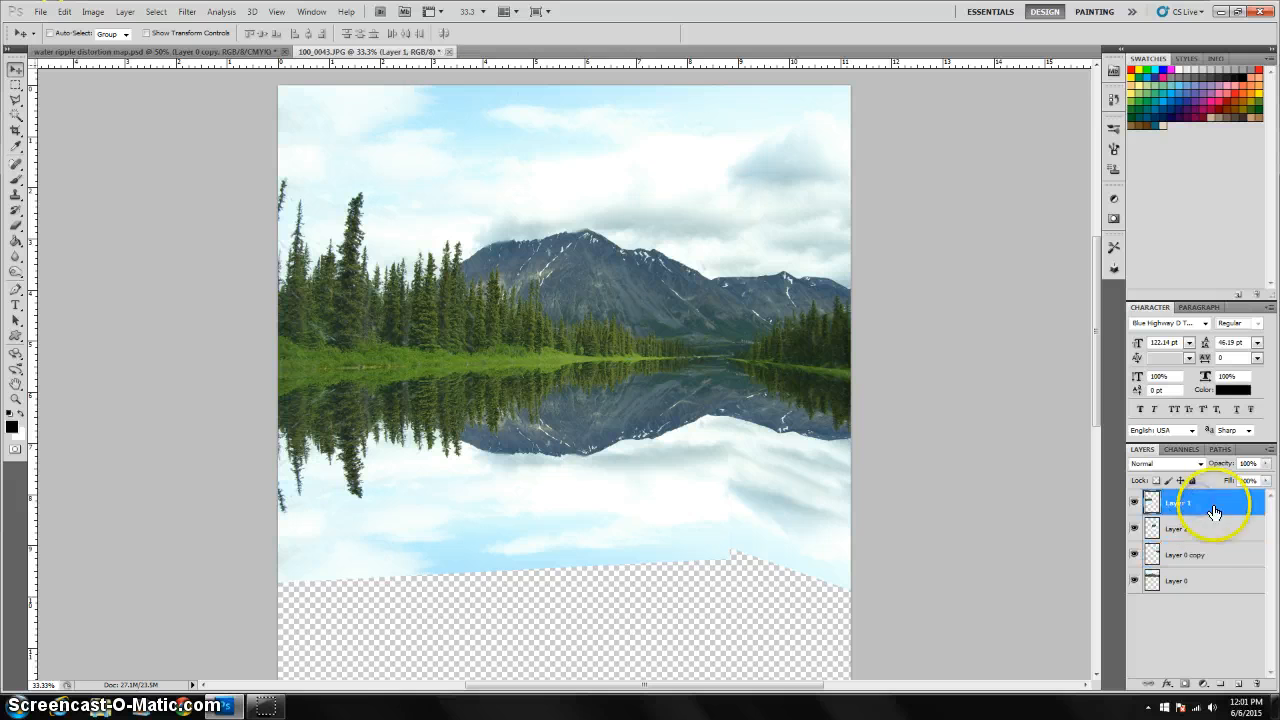
left_click(1212, 558, "shift")
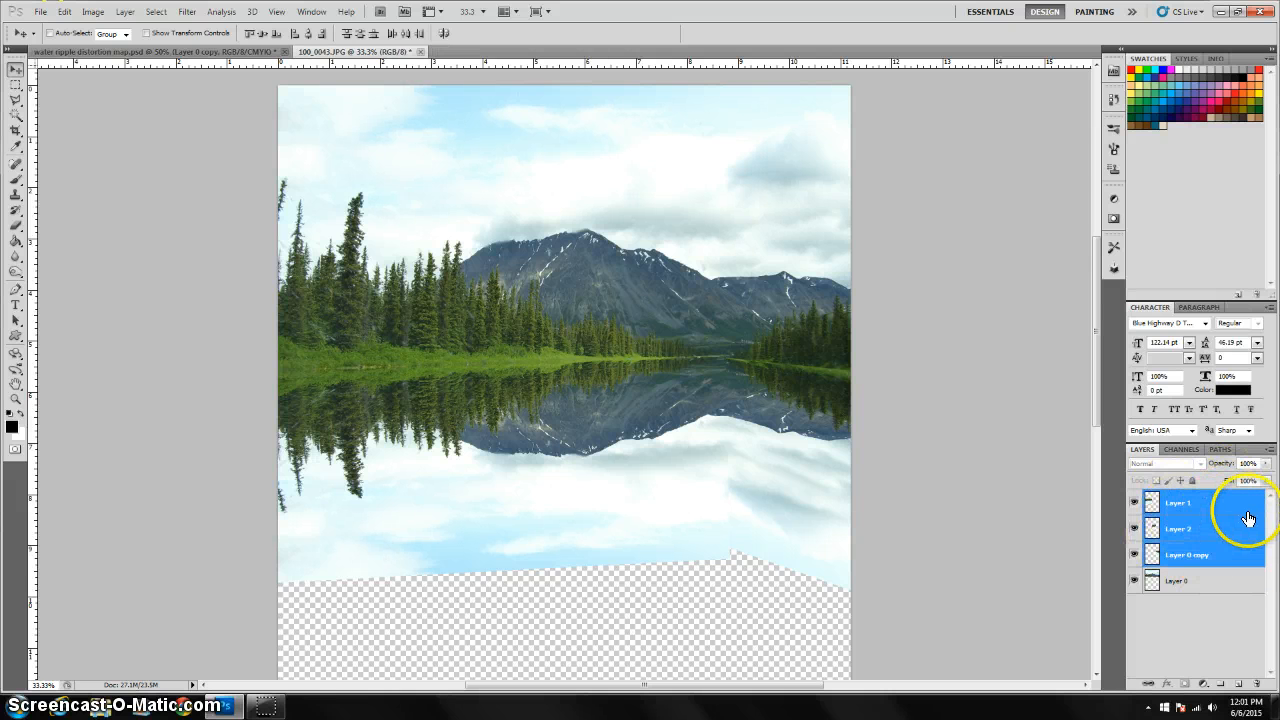
right_click(1240, 505)
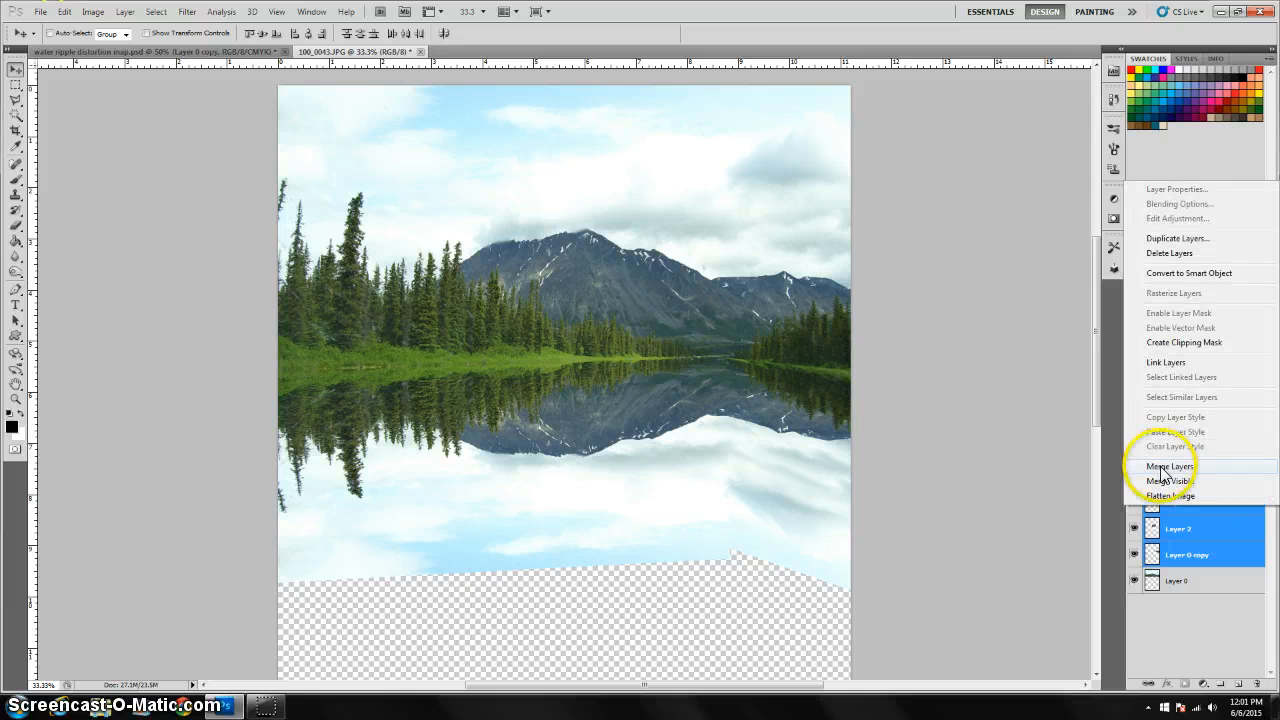
left_click(1160, 466)
left_click(1134, 501)
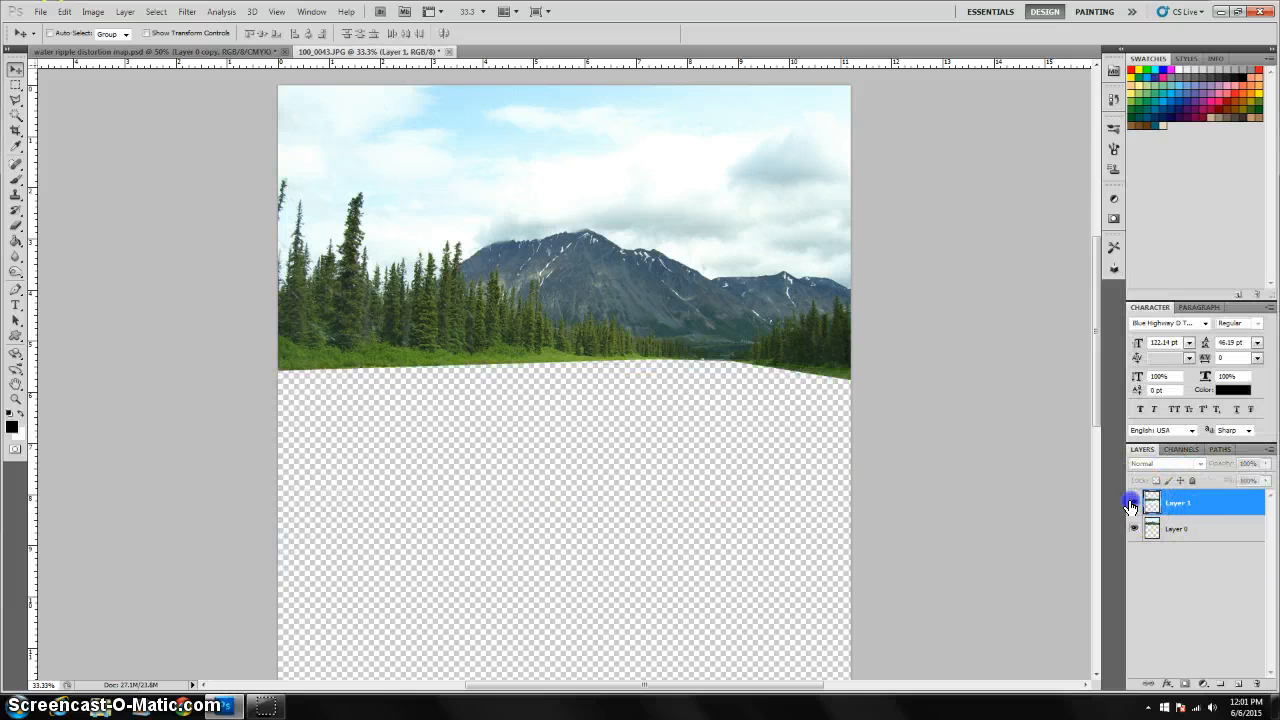
left_click(1133, 495)
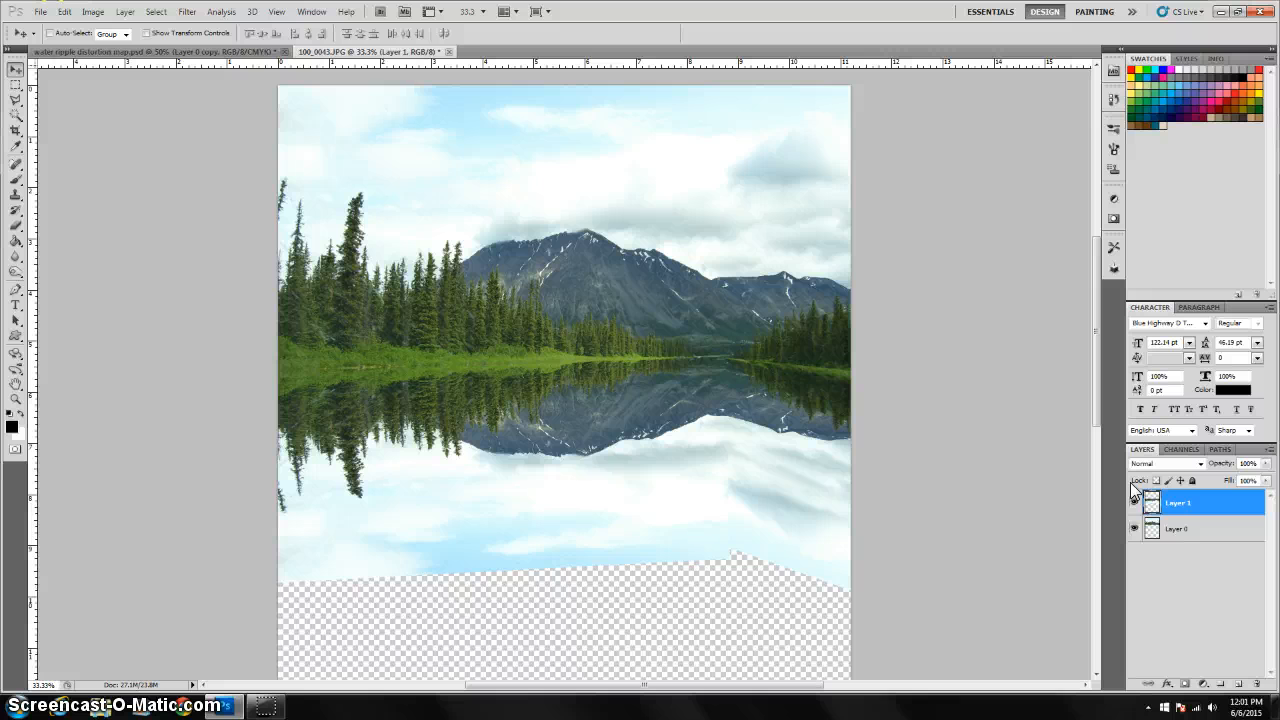
Crop the image to a full-width rectangle ending just above the transparent area below the reflection.
left_click(15, 84)
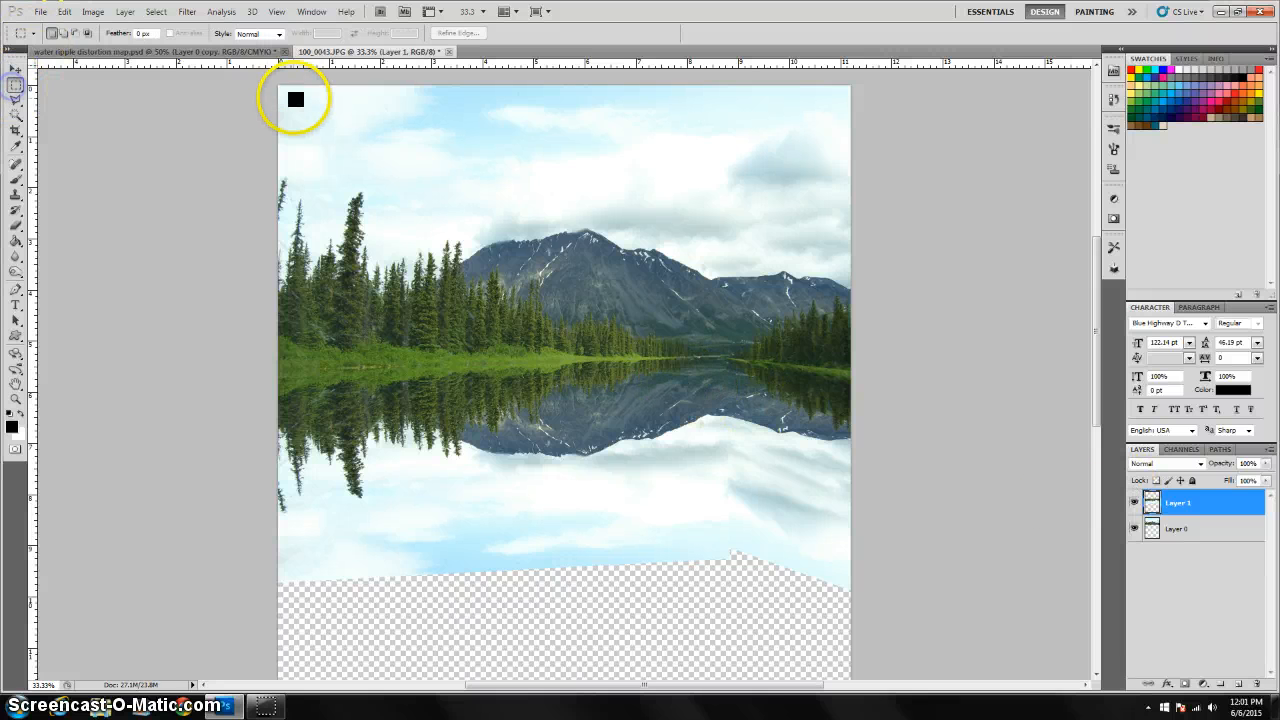
left_click_drag(256, 78, 851, 546)
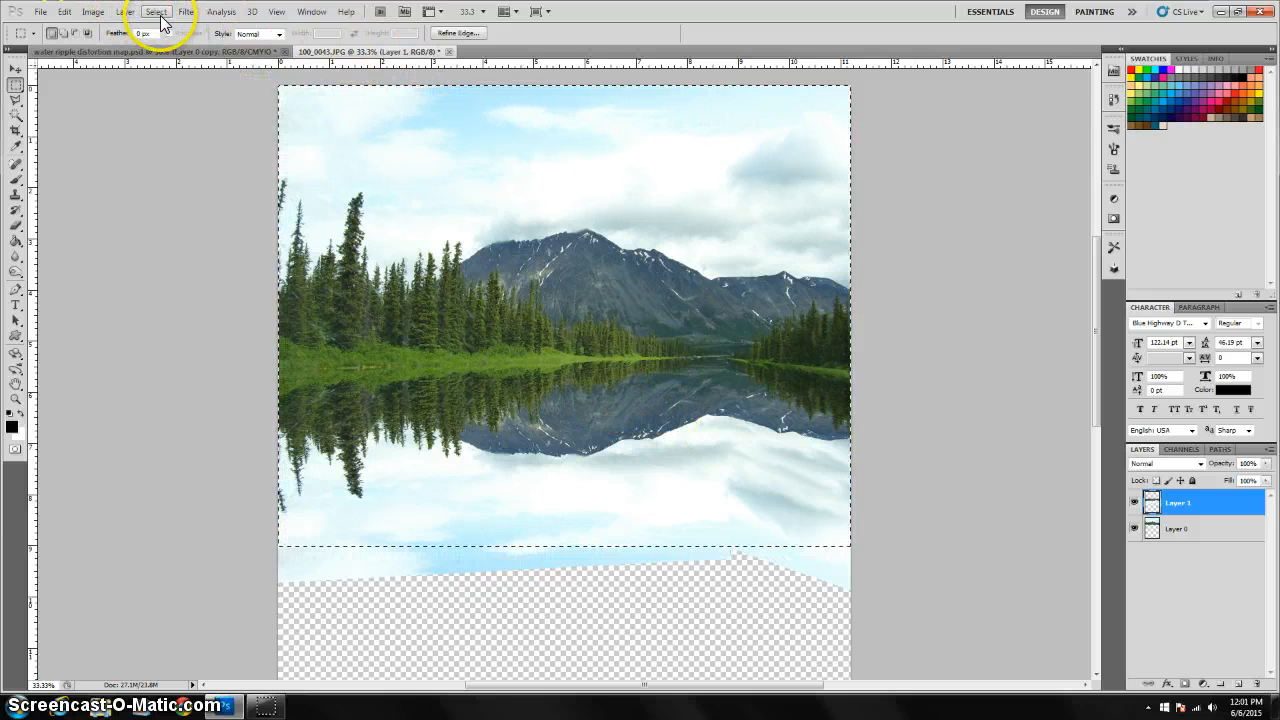
left_click(92, 12)
left_click(148, 146)
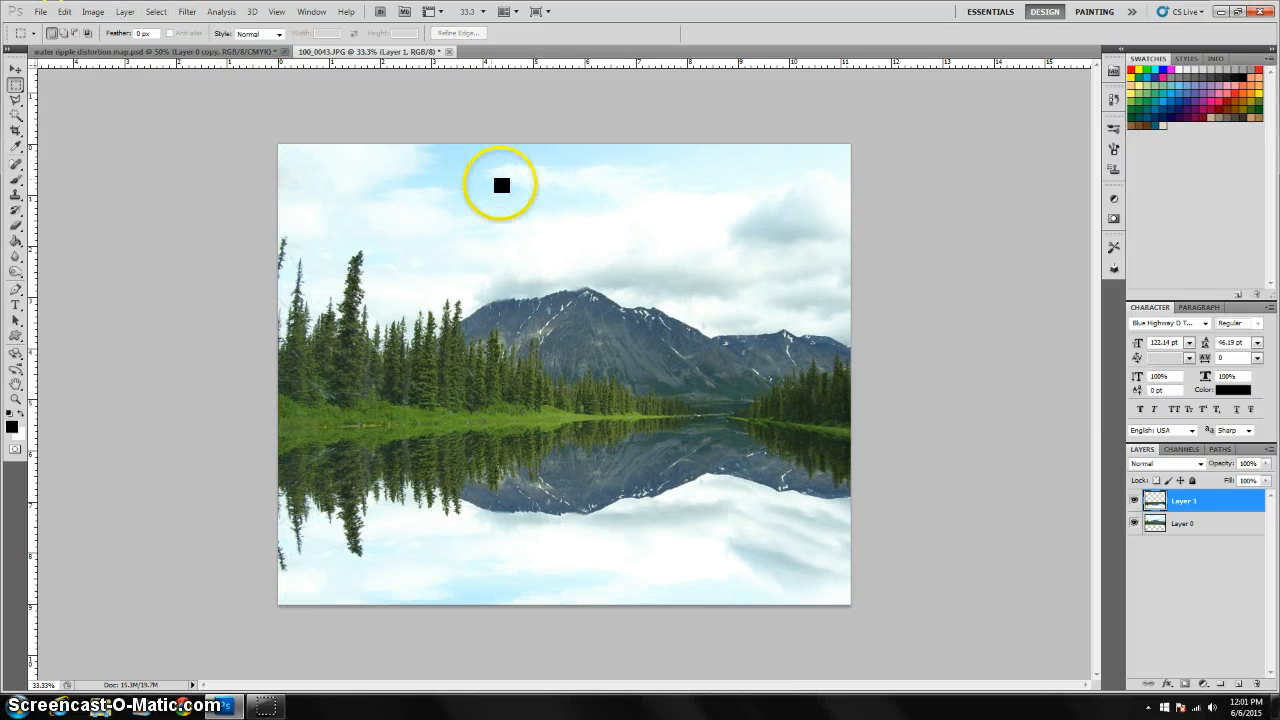
Add a new layer above the merged reflection and fill it with white at 100% opacity in Normal mode.
left_click(1238, 685)
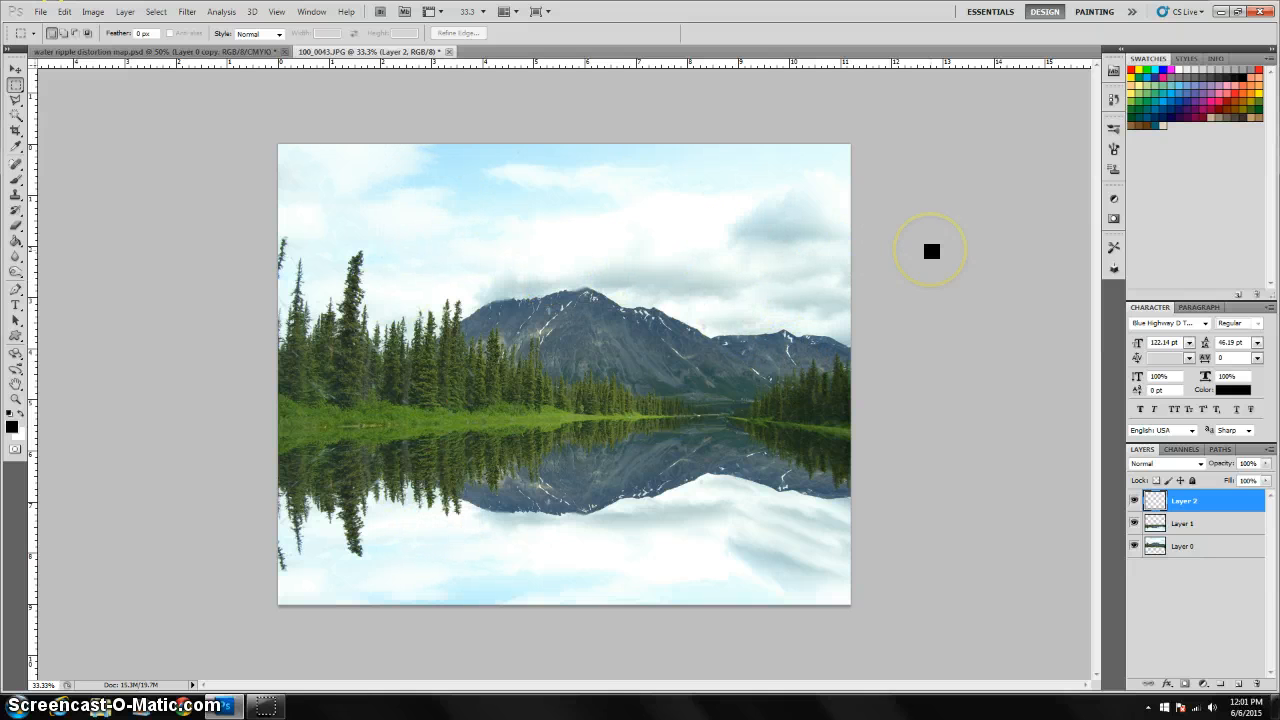
key("shift+F5")
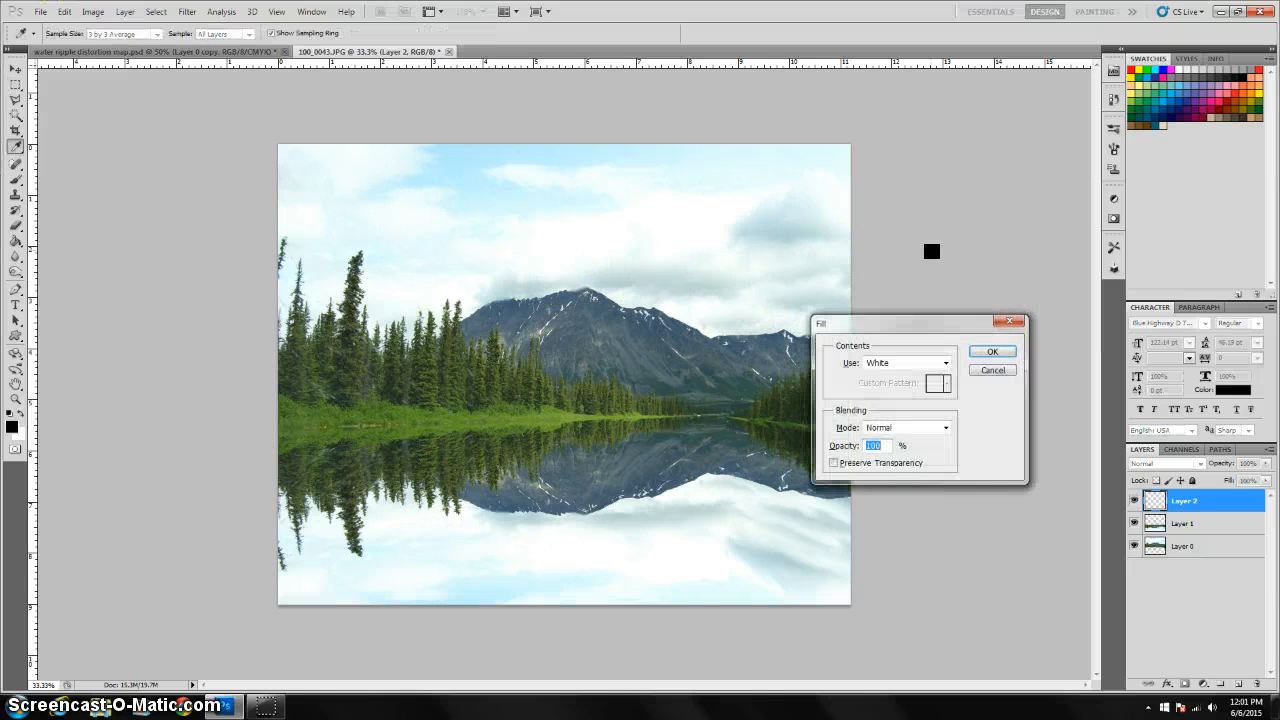
left_click(993, 351)
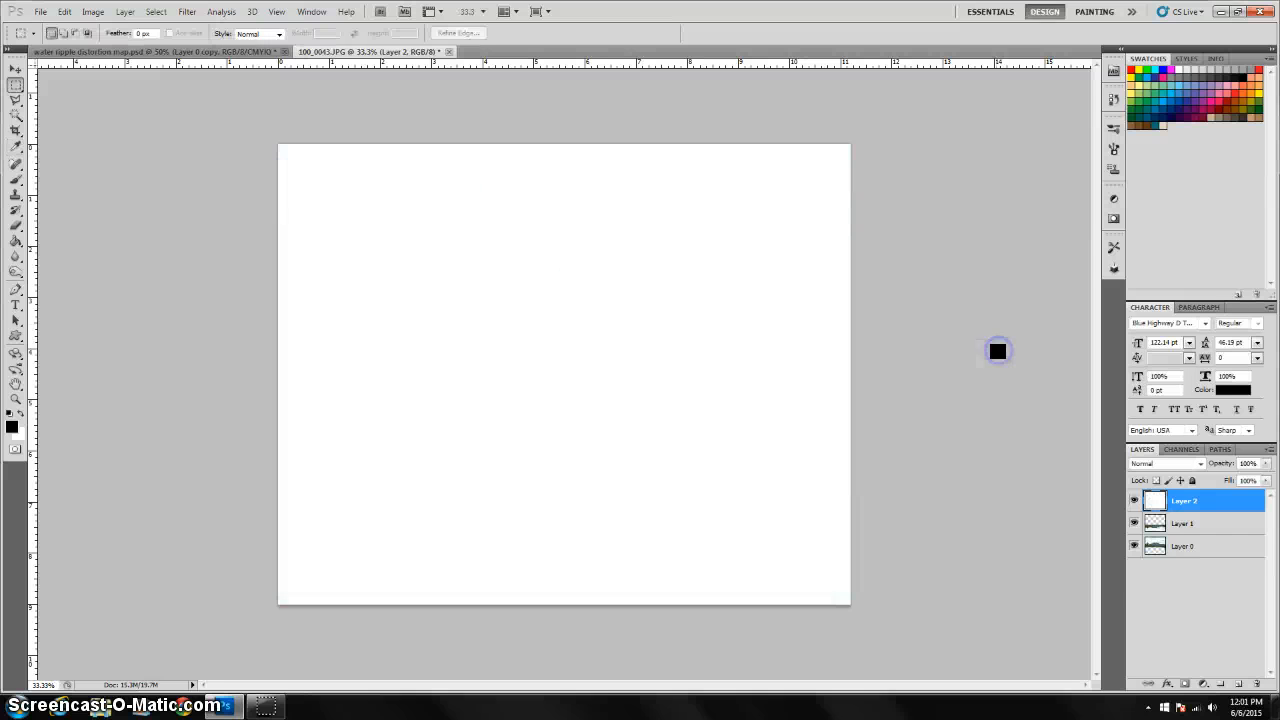
Apply Add Noise to the white layer with an amount of 51.85%, Gaussian distribution and Monochromatic on.
left_click(188, 12)
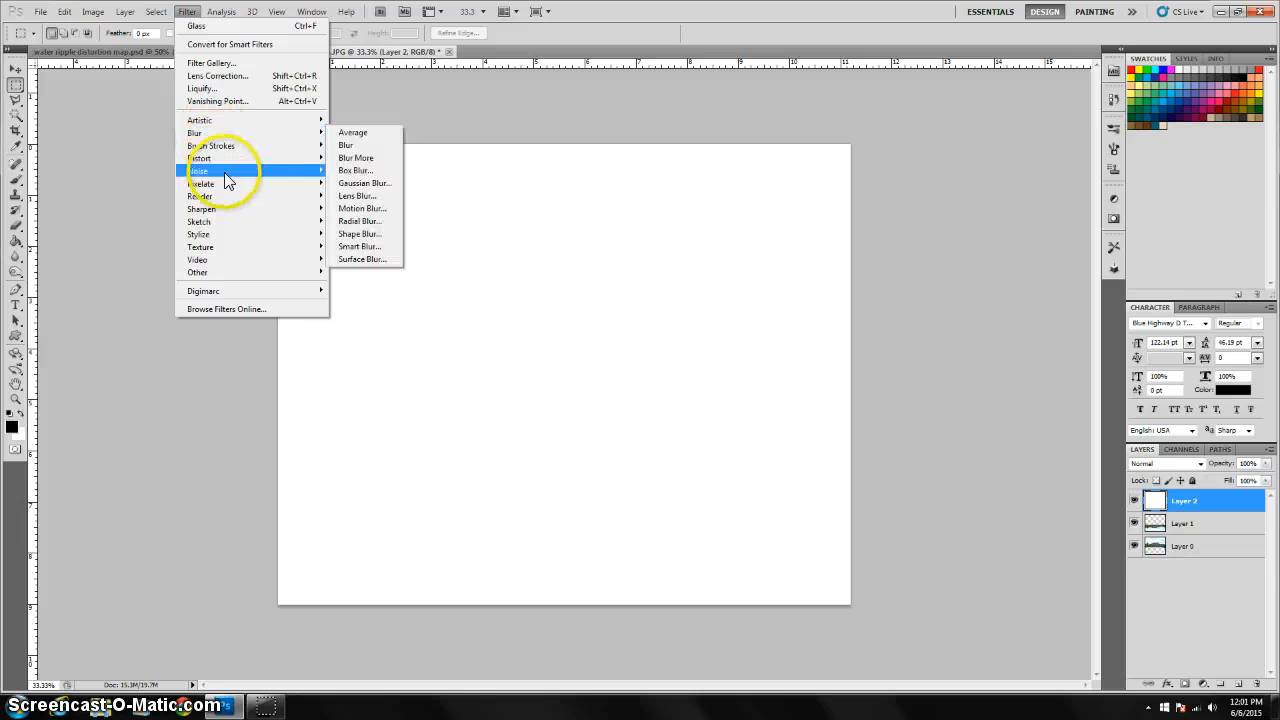
mouse_move(226, 176)
left_click(350, 171)
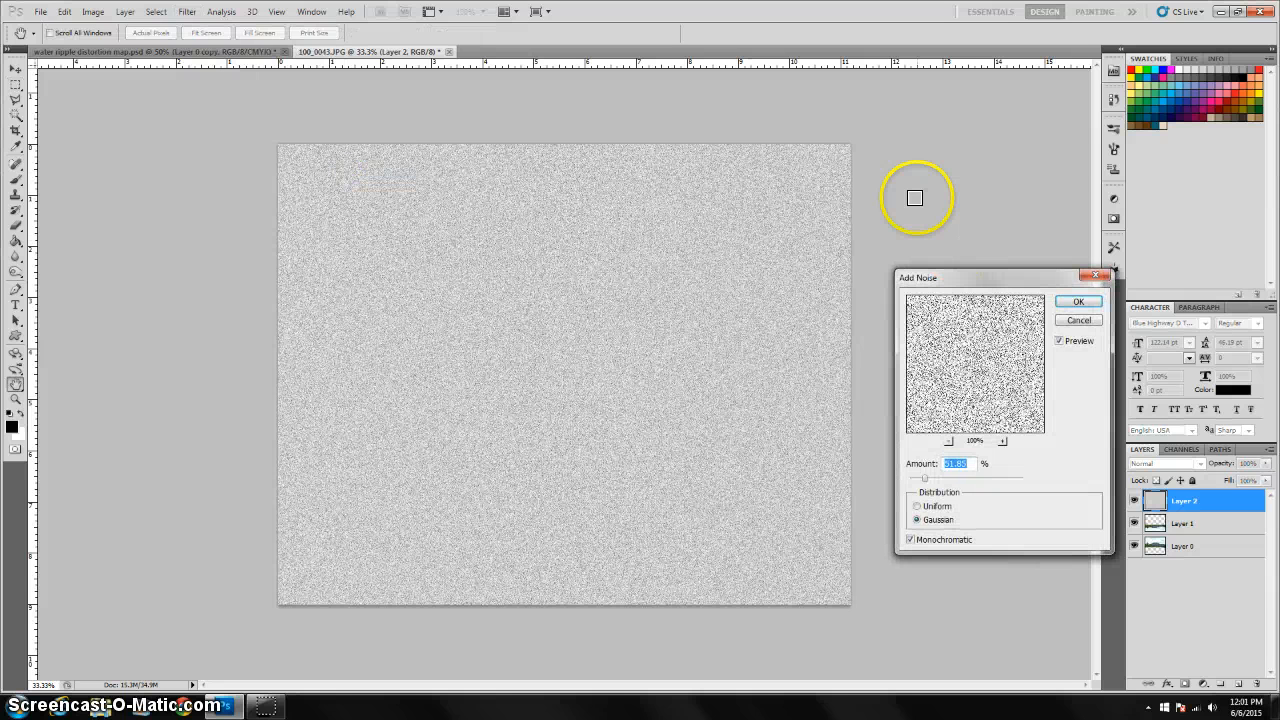
left_click(933, 521)
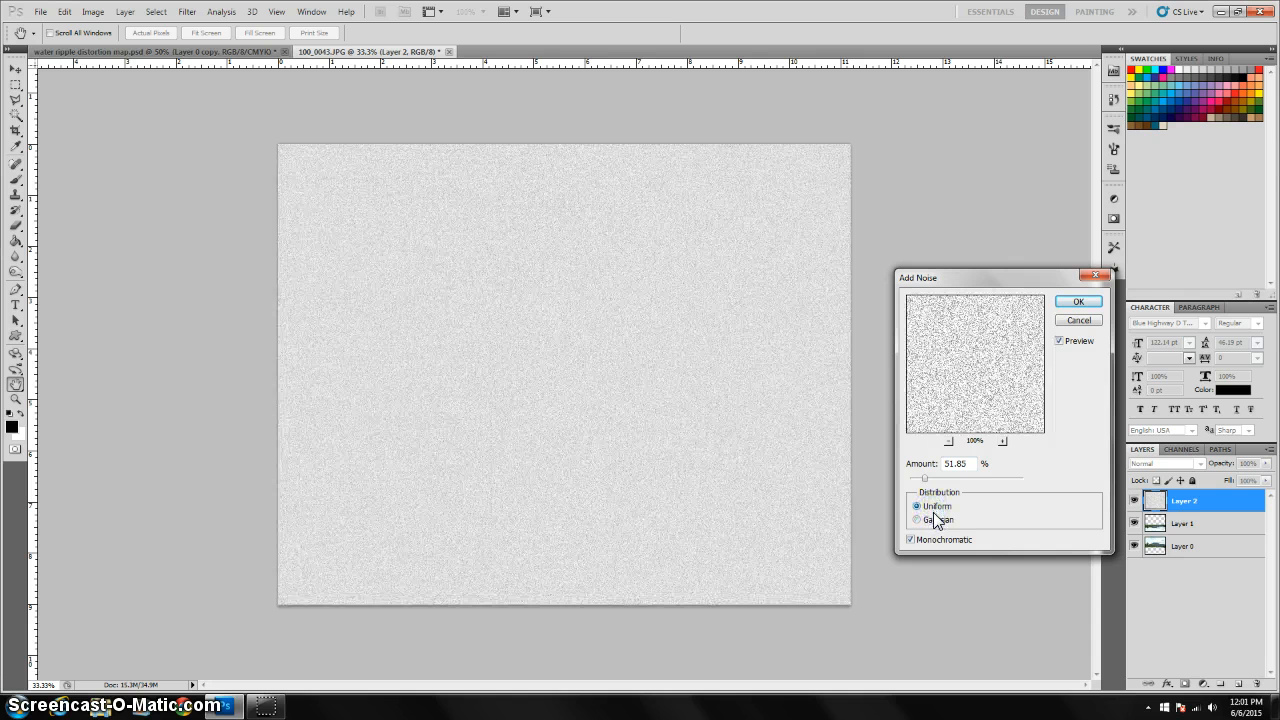
left_click(935, 521)
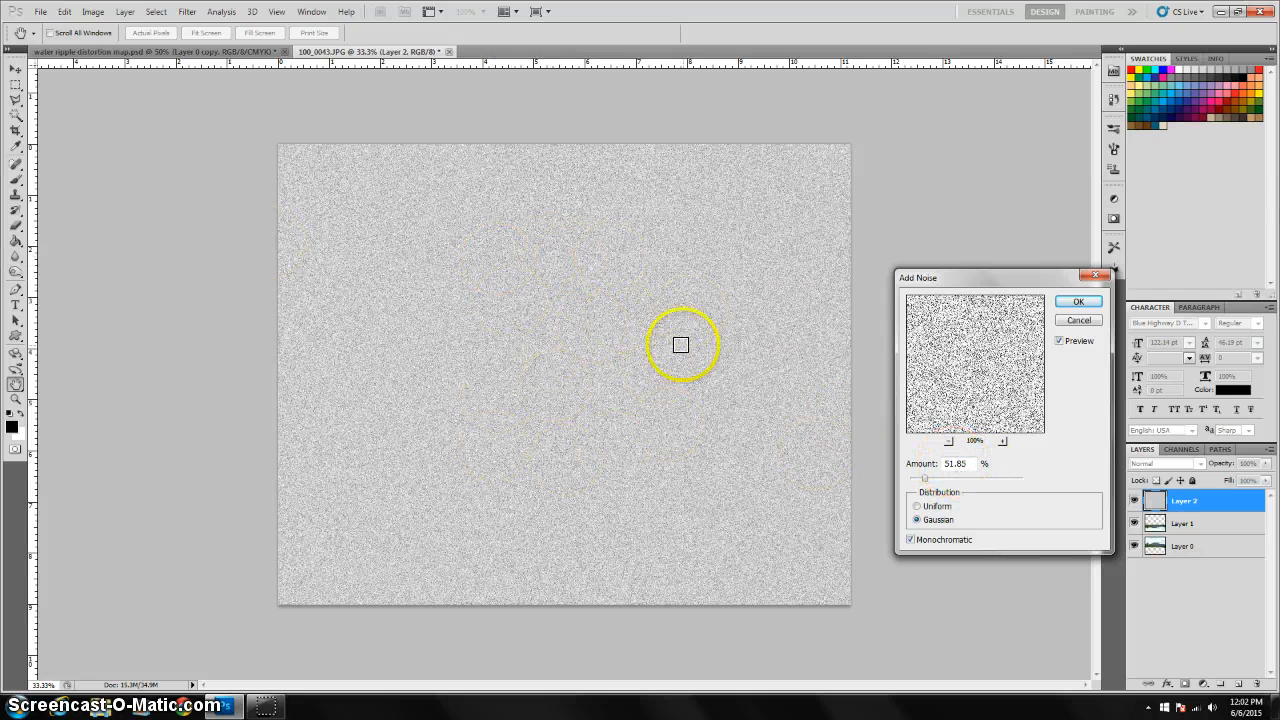
left_click(1097, 311)
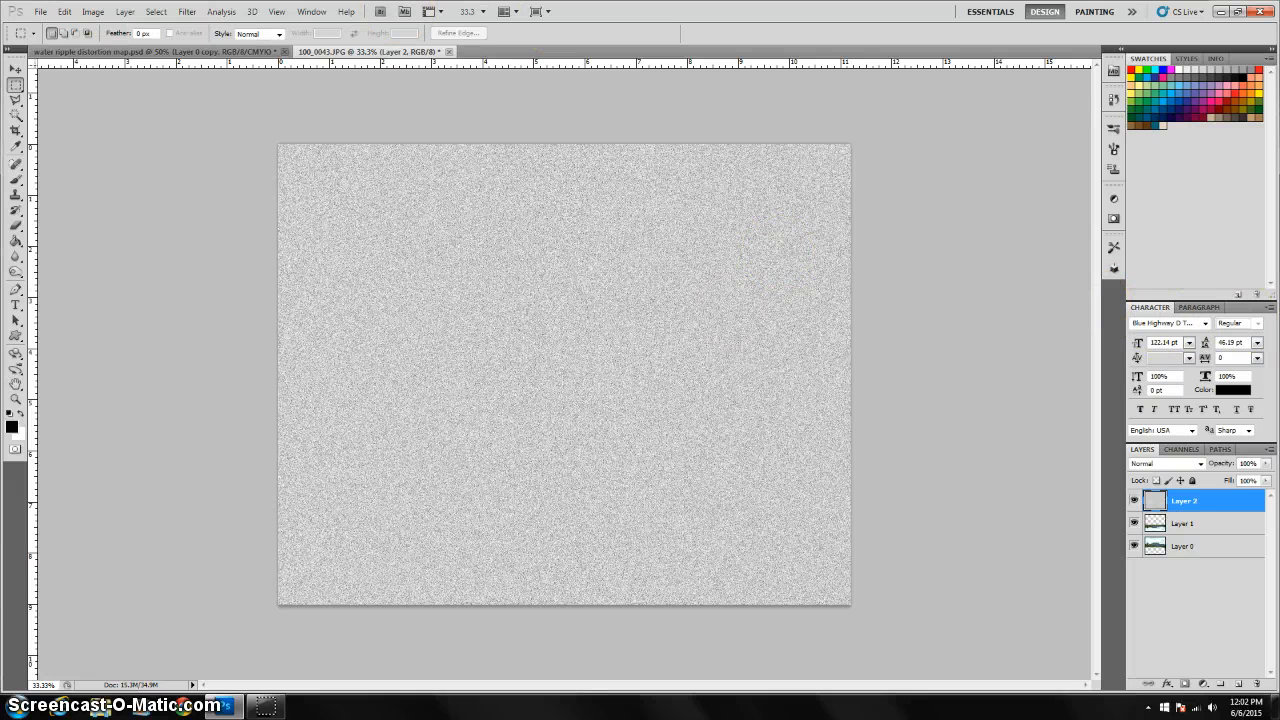
Apply the Bas Relief sketch filter to the noise layer with Detail 5, Smoothness 10 and Light from the Bottom.
left_click(187, 12)
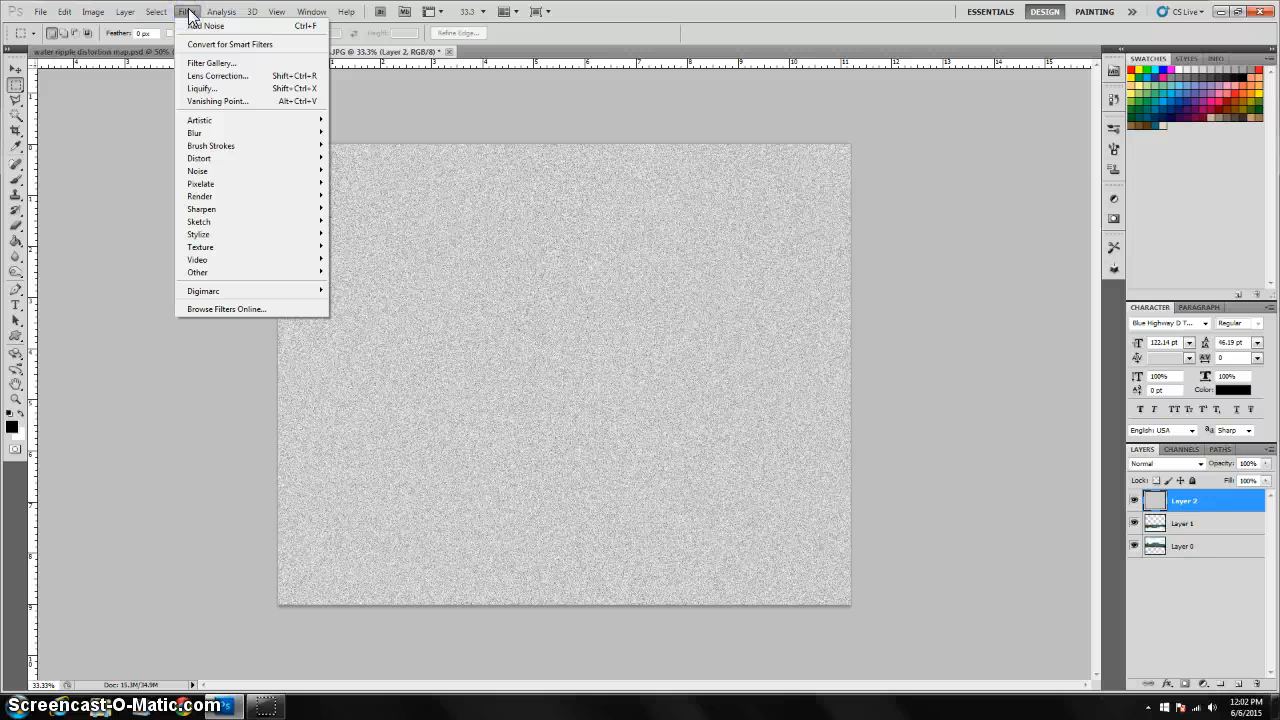
mouse_move(254, 220)
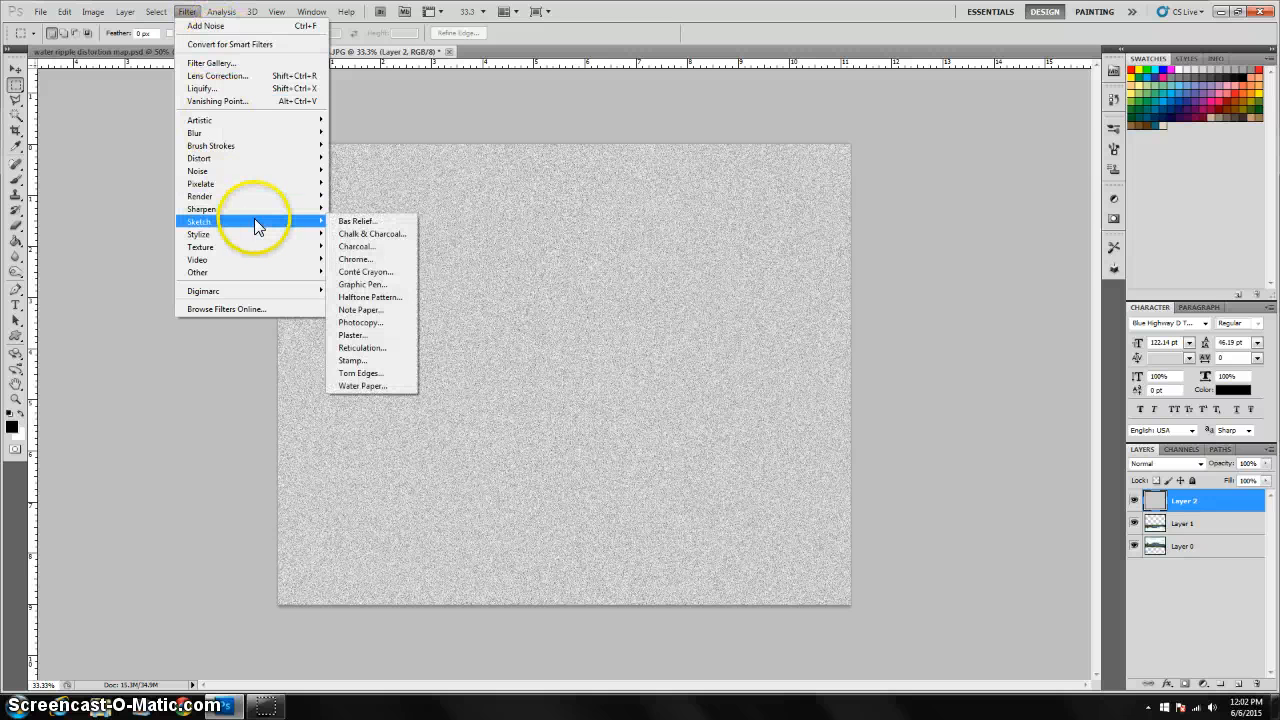
left_click(376, 220)
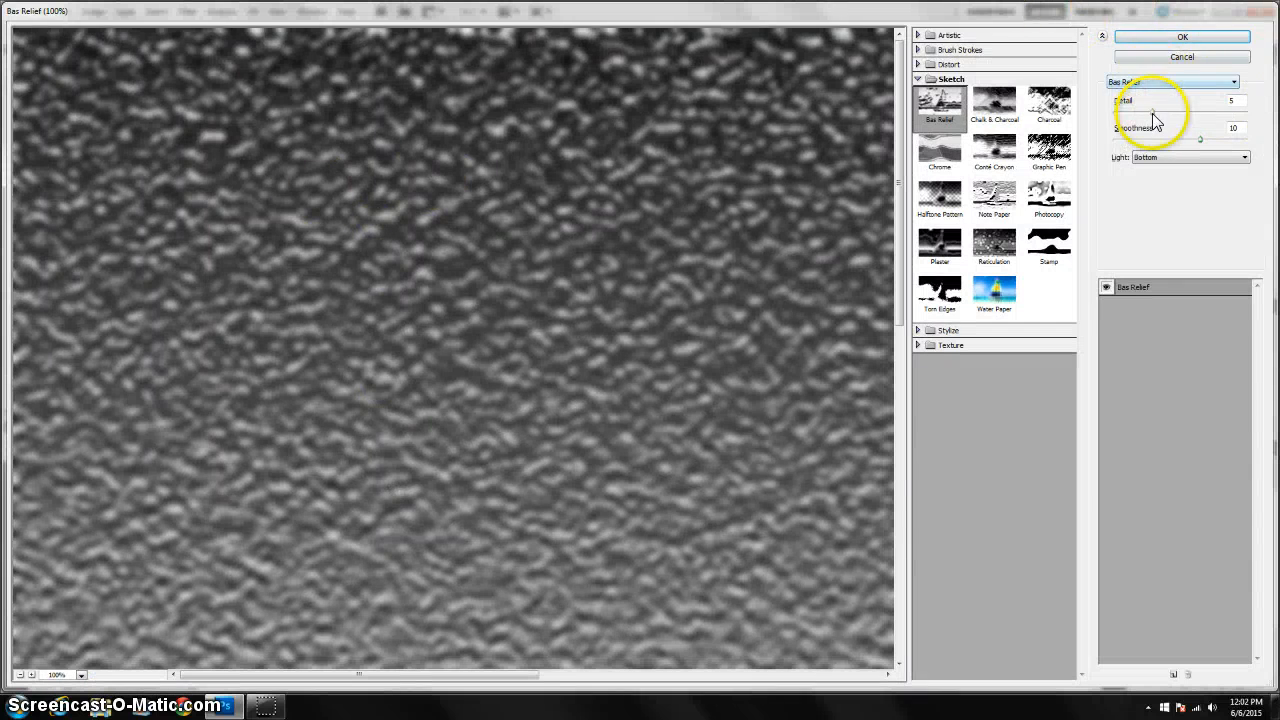
left_click_drag(1153, 113, 1142, 117)
left_click_drag(1165, 117, 1204, 145)
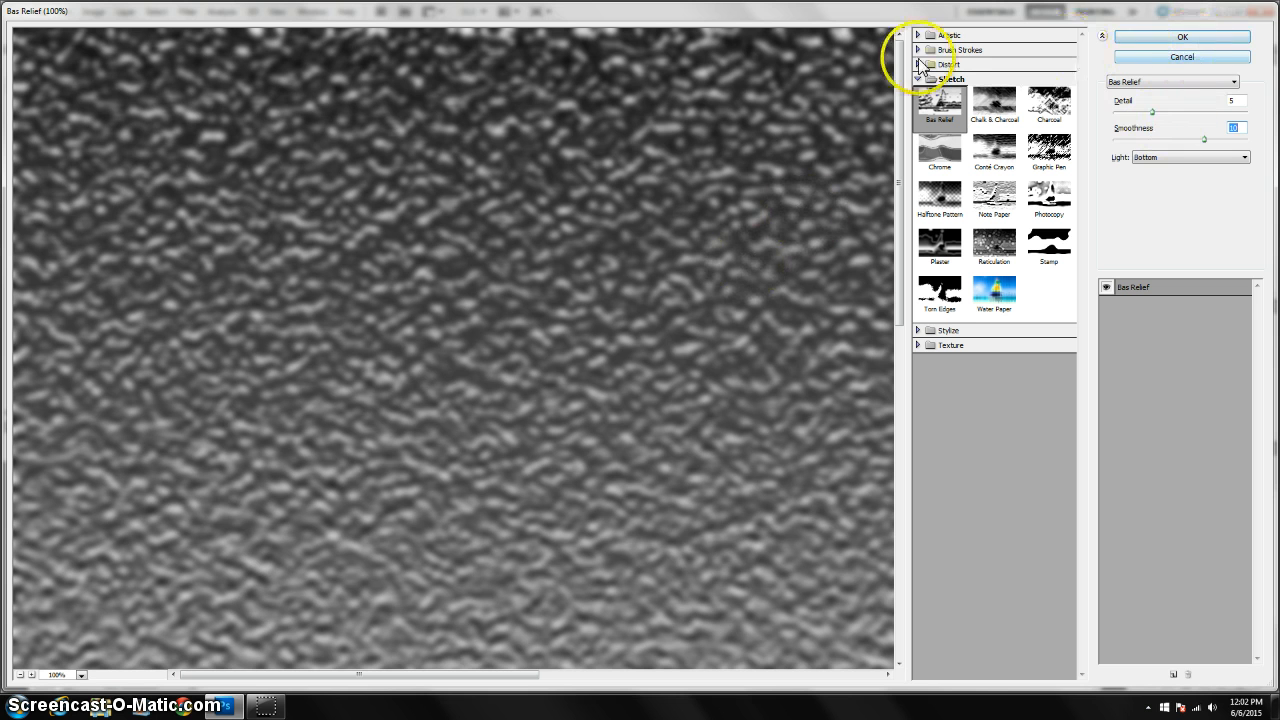
left_click(1163, 40)
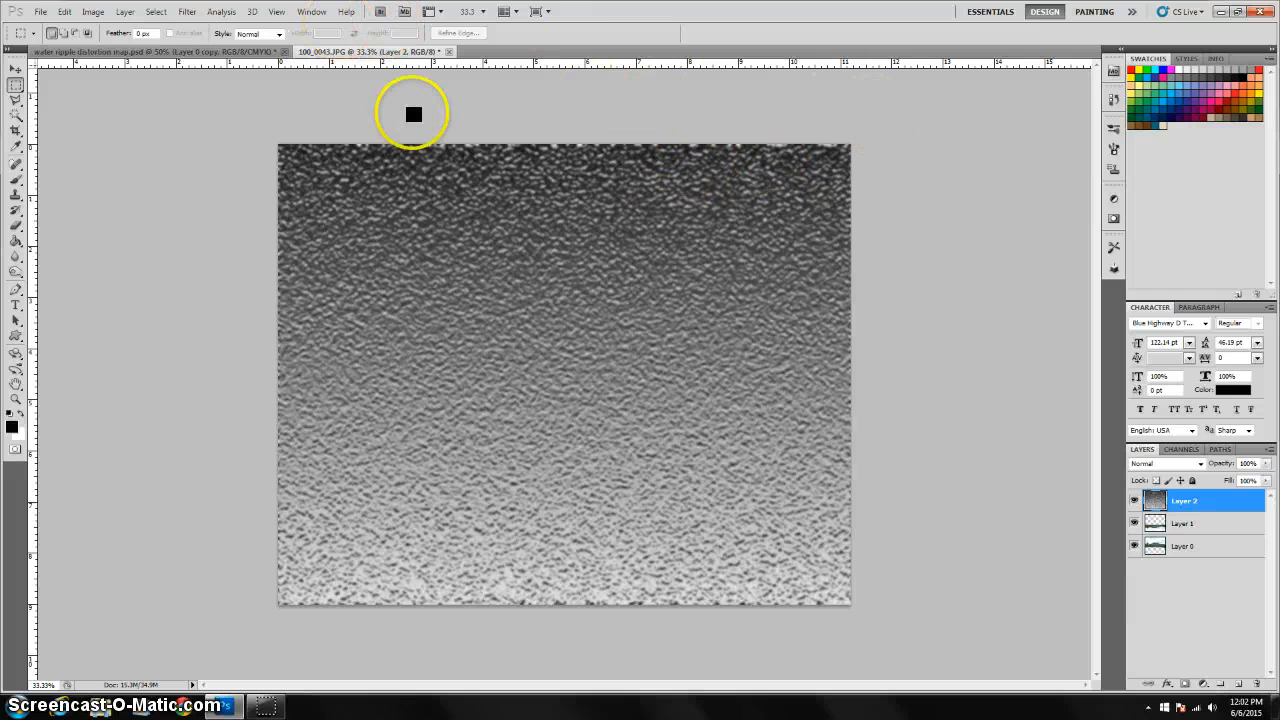
Apply a Motion Blur to the relief texture on Layer 2 with an angle of 0° and a distance of 118 pixels.
left_click(199, 13)
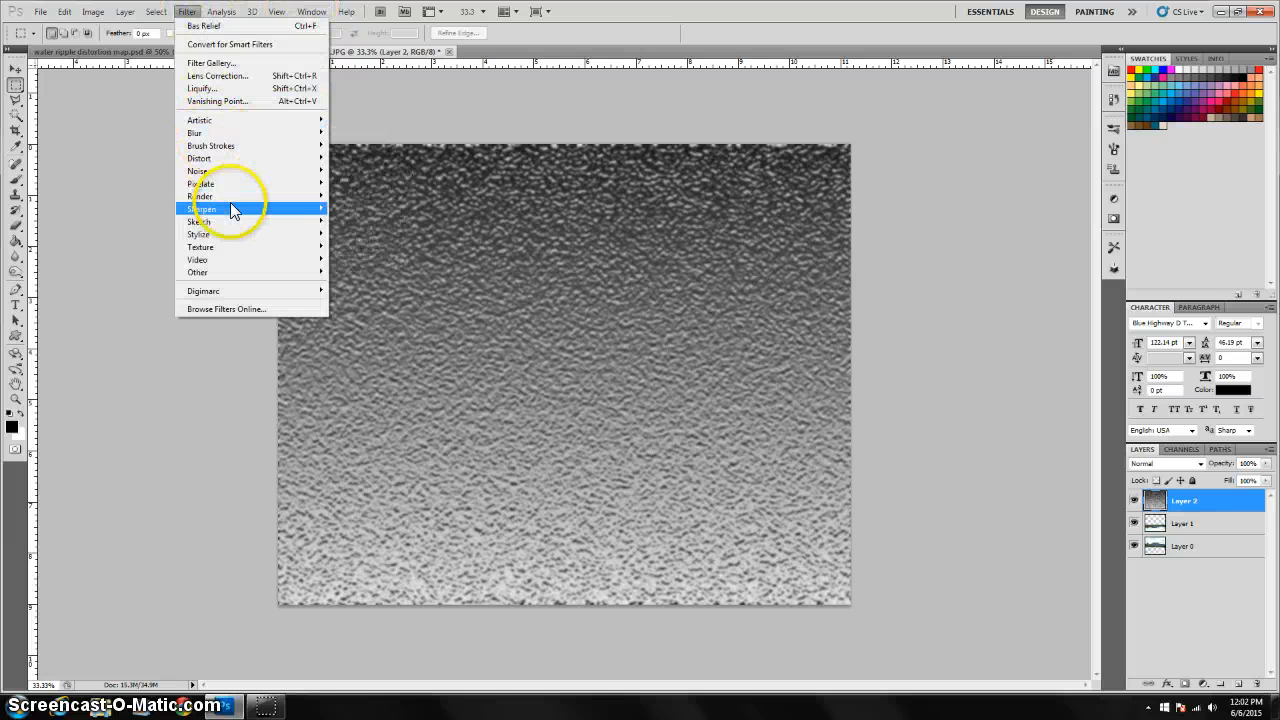
mouse_move(231, 205)
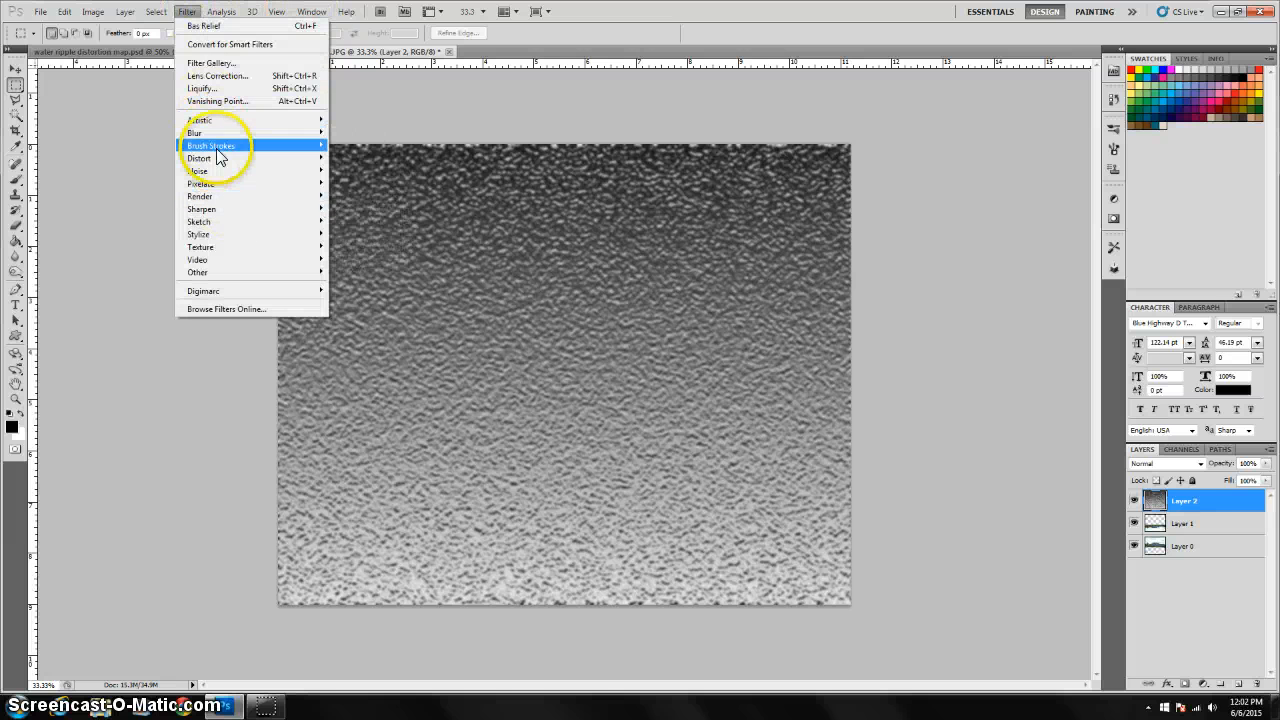
mouse_move(229, 135)
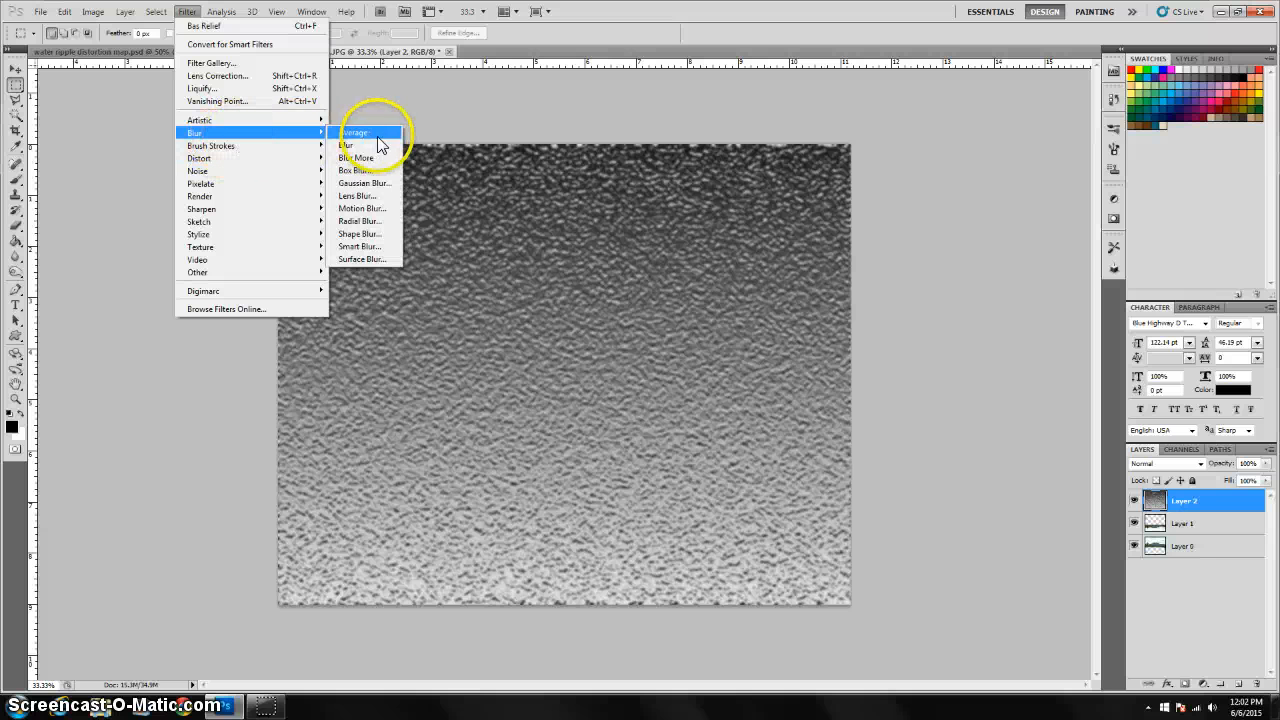
left_click(383, 212)
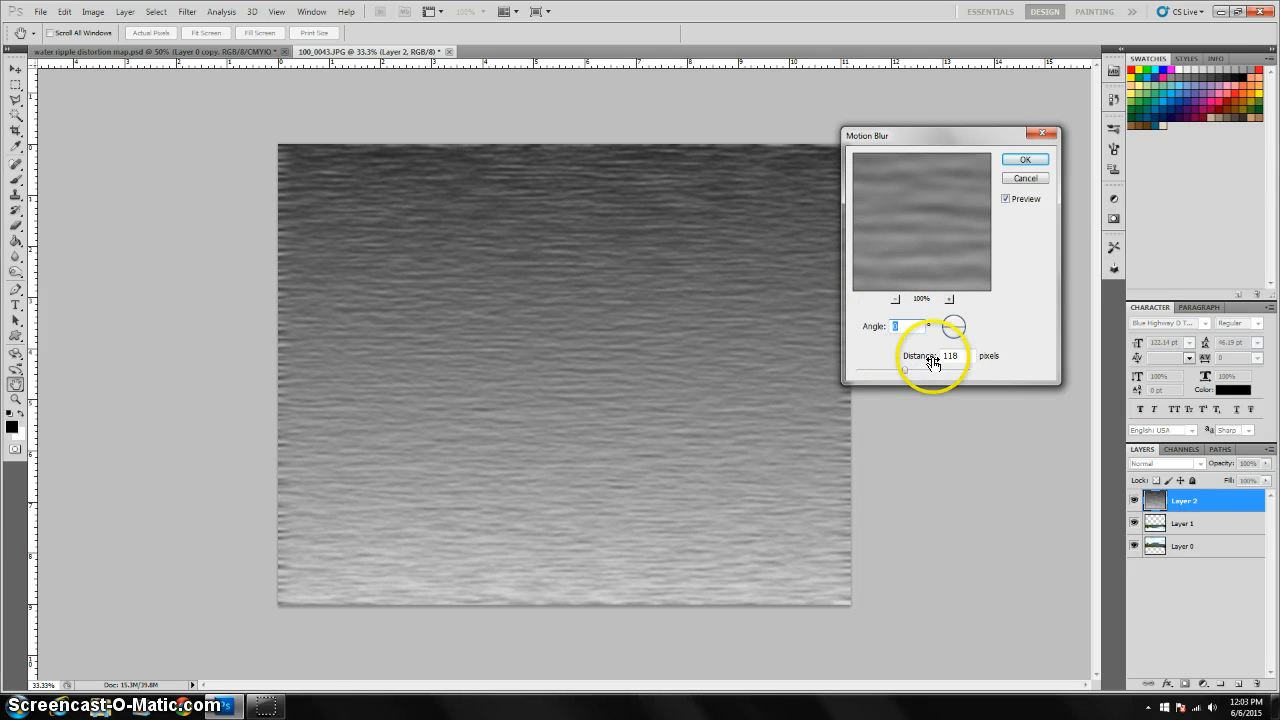
left_click_drag(906, 368, 957, 372)
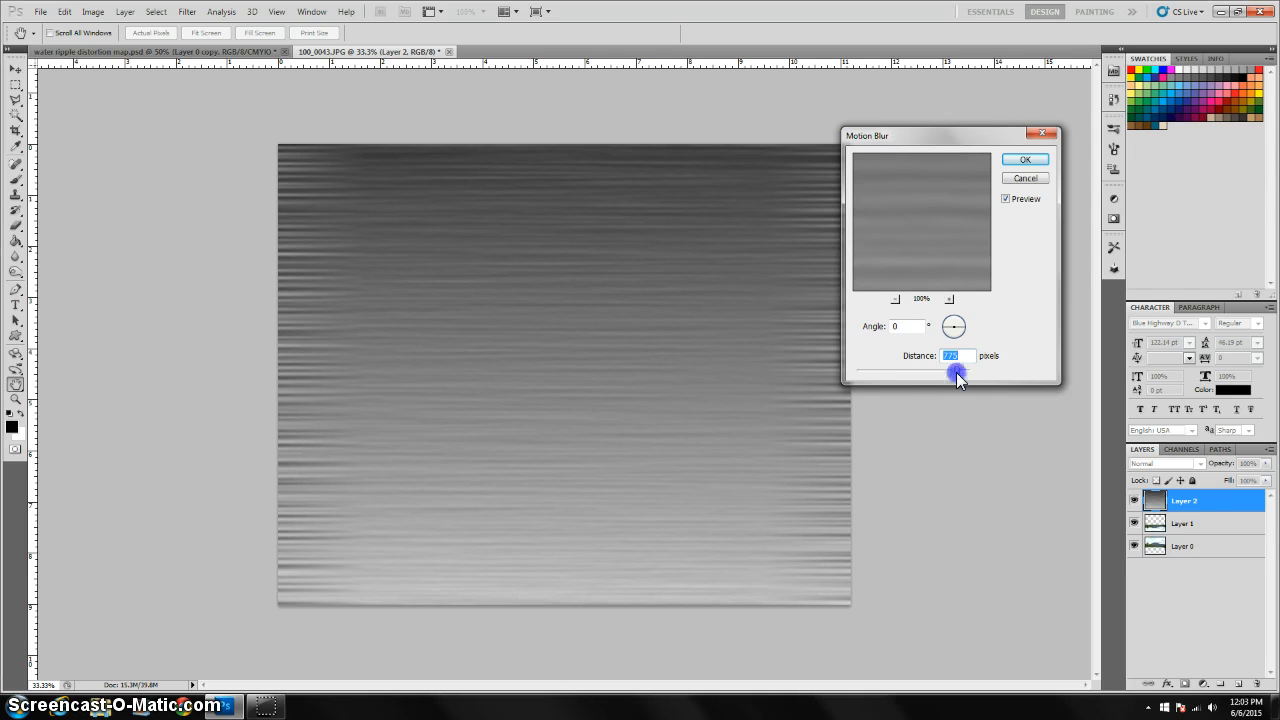
scroll(957, 373, "up", 5)
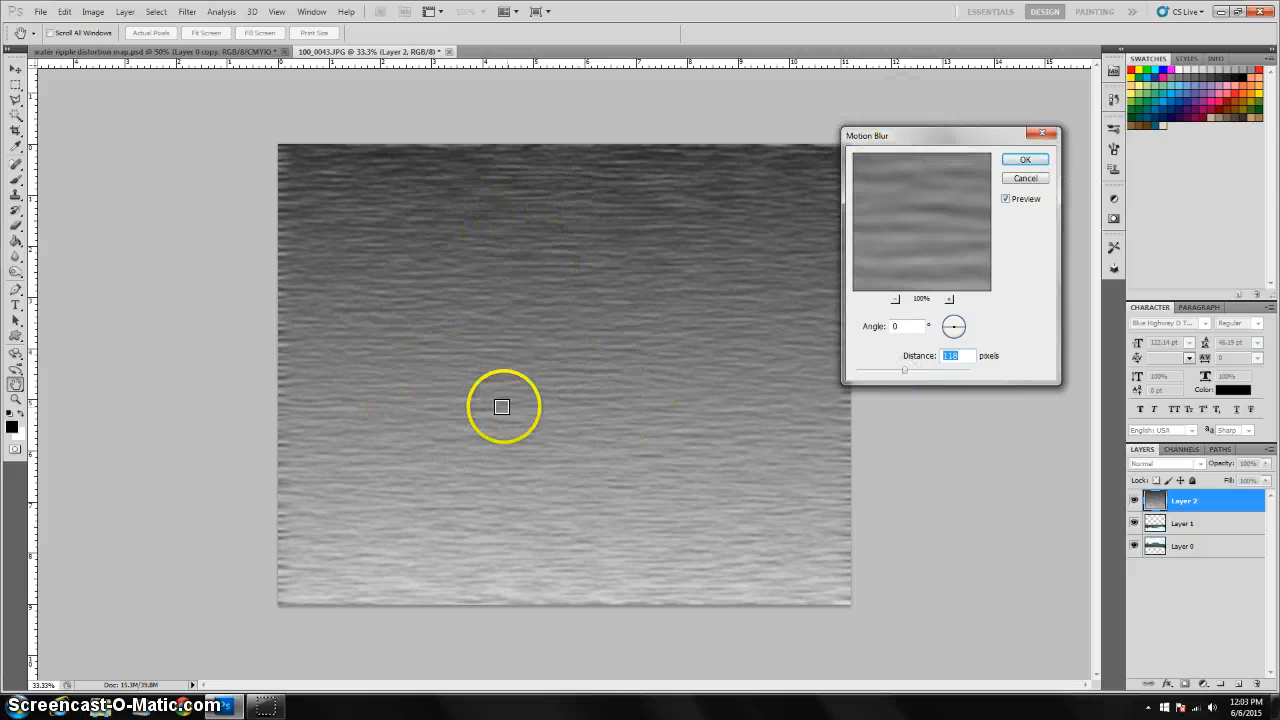
left_click(1025, 160)
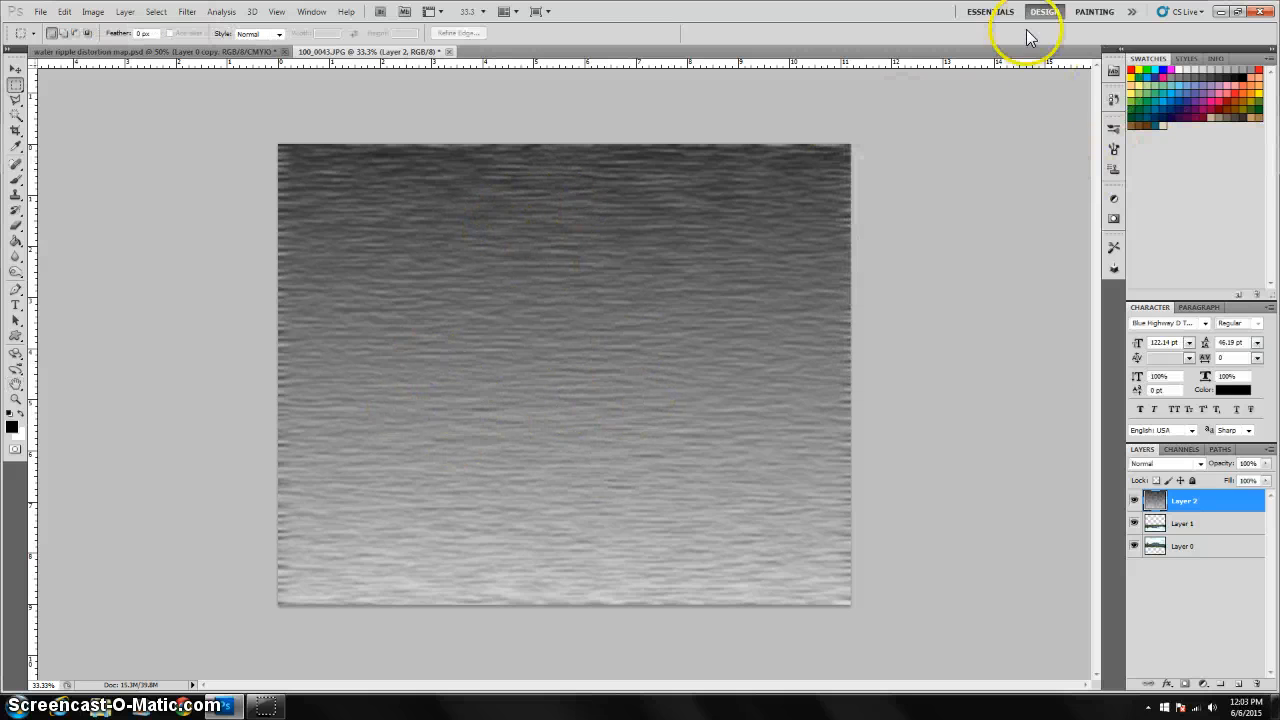
Save the layered document to the Desktop in Photoshop format under the file name aaaaaaaaaa.
left_click(41, 11)
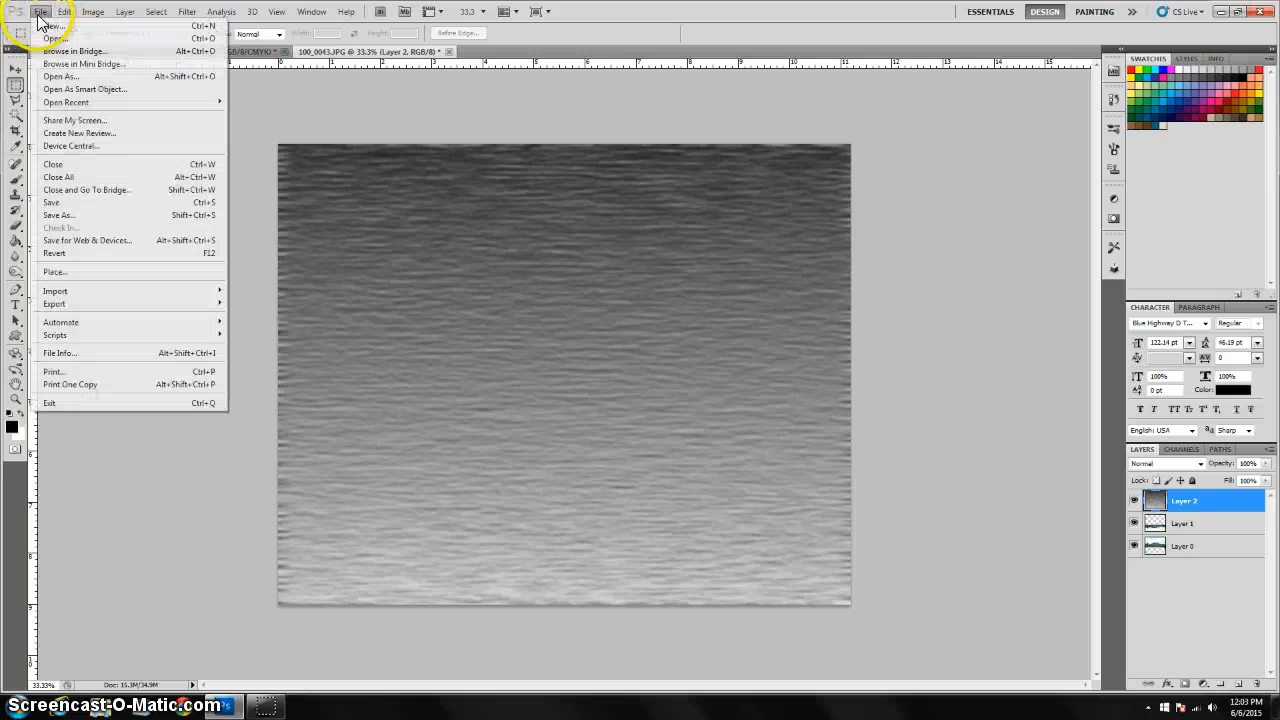
left_click(56, 216)
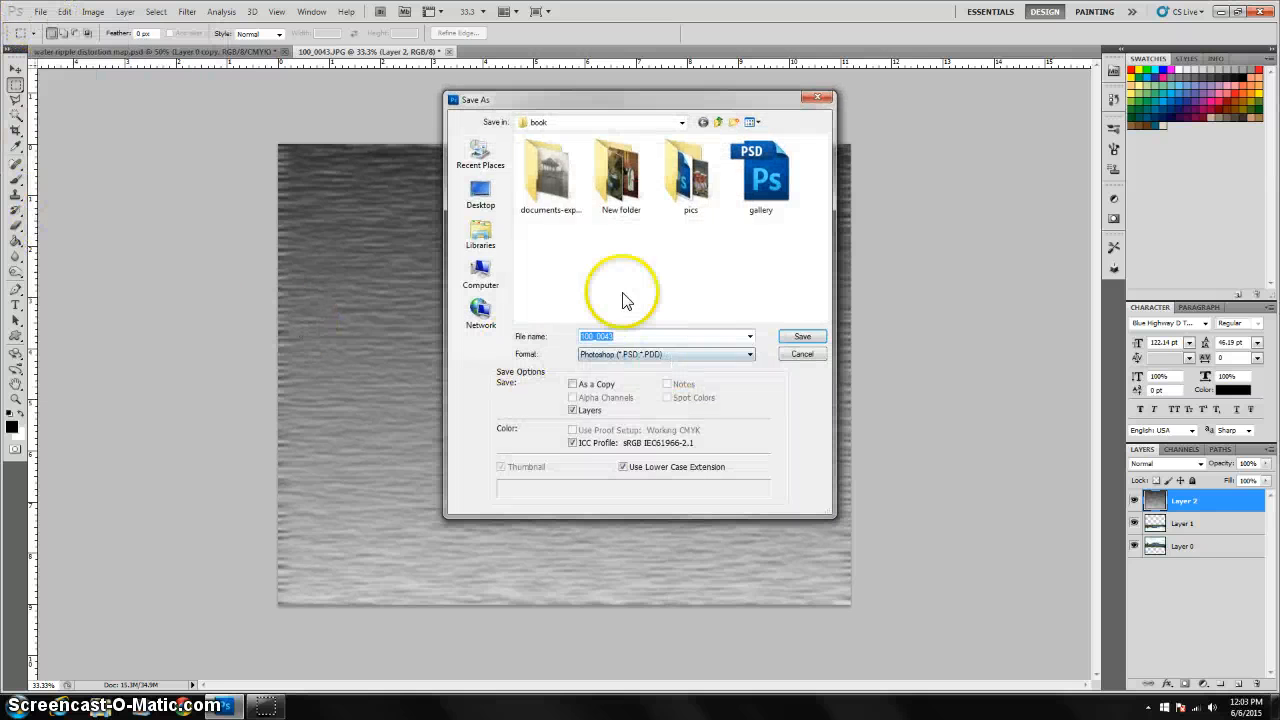
left_click(490, 195)
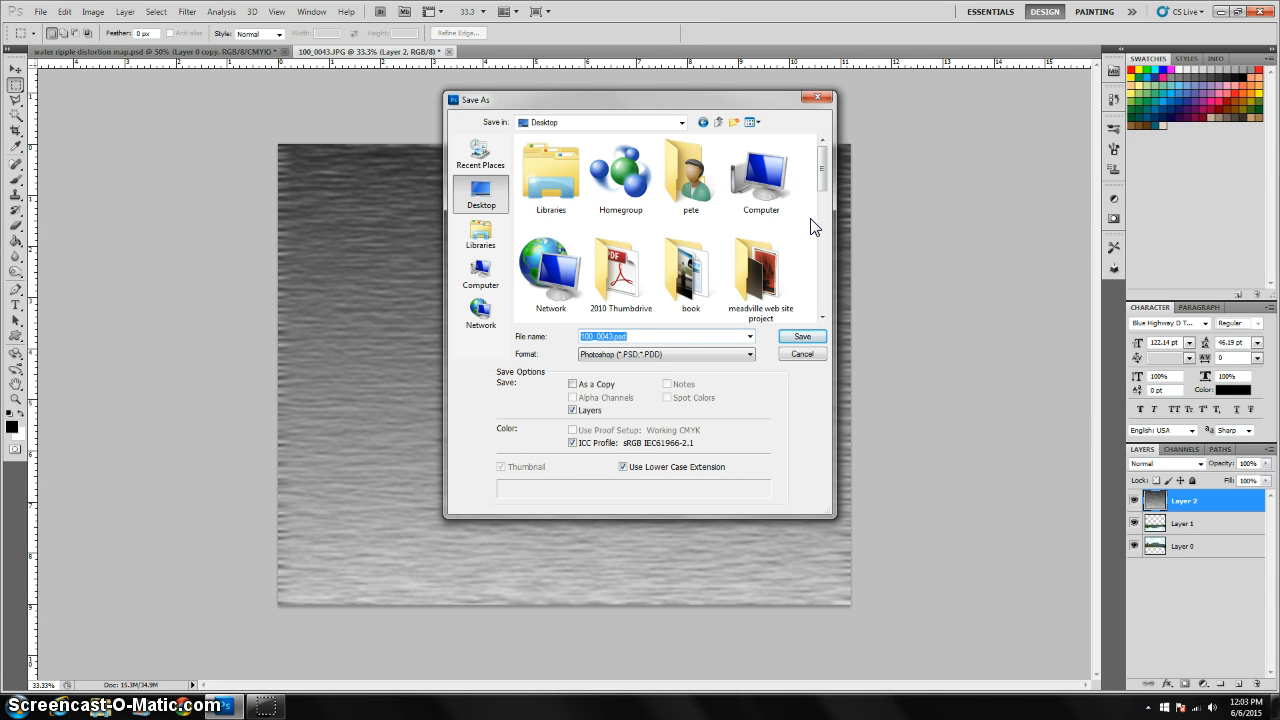
type("aaaaaaaaaa")
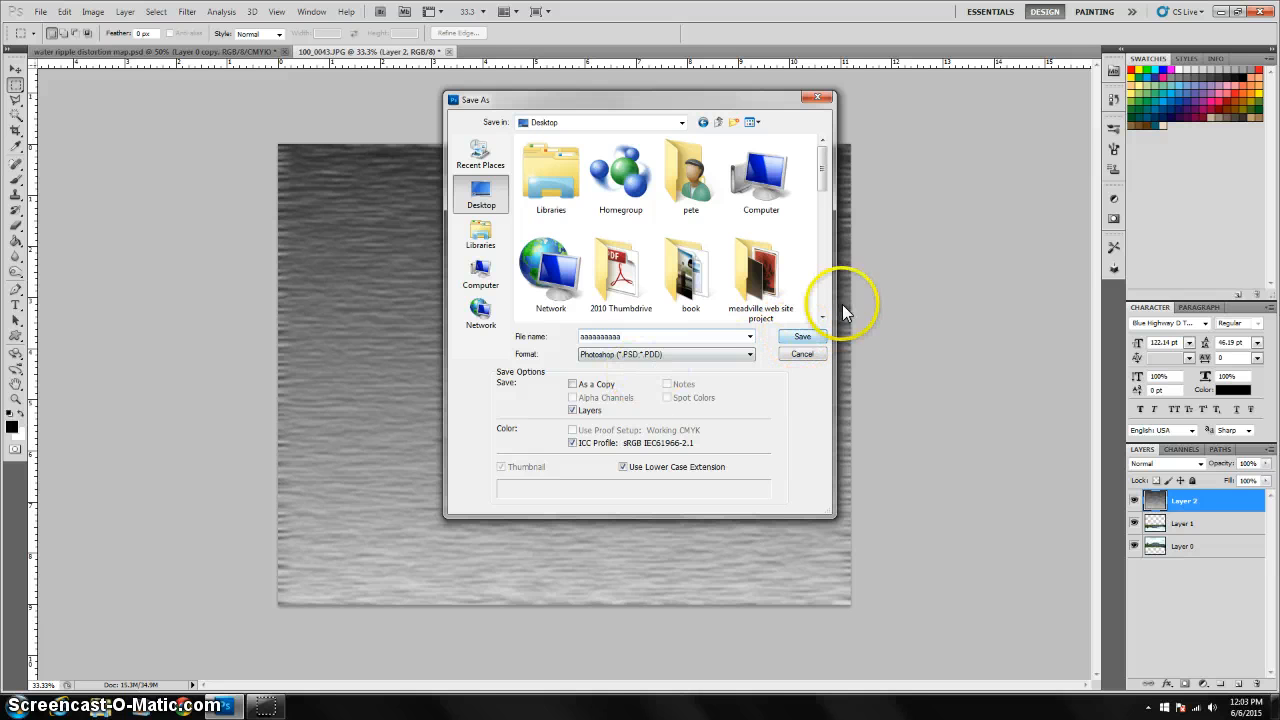
left_click(810, 337)
left_click(790, 225)
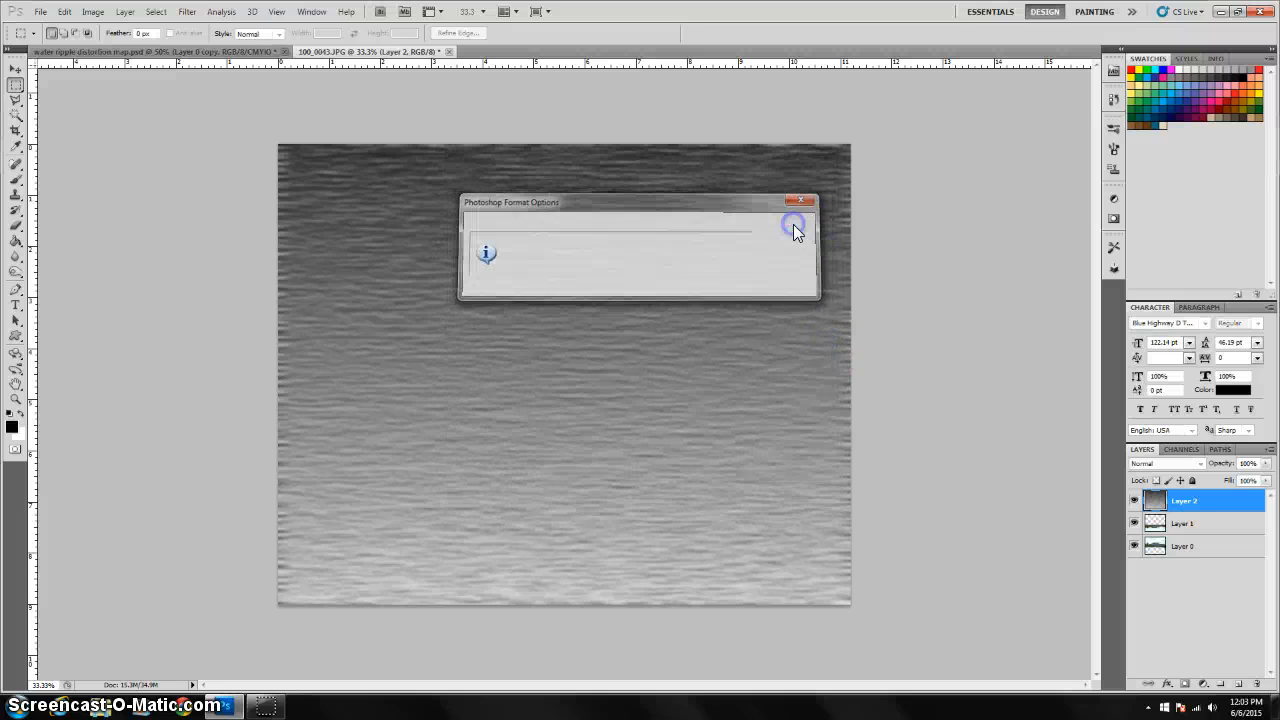
Hide the ripple texture on Layer 2 and make the reflection on Layer 1 the active layer.
left_click(1135, 500)
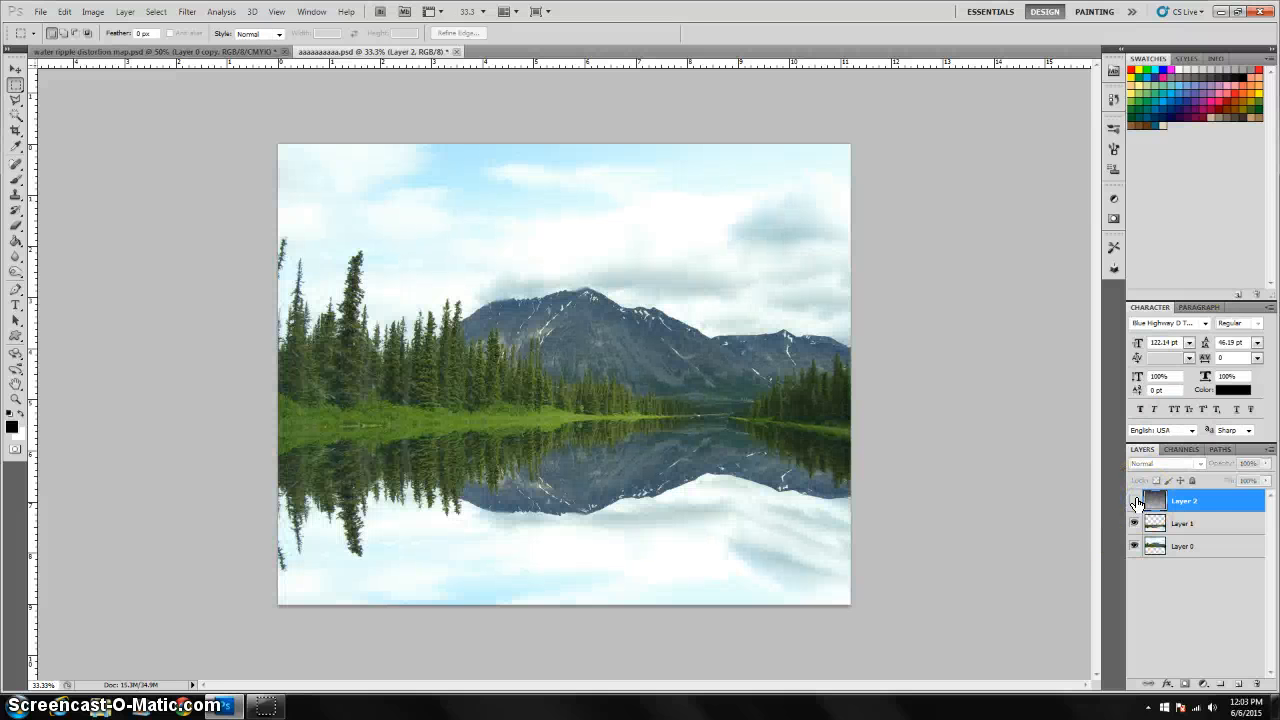
left_click_drag(1148, 500, 1175, 480)
left_click(186, 12)
left_click(193, 16)
left_click(1240, 525)
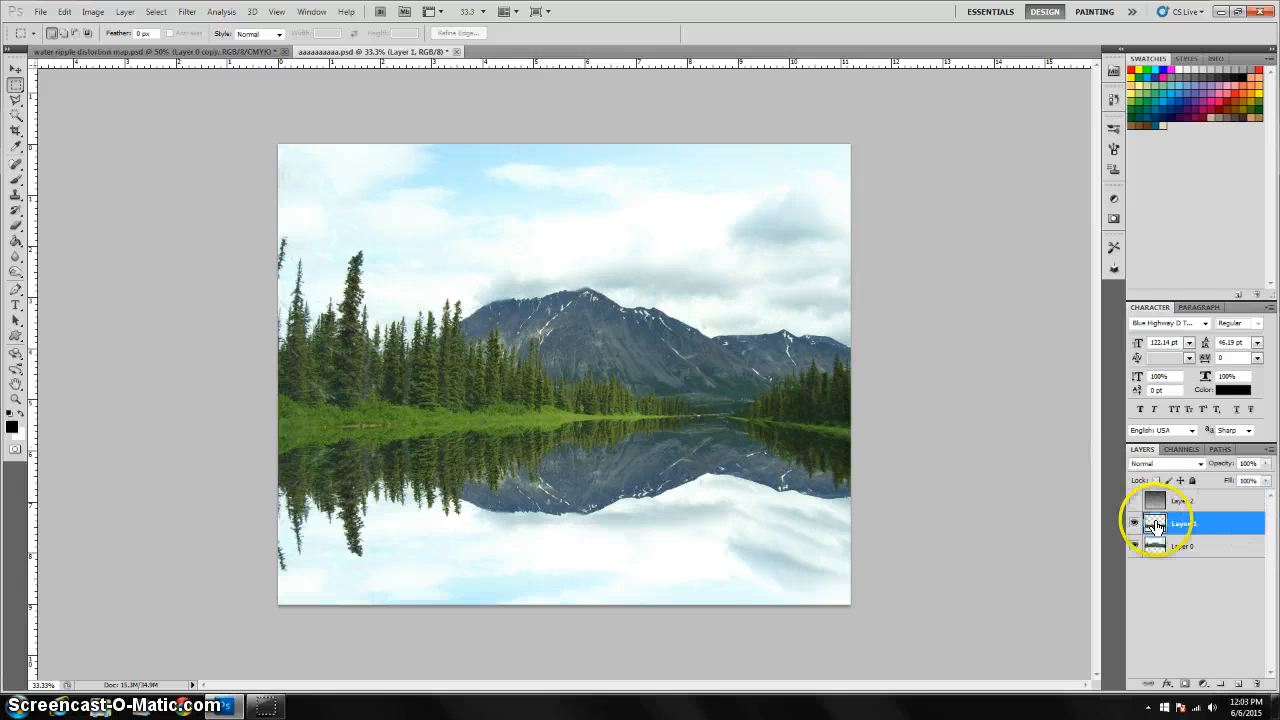
left_click(1133, 523)
left_click(1133, 523)
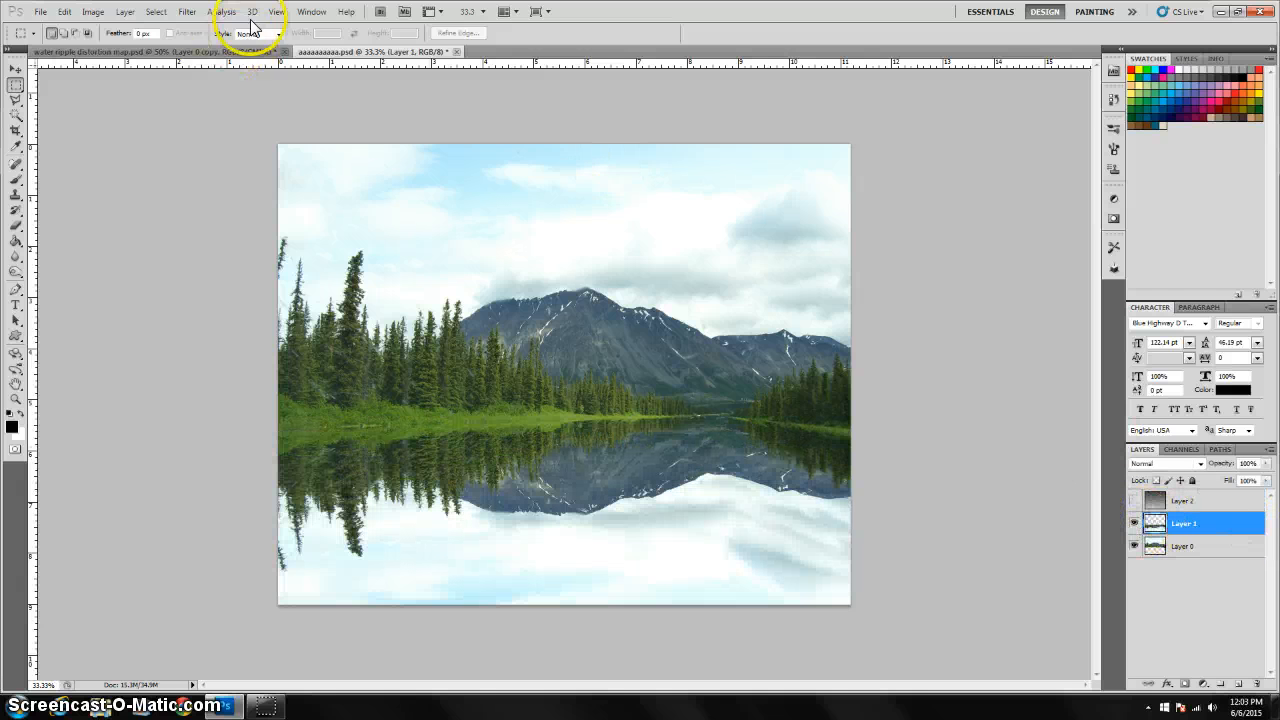
Apply the Glass distort filter to Layer 1 with the Desktop file aaaaaaaaaa loaded as texture, Distortion 17 and Smoothness 8.
left_click(190, 13)
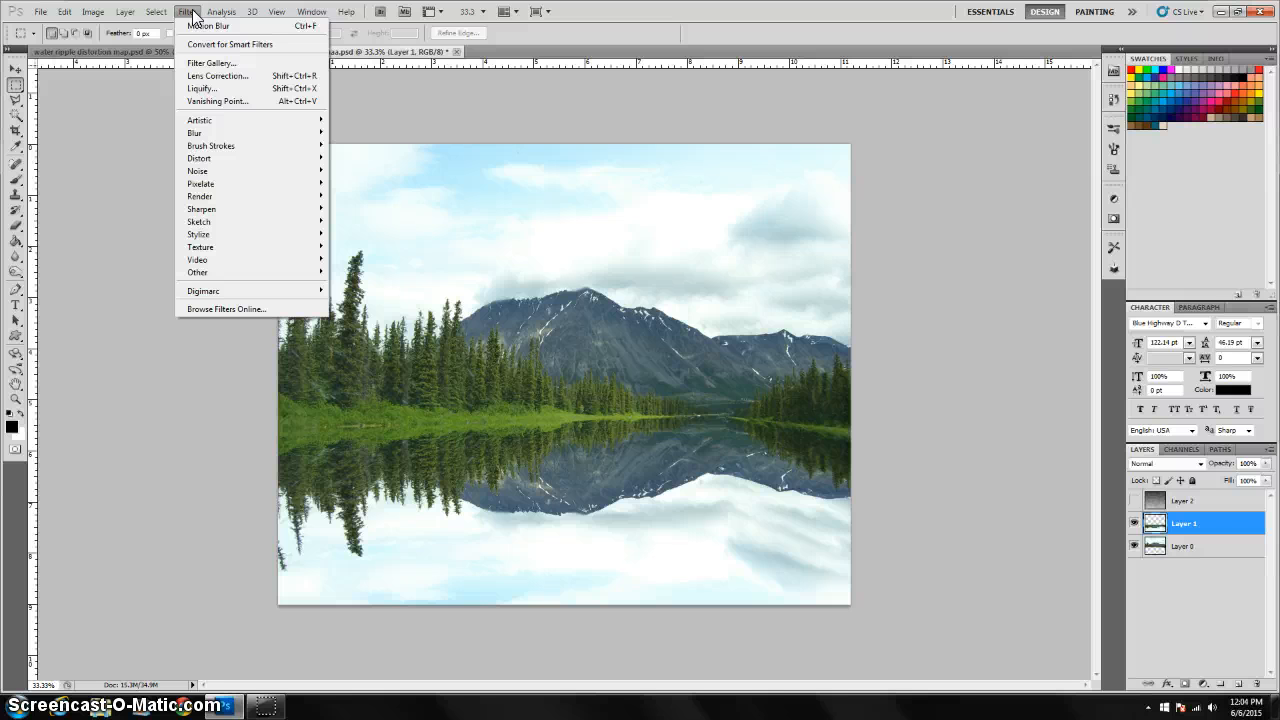
mouse_move(240, 160)
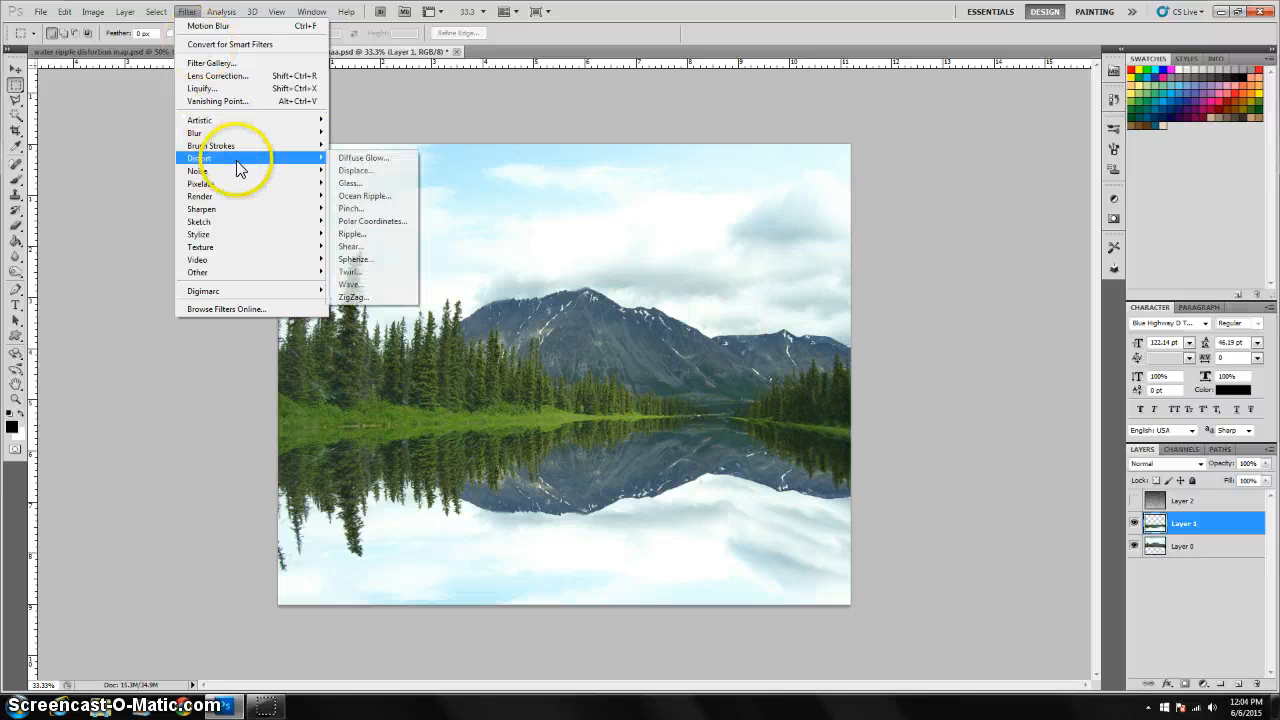
left_click(370, 185)
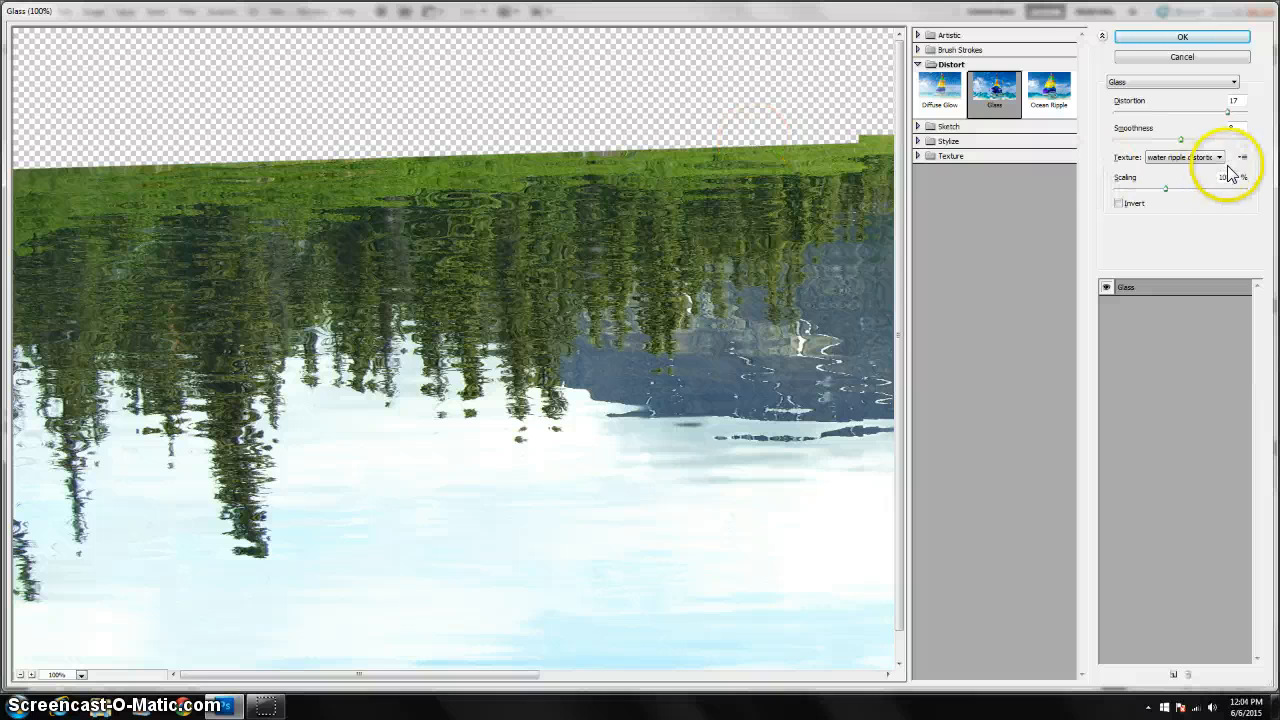
left_click(1222, 160)
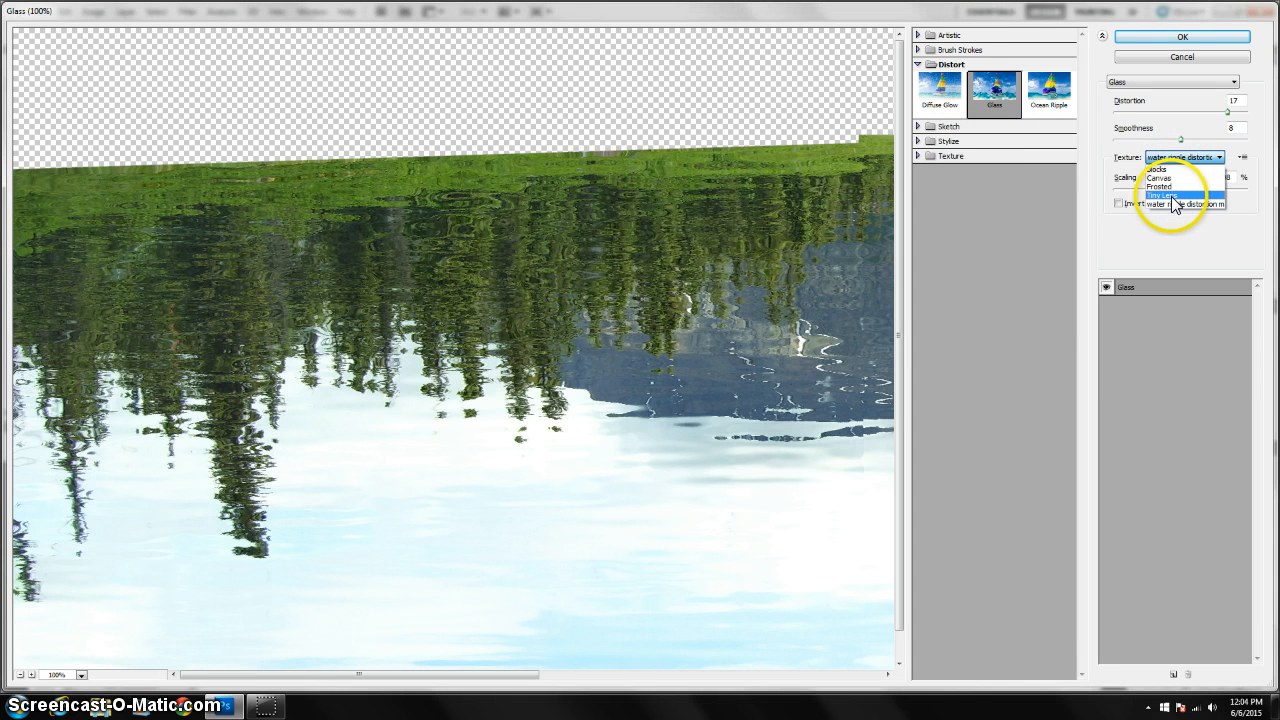
left_click(1240, 162)
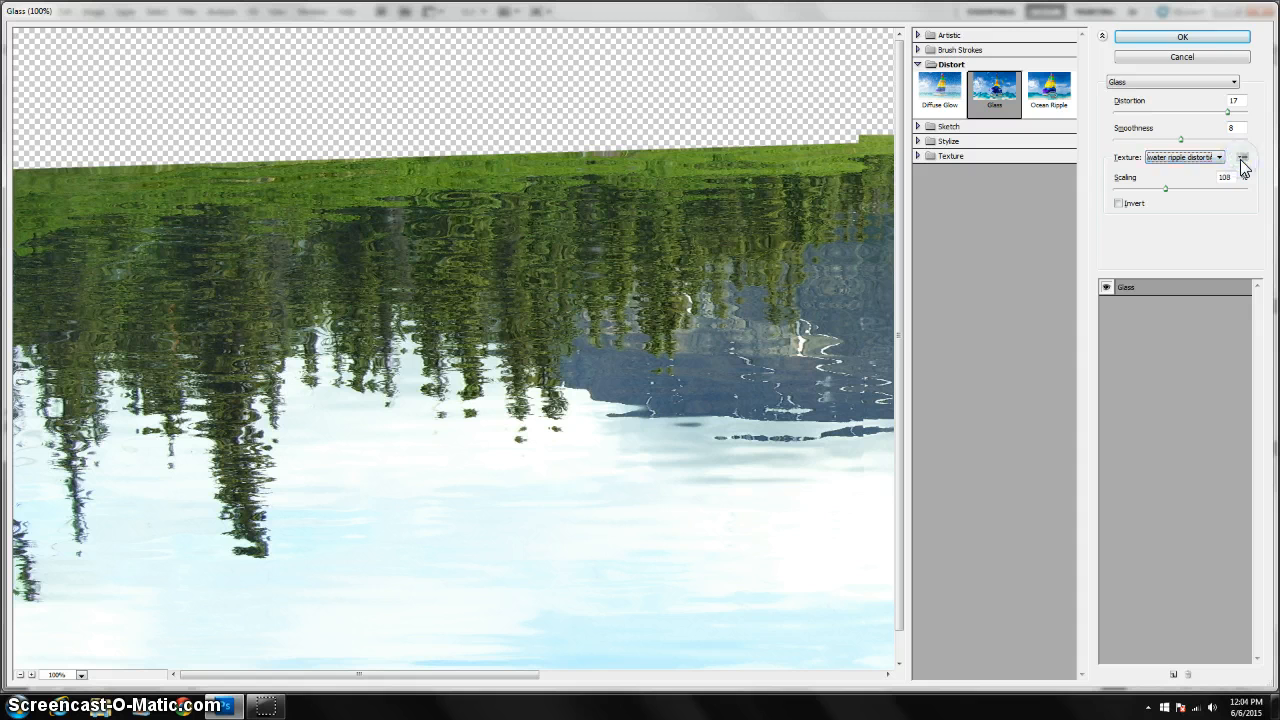
left_click(1232, 171)
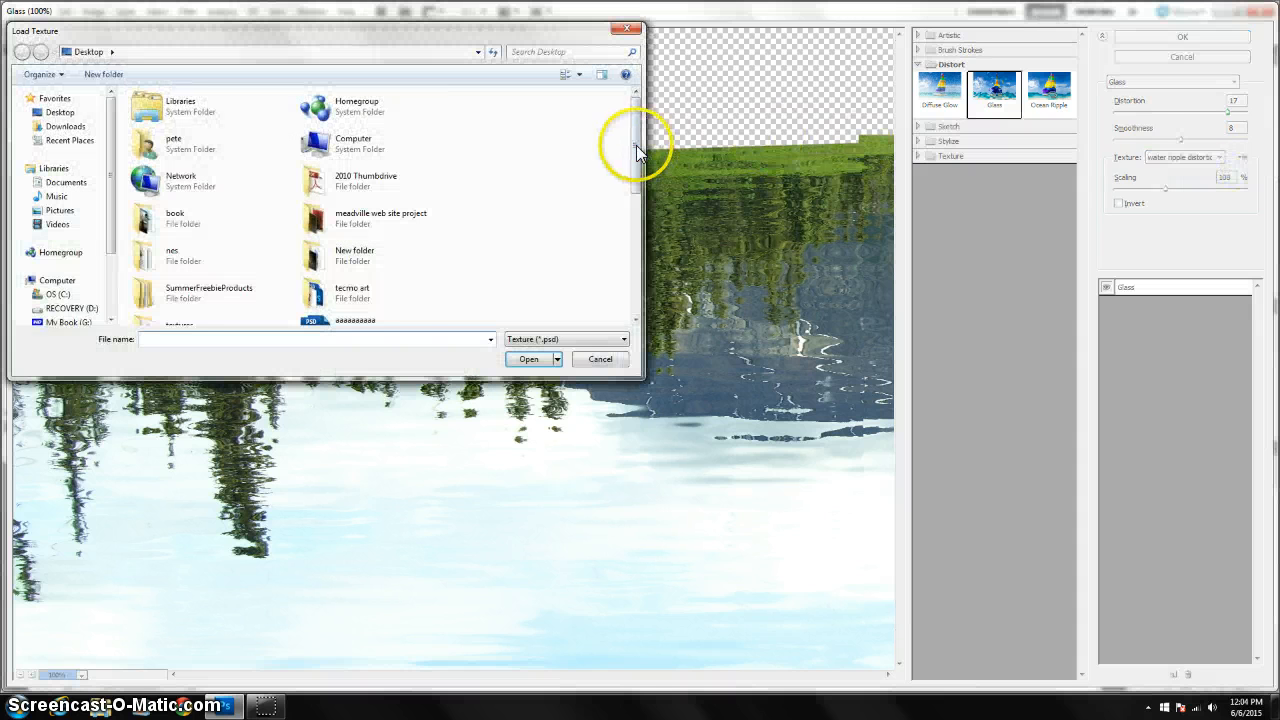
left_click_drag(636, 145, 634, 193)
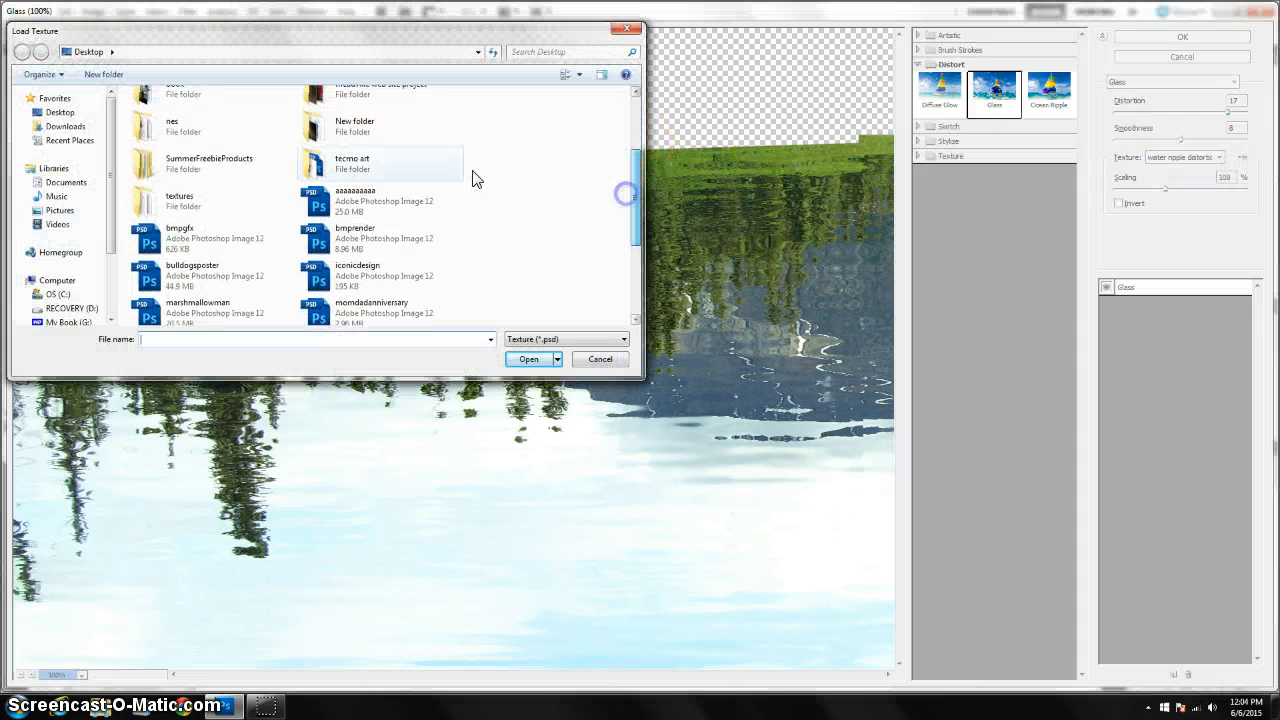
double_click(328, 198)
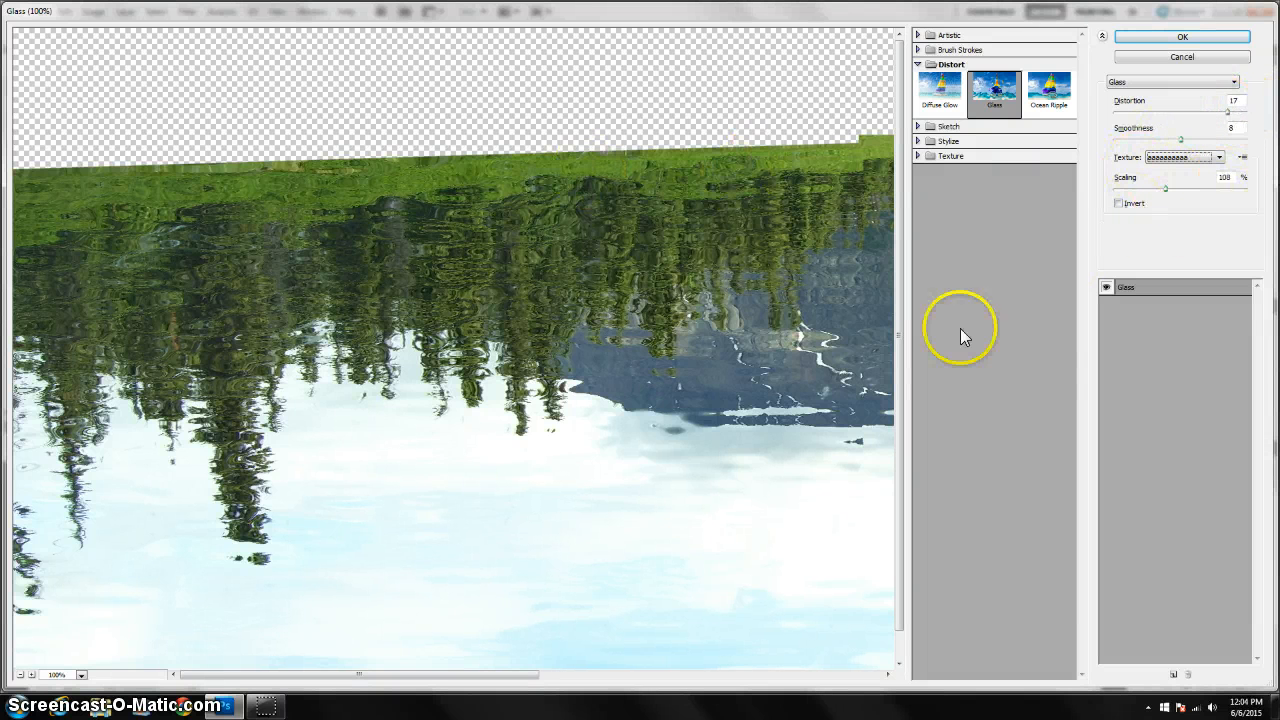
left_click(385, 680)
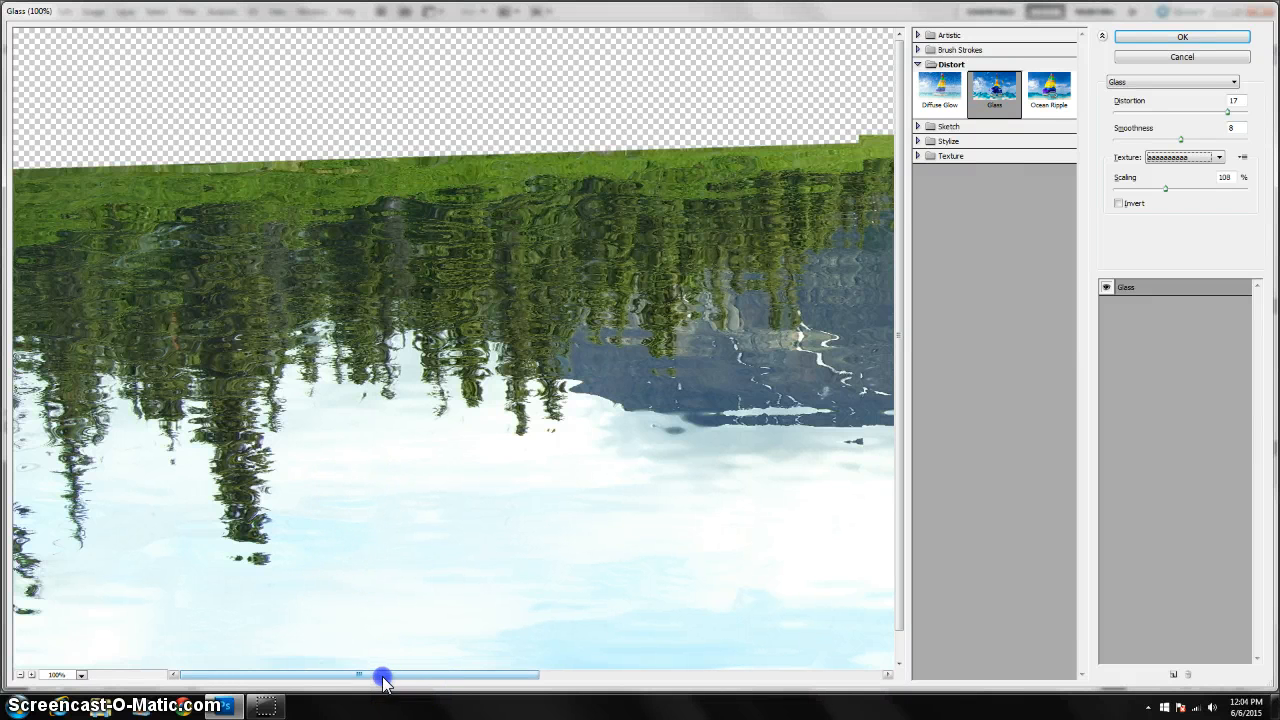
left_click(902, 355)
left_click_drag(902, 355, 897, 414)
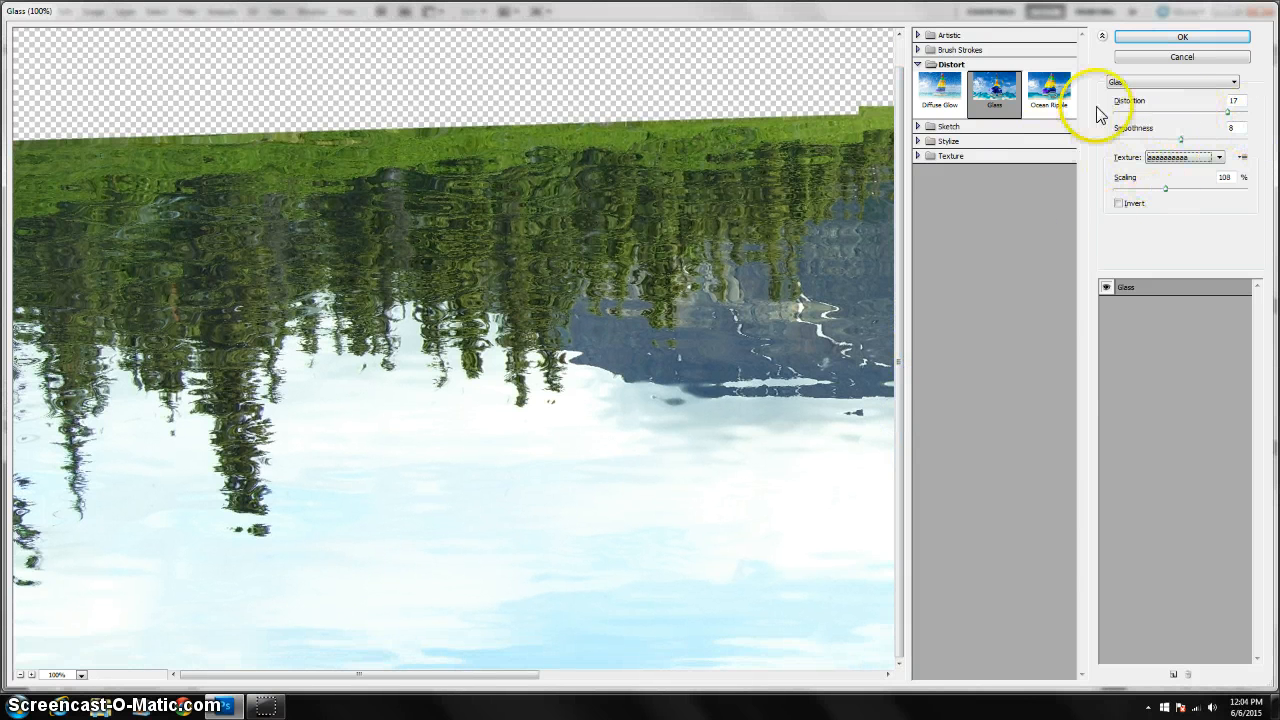
left_click(1204, 40)
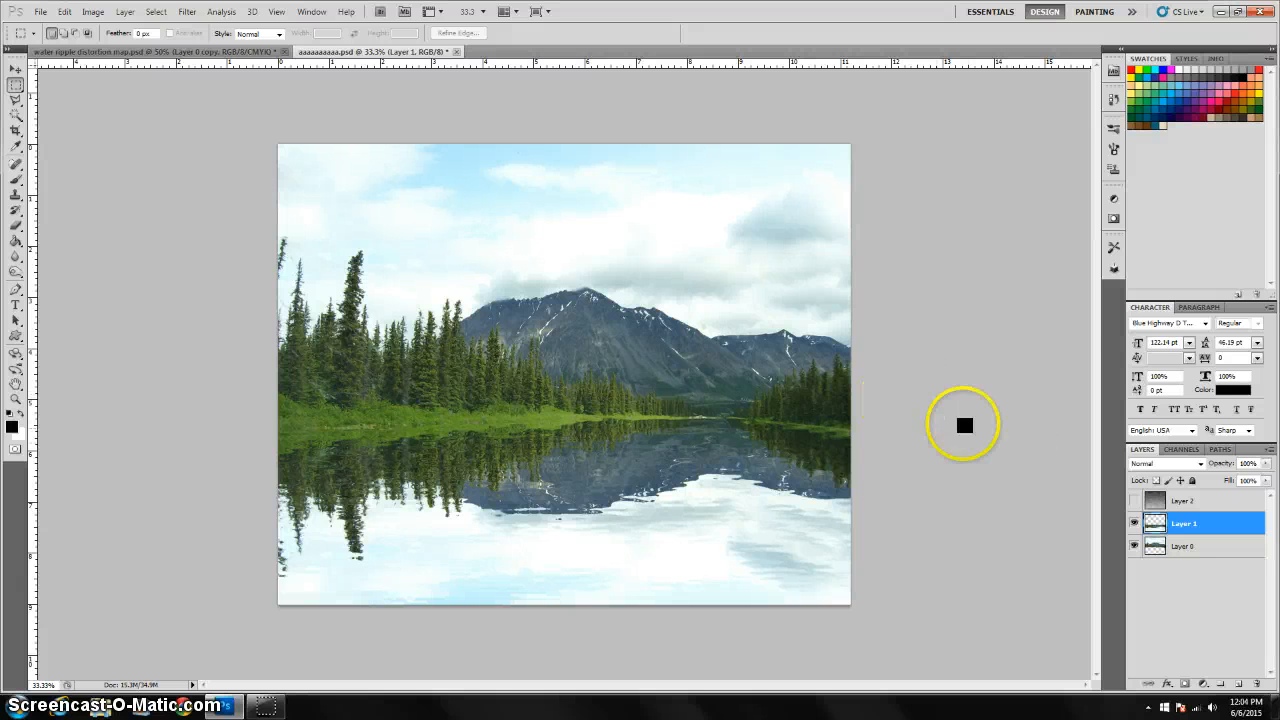
Add a Gradient Overlay to Layer 1 using the Black To Transparent preset, reversed to darken the water along the shoreline.
double_click(1156, 527)
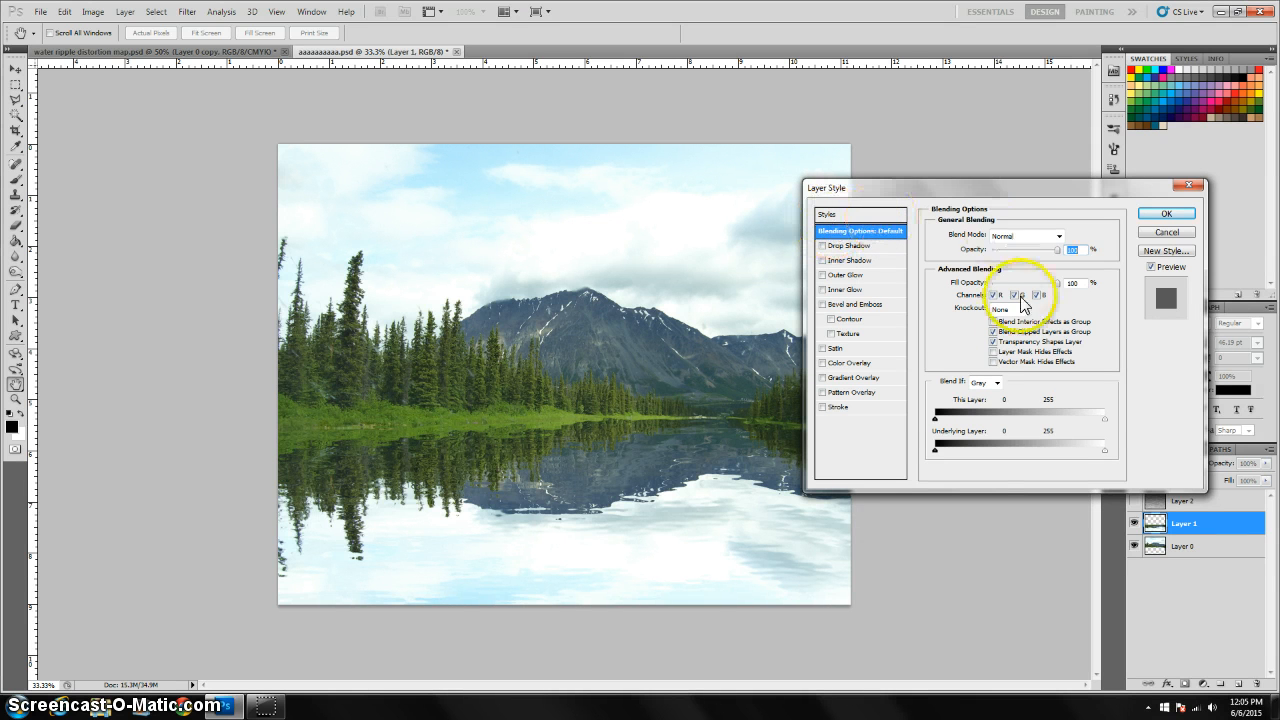
left_click(857, 378)
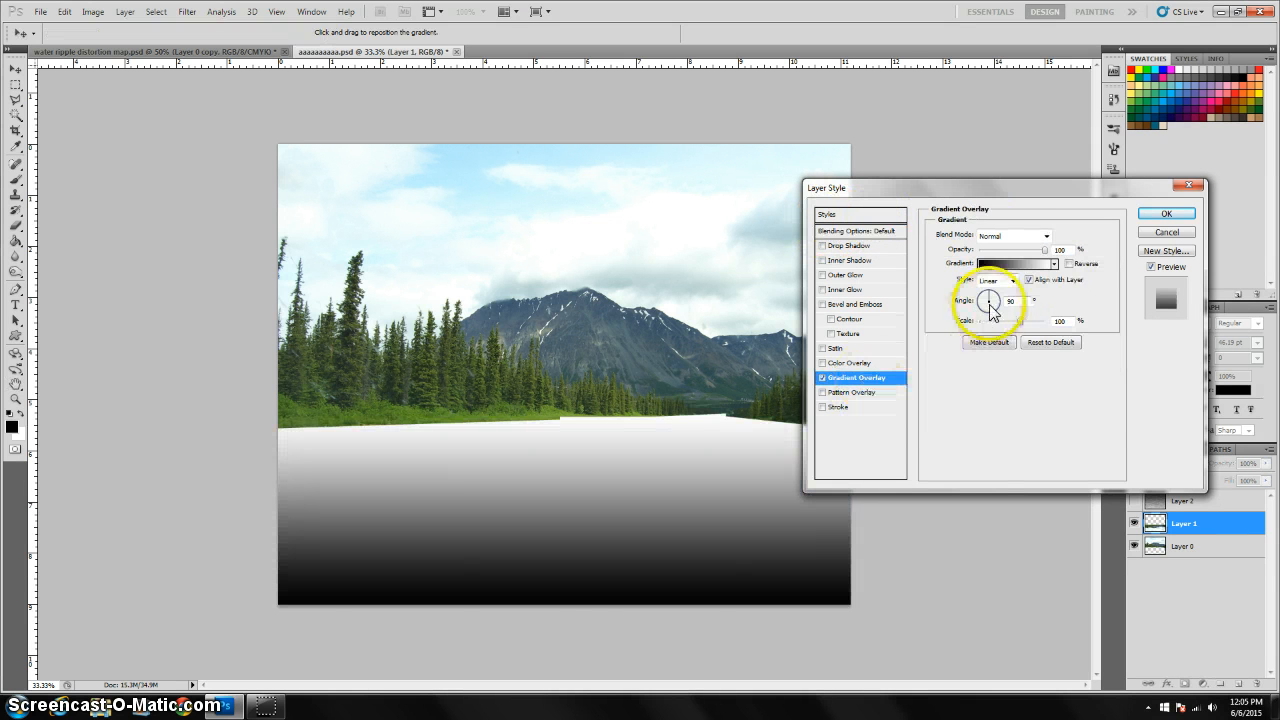
left_click(1014, 264)
left_click(800, 157)
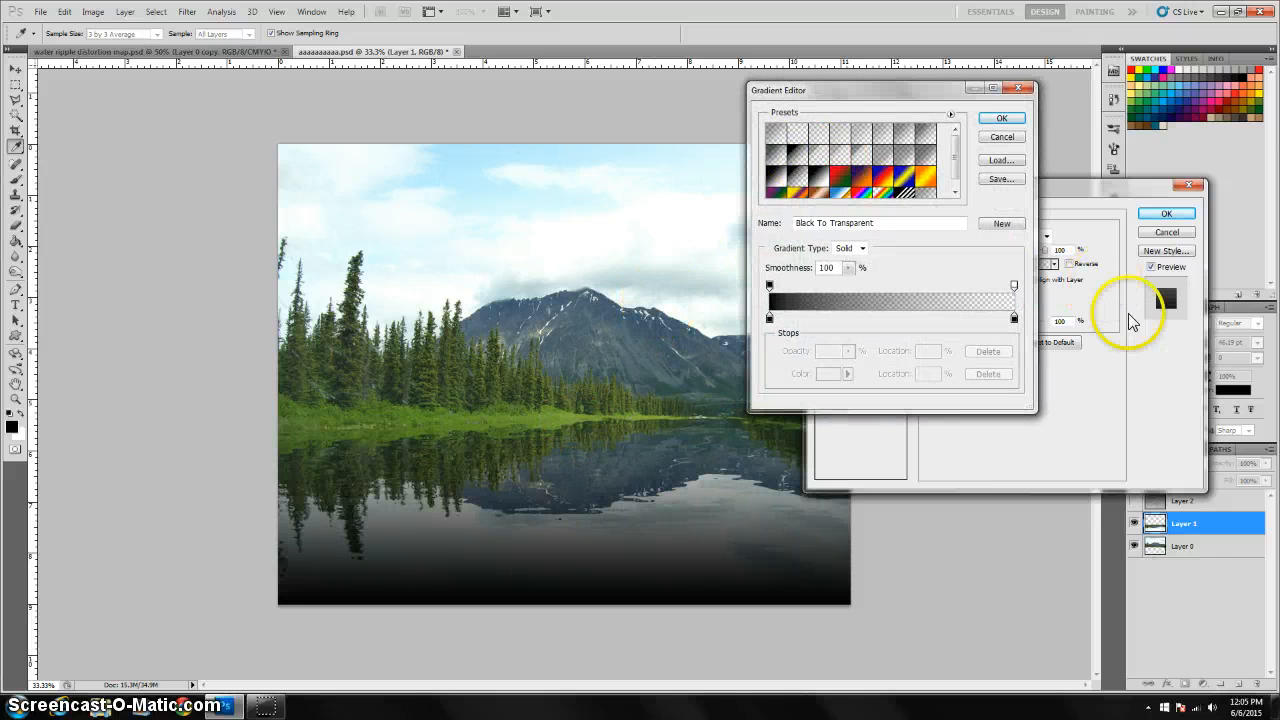
left_click(1003, 119)
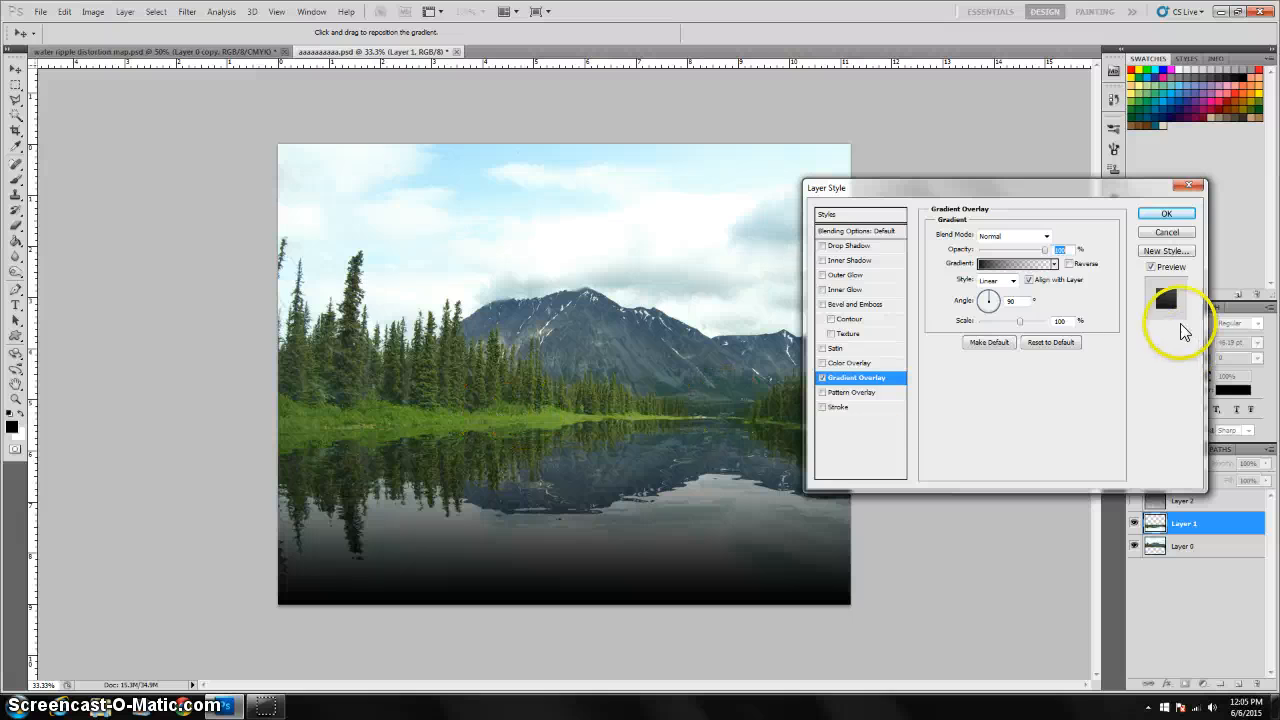
left_click(1068, 265)
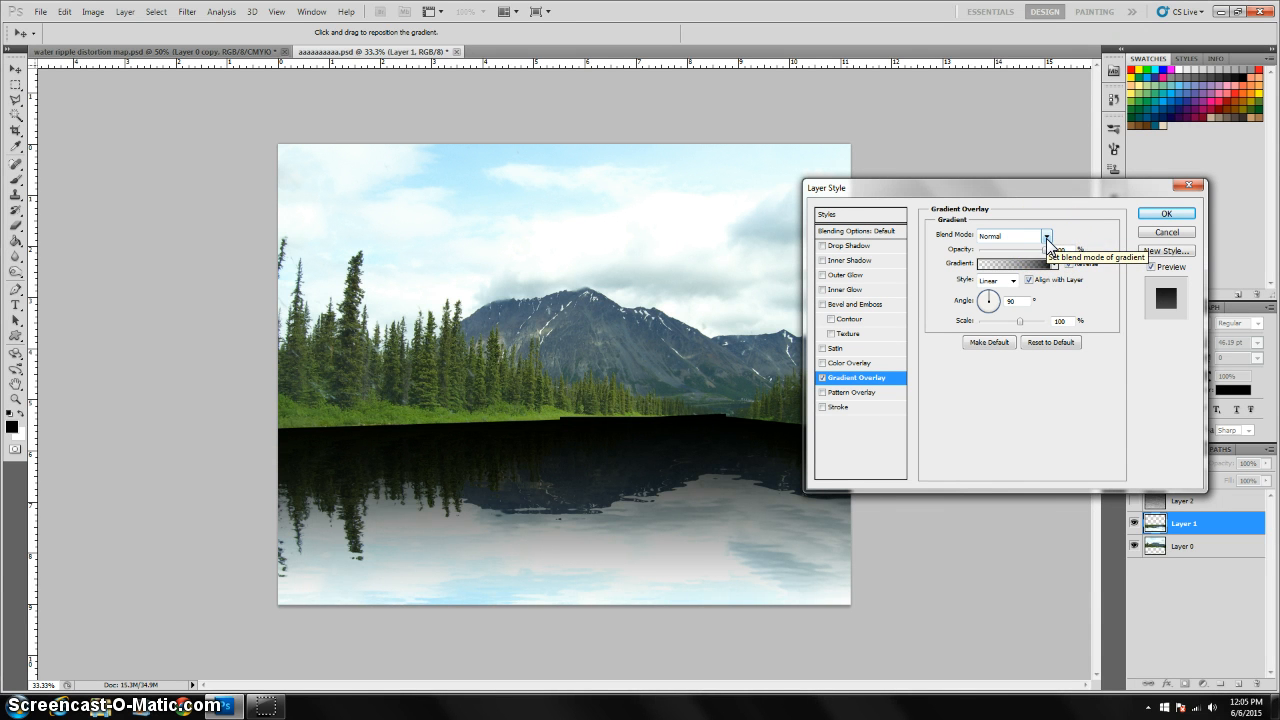
Set the gradient overlay's blend mode to Soft Light and its opacity to about 62%.
left_click(1047, 238)
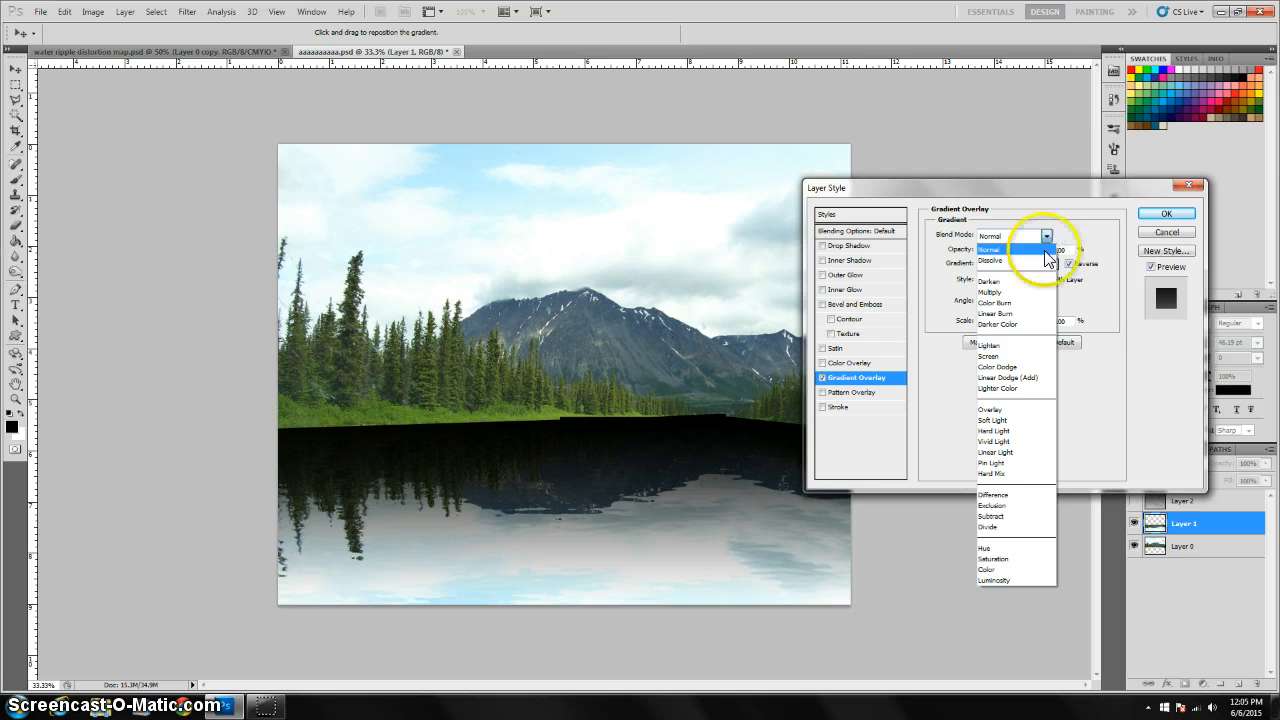
left_click(1020, 421)
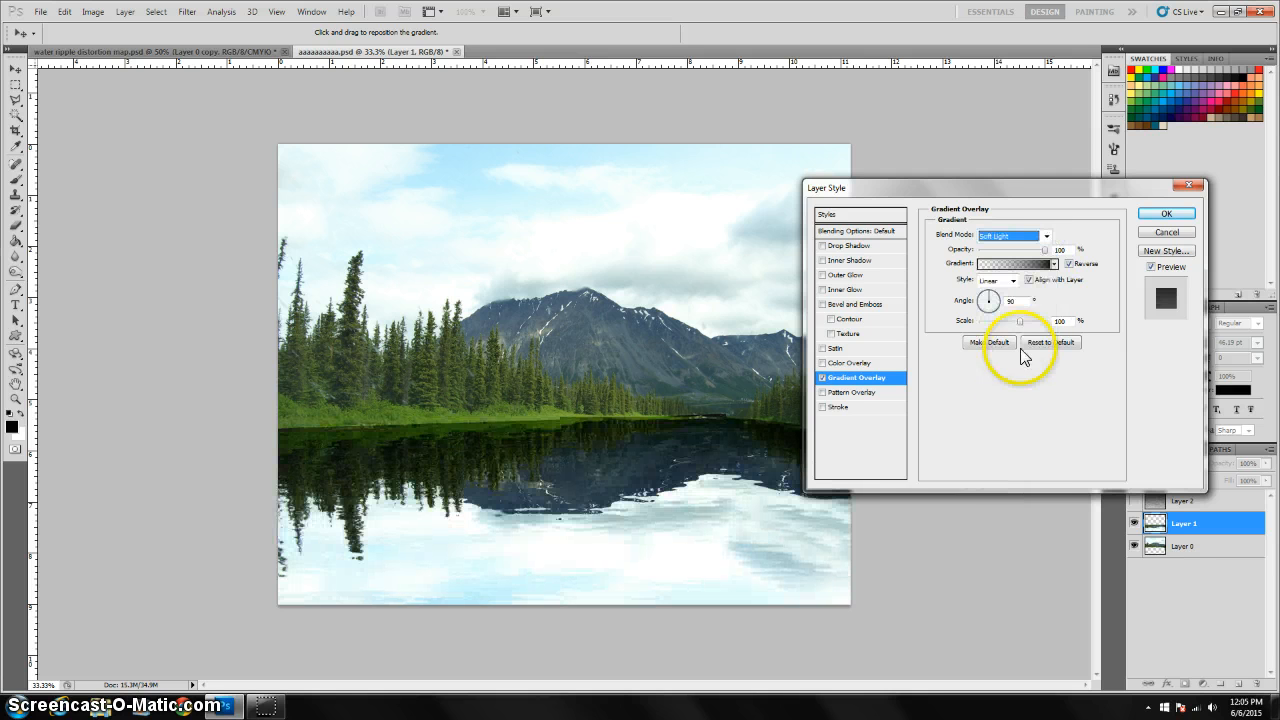
left_click(1047, 251)
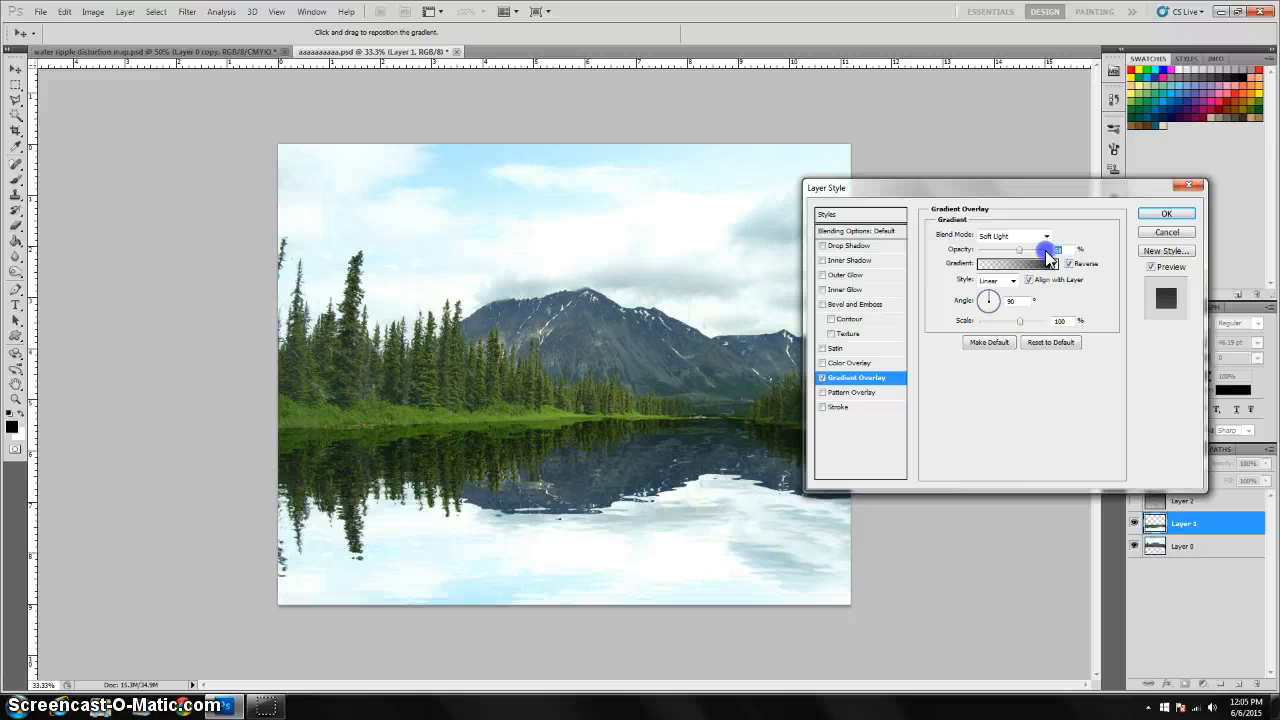
left_click(1020, 264)
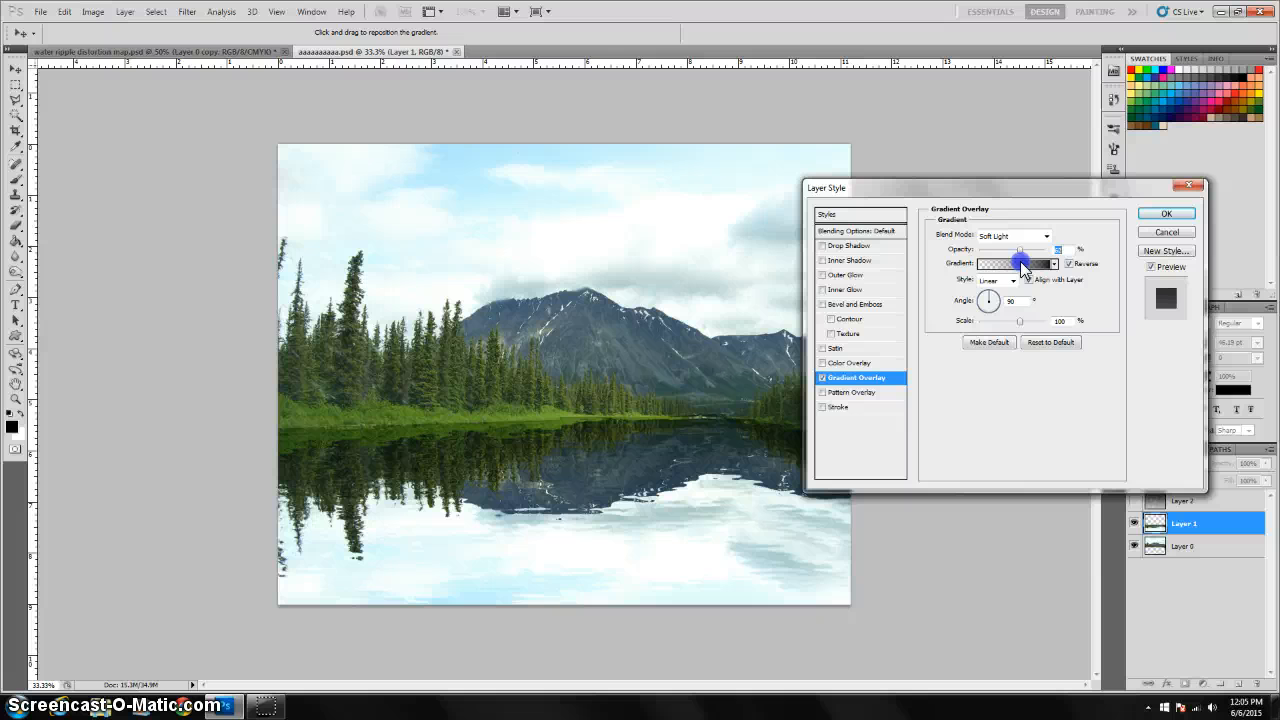
left_click_drag(600, 438, 362, 438)
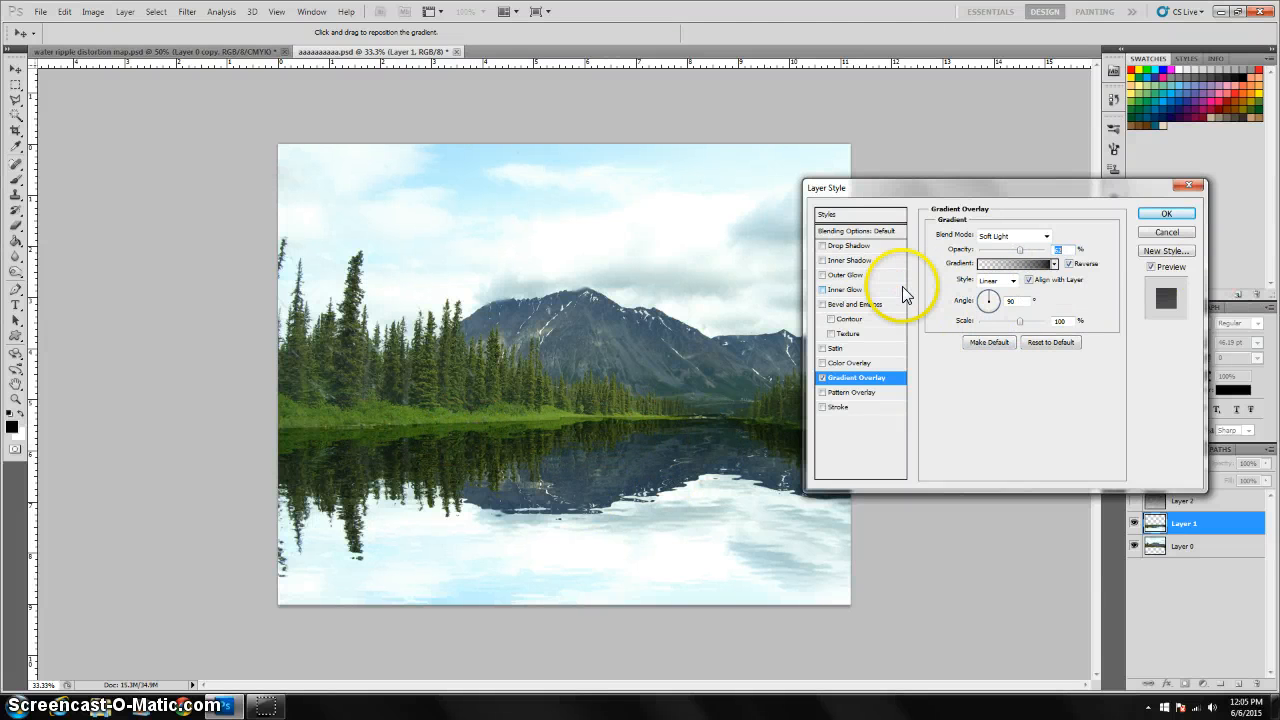
Add a Color Overlay to Layer 1 and set its color to the light blue 8e9ed2.
left_click(850, 363)
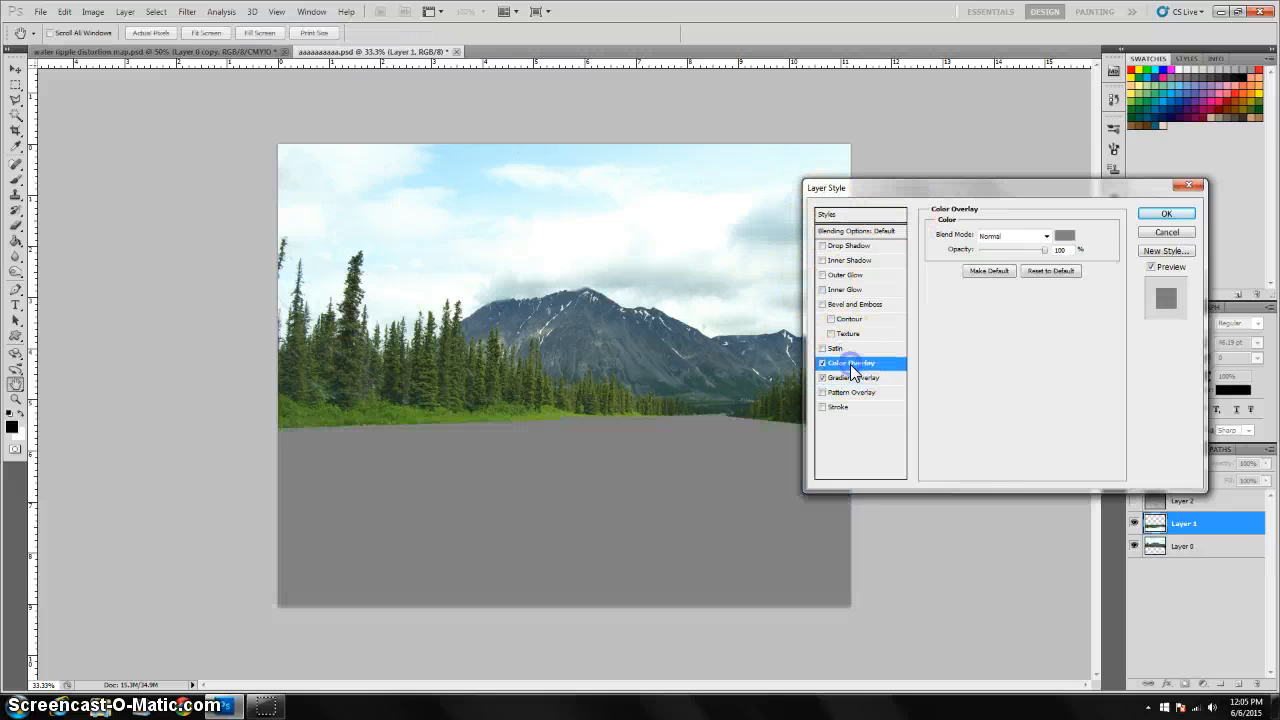
left_click(1062, 236)
left_click(194, 132)
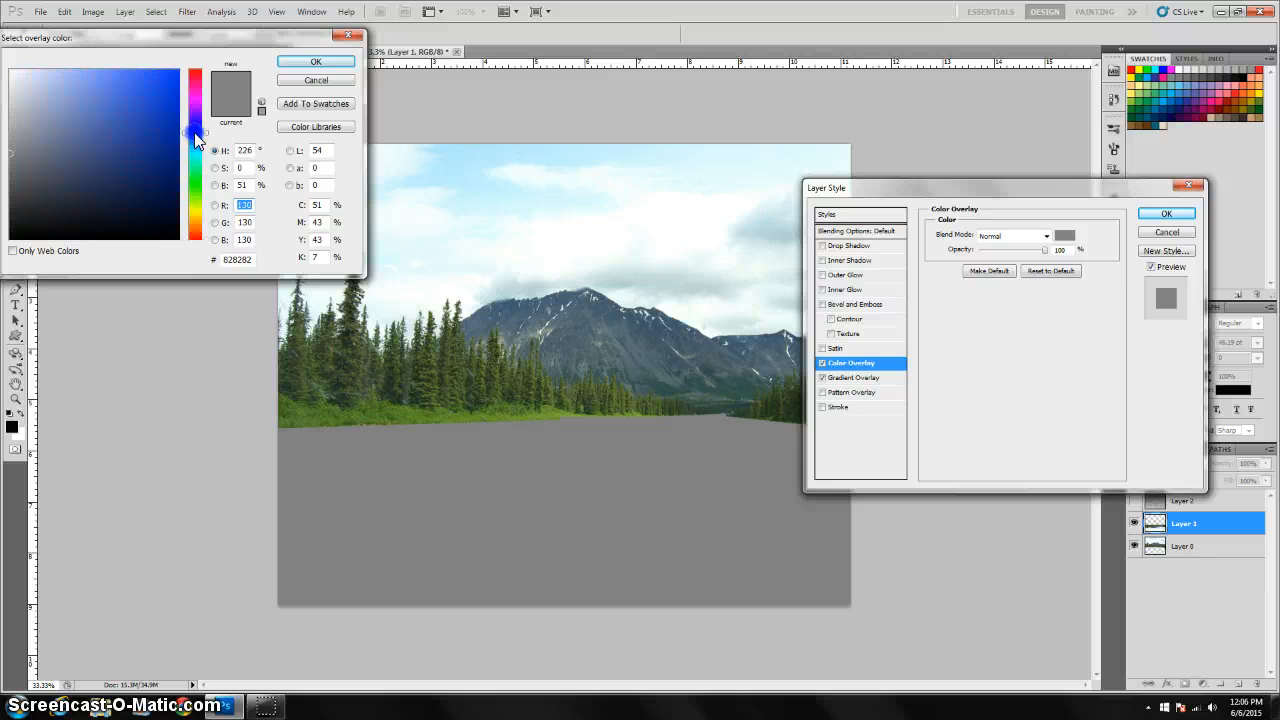
left_click_drag(100, 101, 71, 89)
left_click(82, 126)
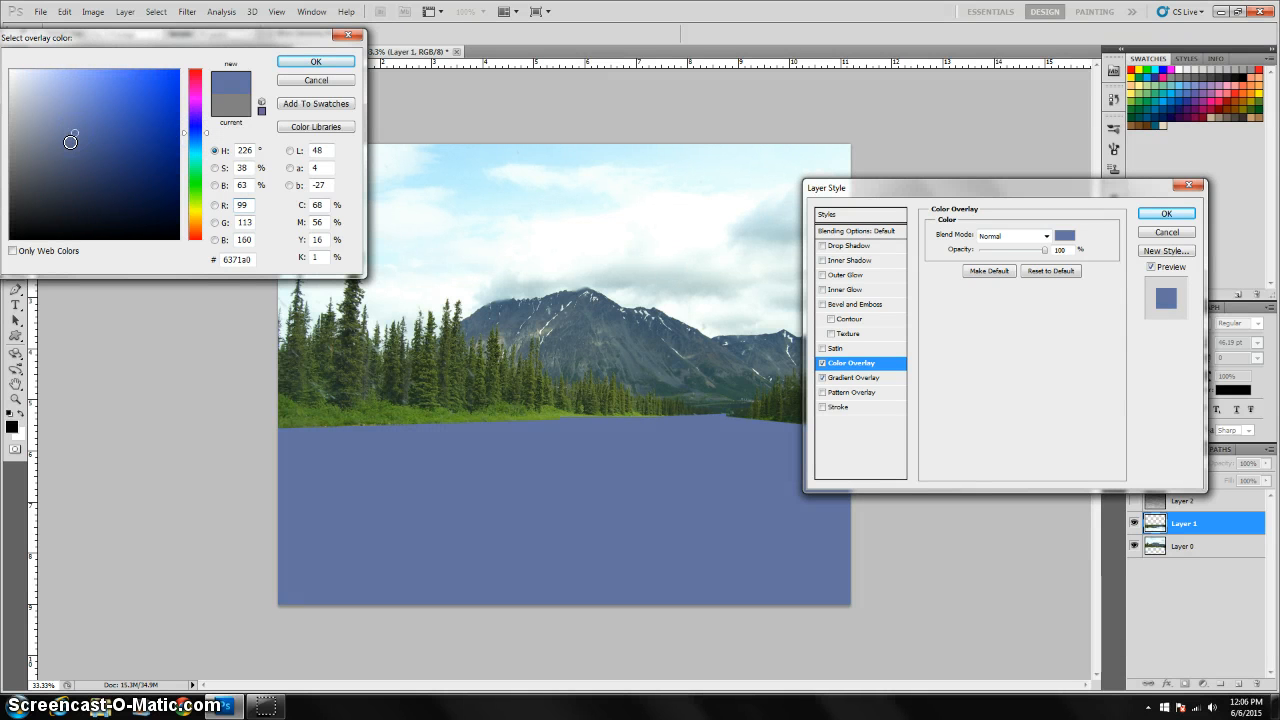
left_click_drag(70, 142, 65, 115)
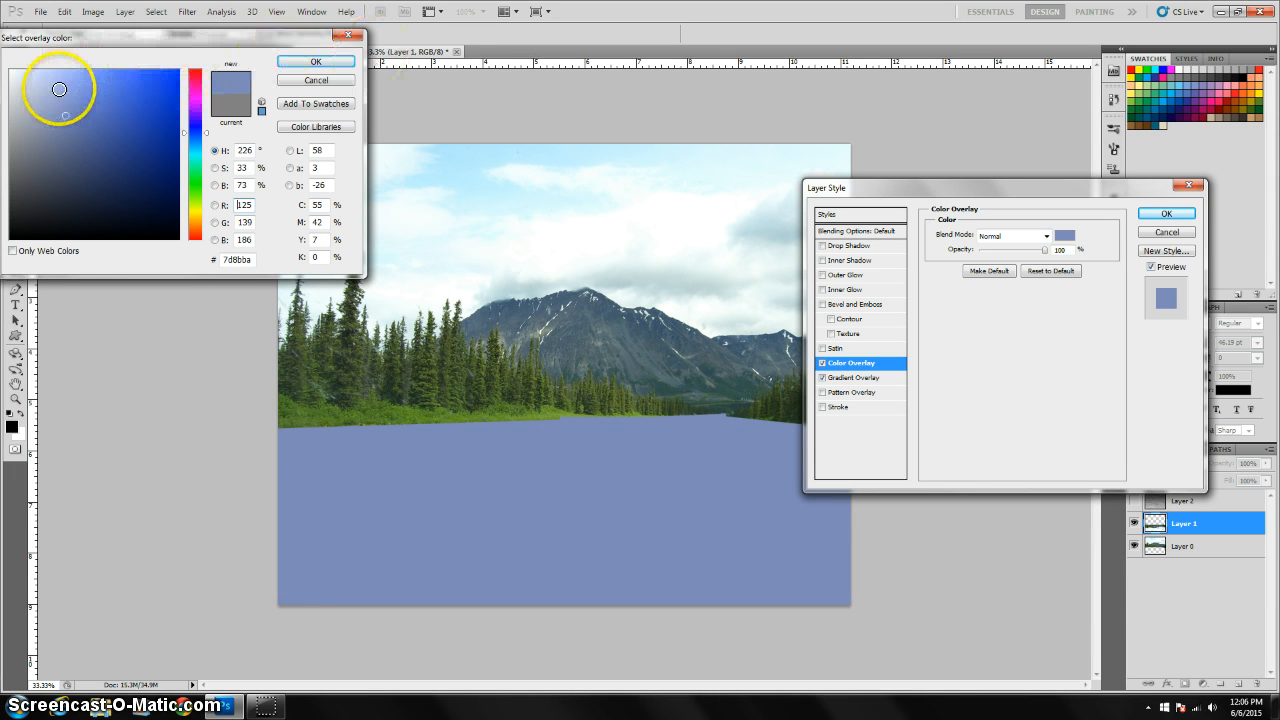
left_click(58, 90)
left_click(64, 99)
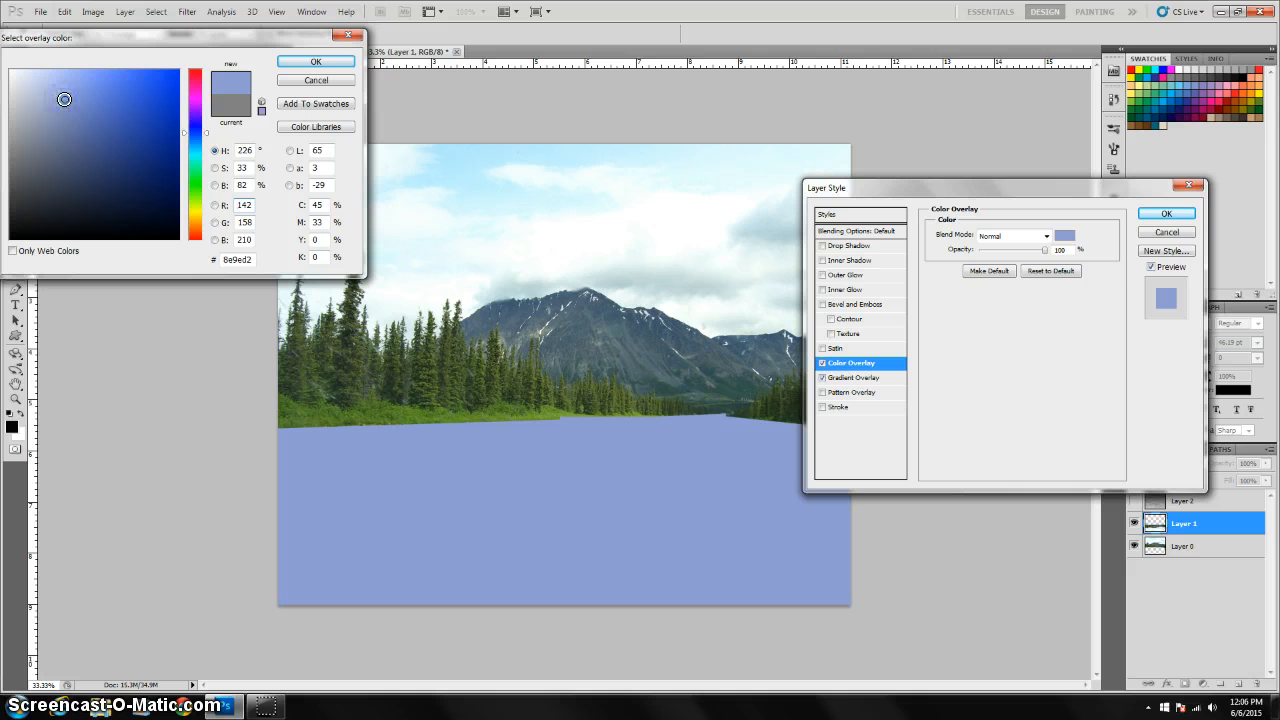
left_click(314, 67)
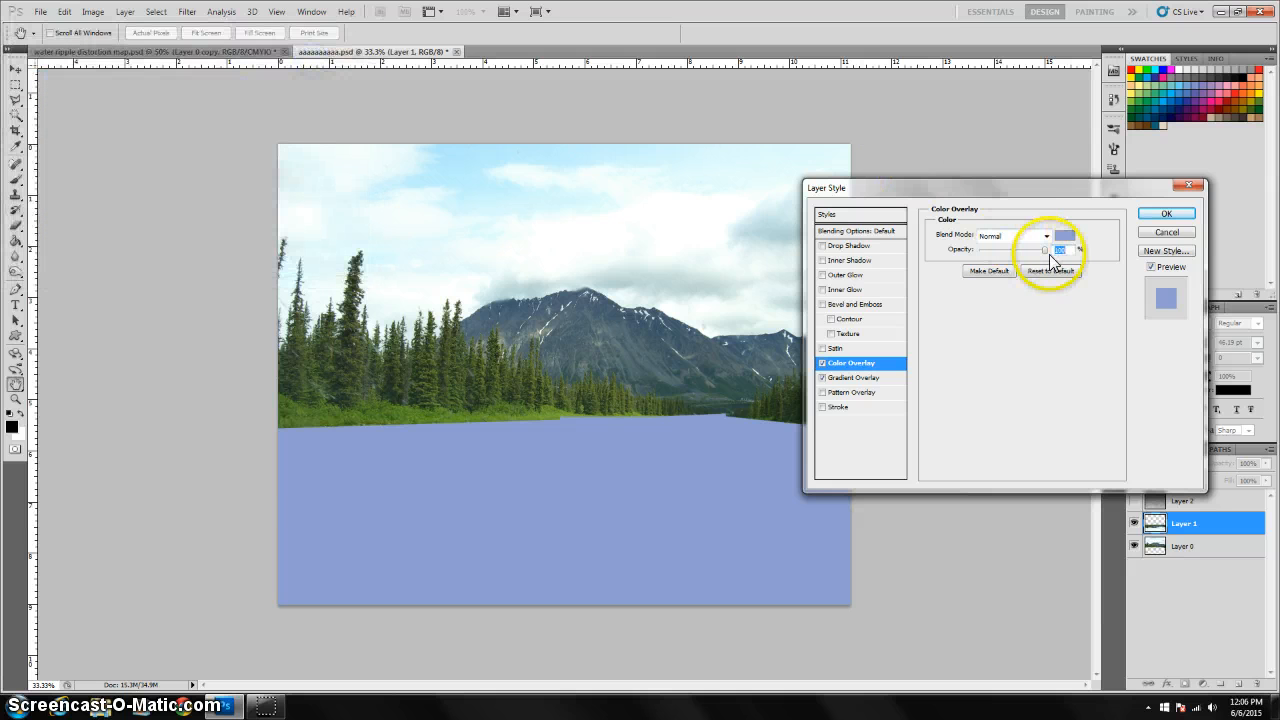
Set the Color Overlay's opacity to about 24% and apply the layer styles to Layer 1.
left_click_drag(1045, 252, 993, 252)
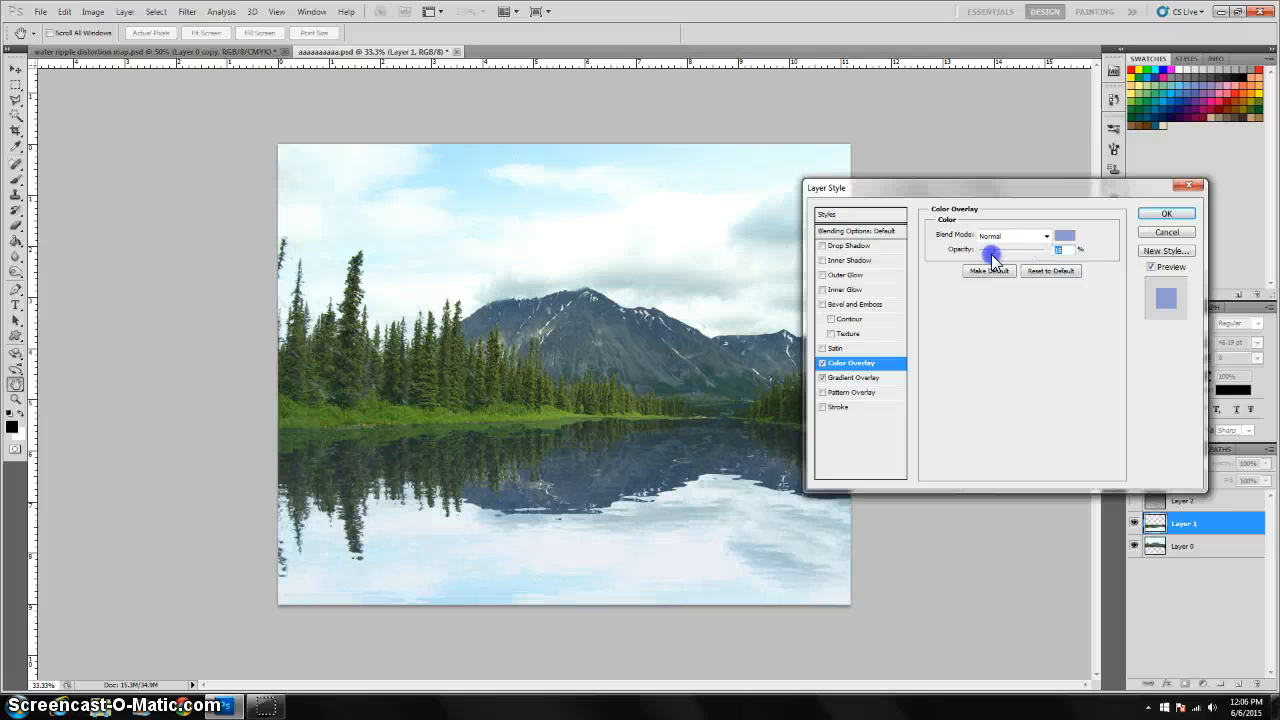
left_click_drag(990, 254, 996, 253)
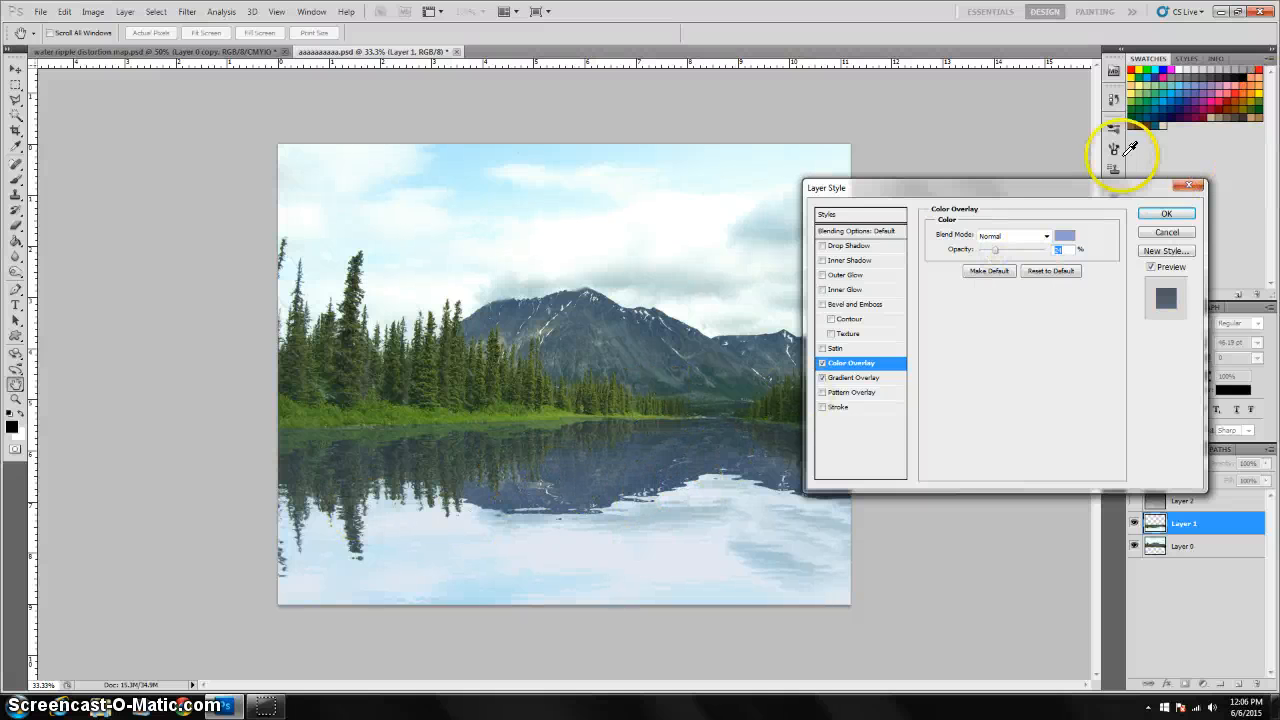
left_click(1166, 214)
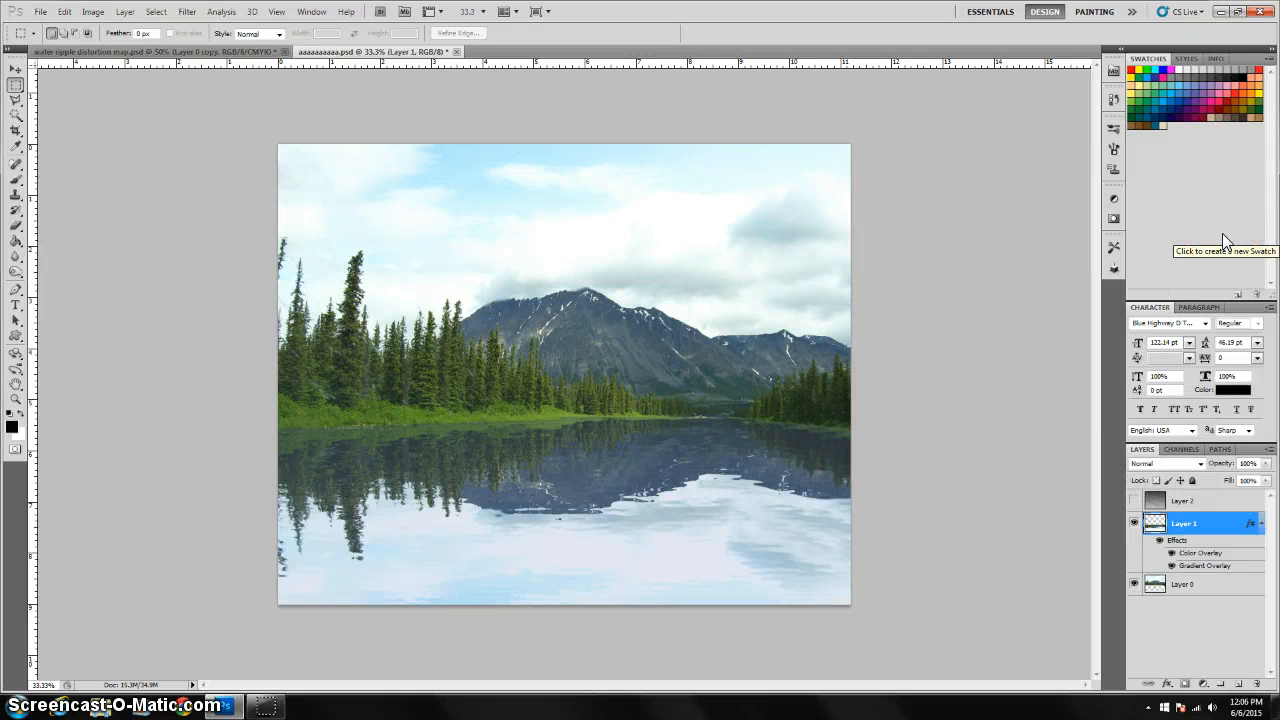
Darken Layer 1's highlights with a Levels adjustment that lowers the white output level to about 206.
key("ctrl+l")
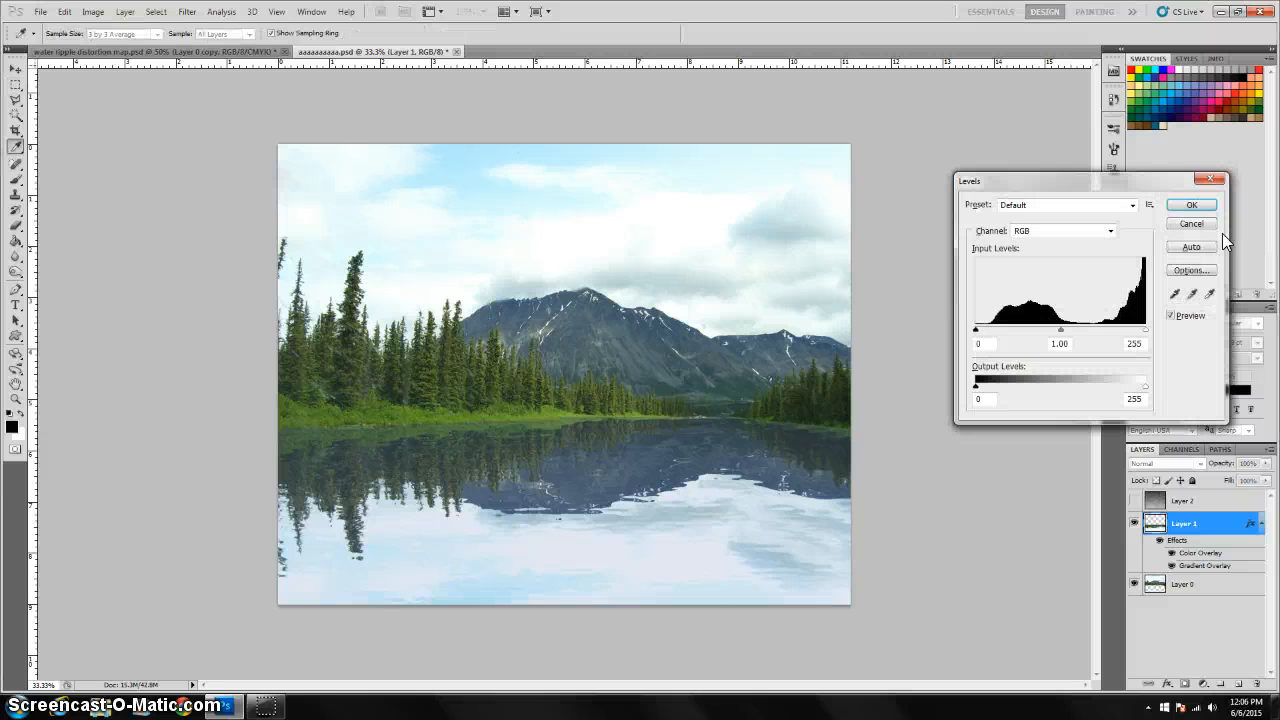
left_click_drag(1145, 388, 1146, 397)
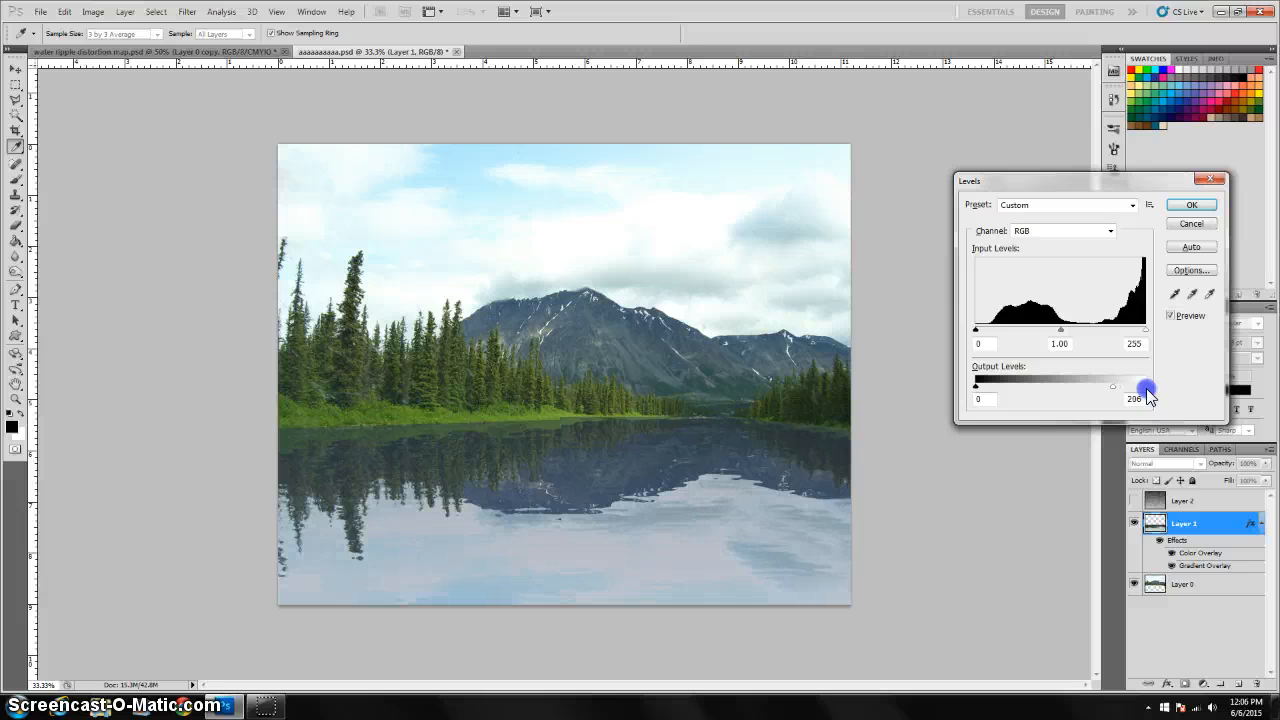
left_click(1192, 206)
key("m")
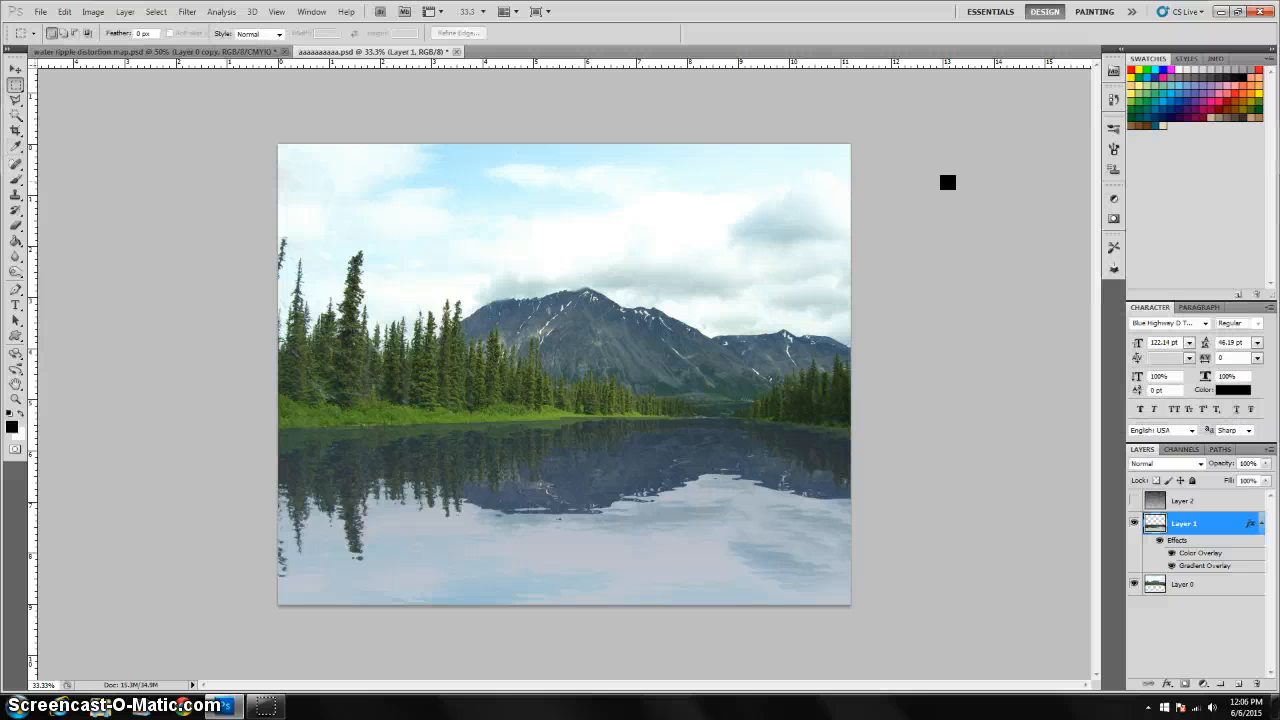
Choose the Polygonal Lasso tool and lower Layer 1's opacity to 77% to expose its overlap with the shoreline.
key("ctrl+plus")
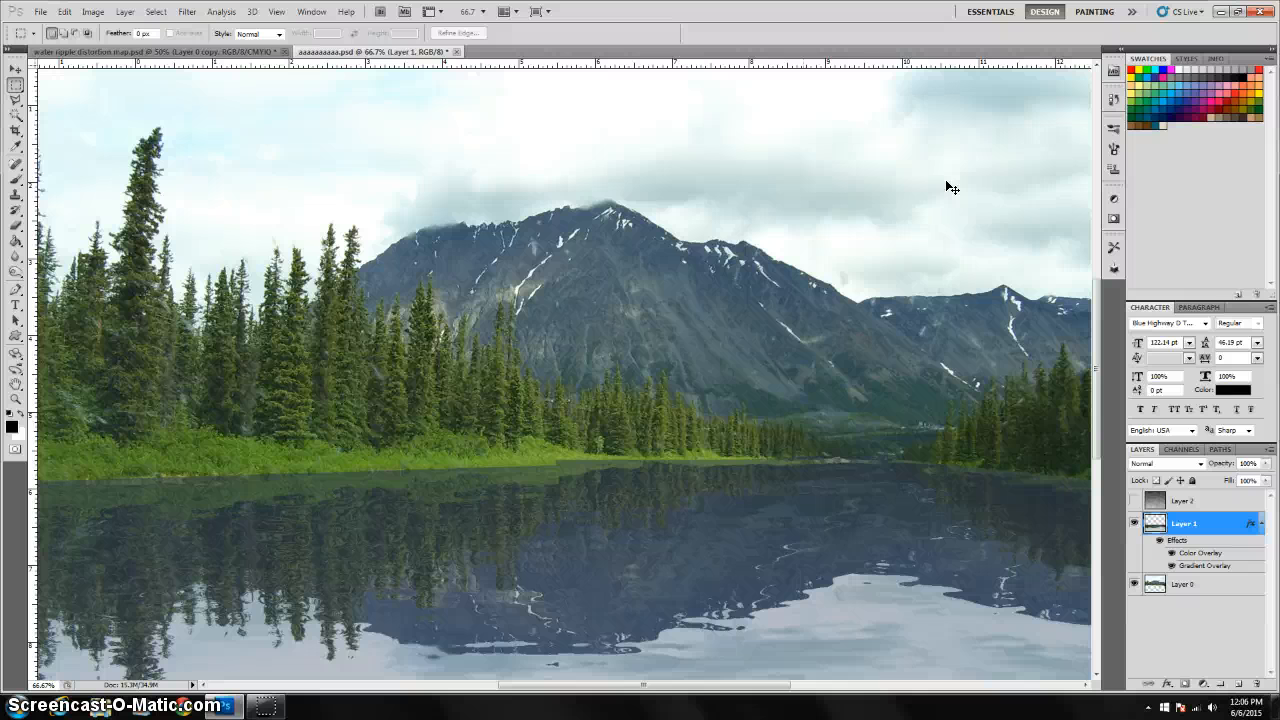
left_click(15, 100)
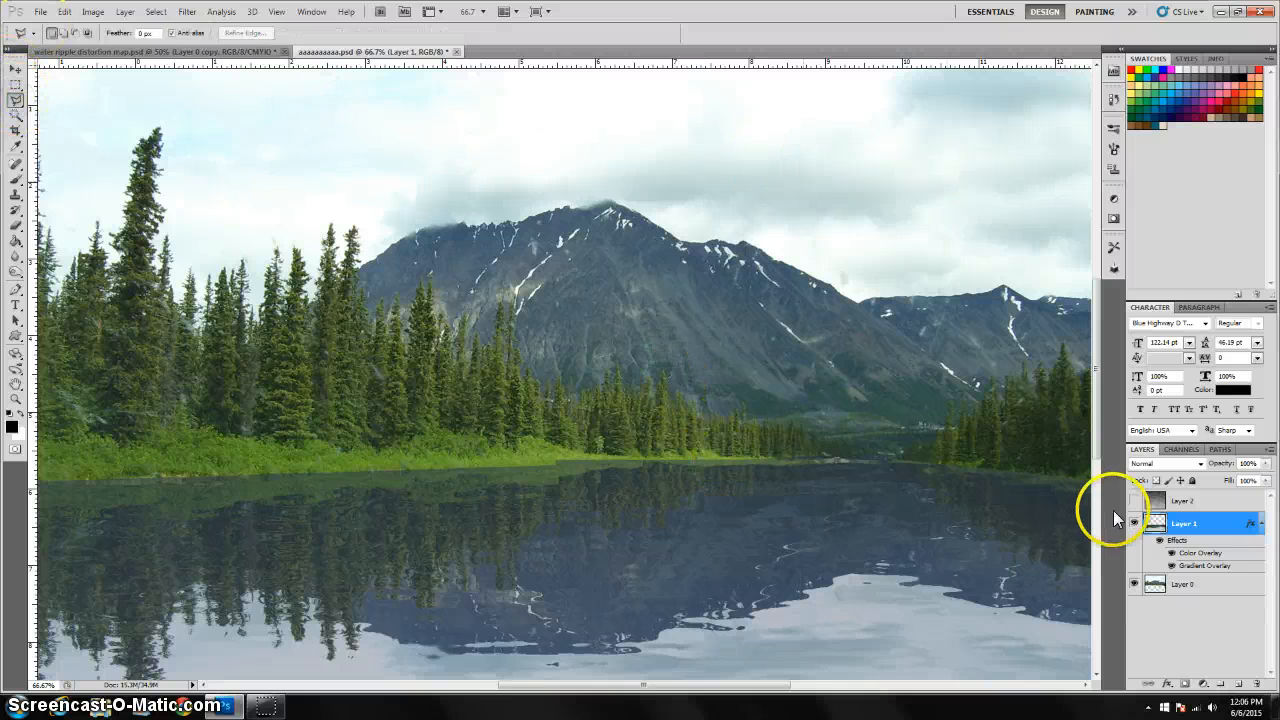
left_click(1266, 466)
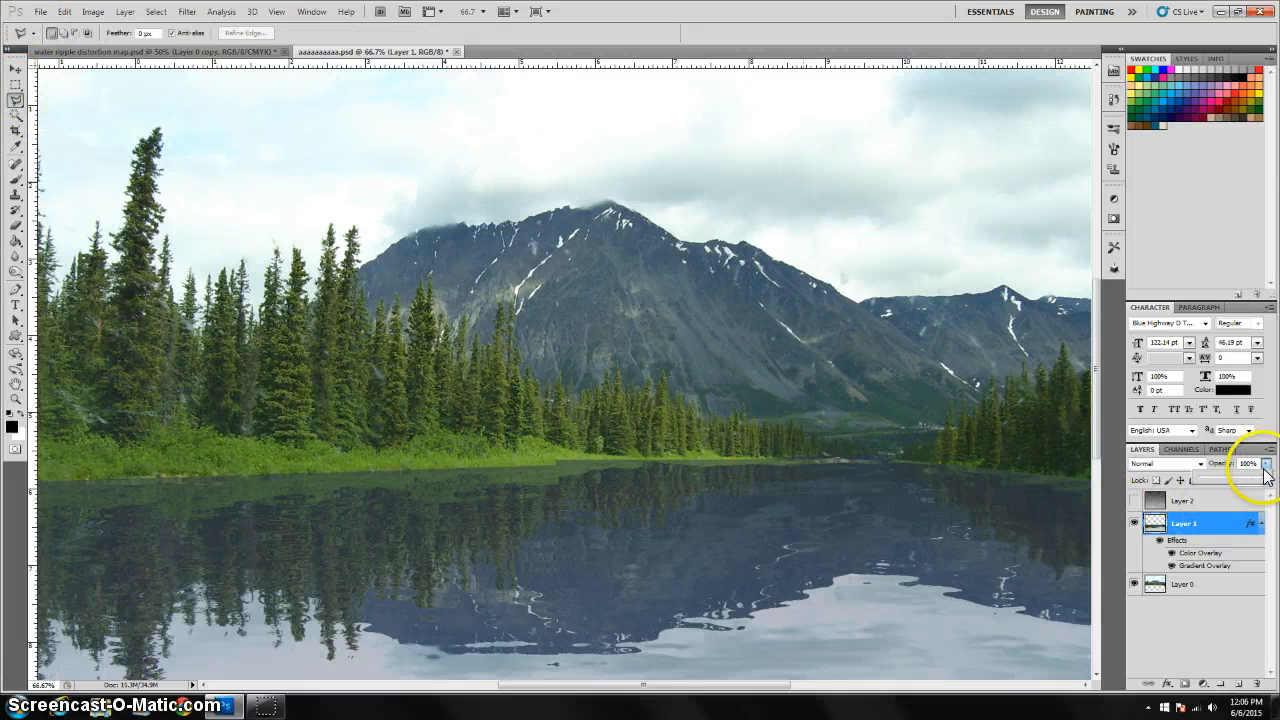
left_click_drag(1266, 472, 1267, 483)
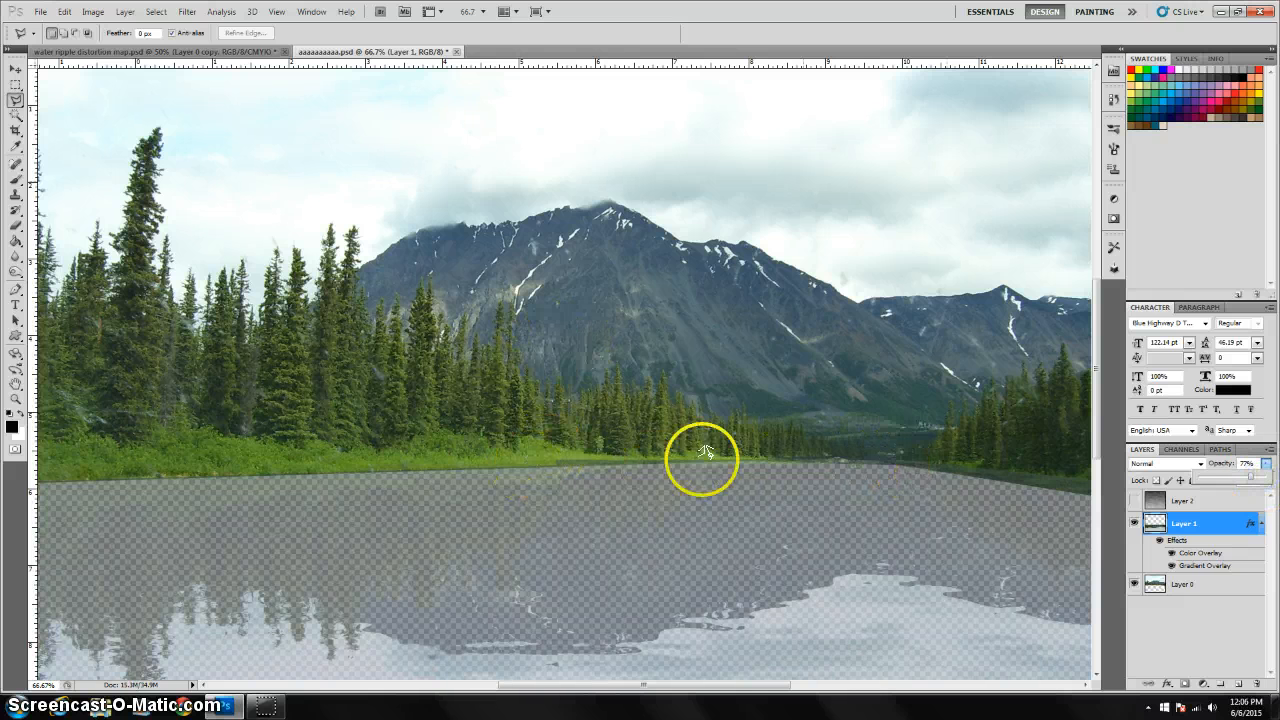
left_click(554, 462)
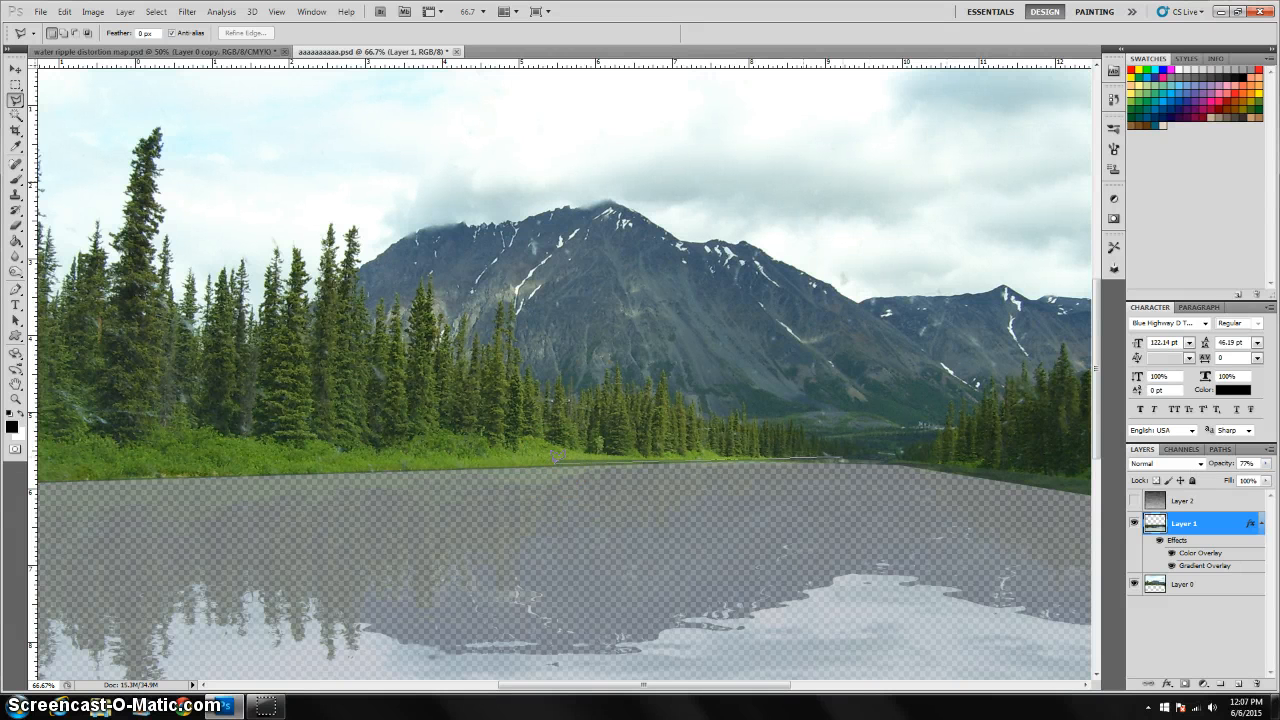
left_click(842, 450)
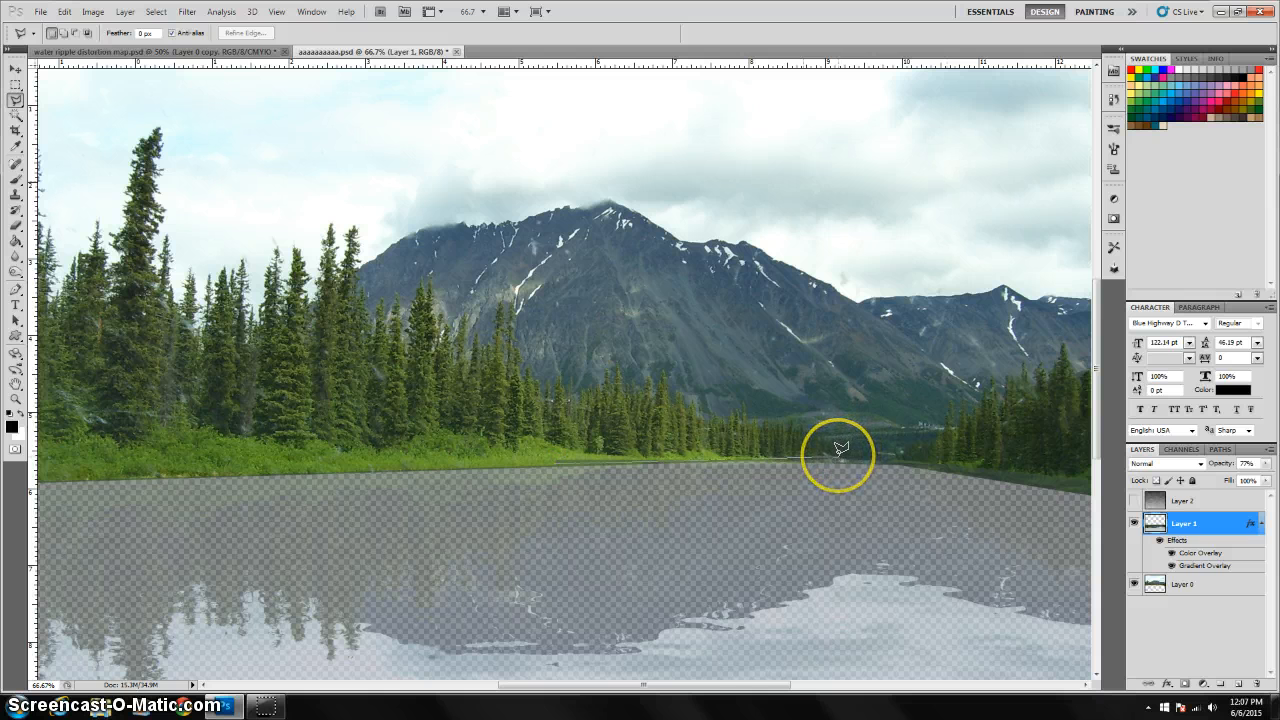
left_click(839, 455)
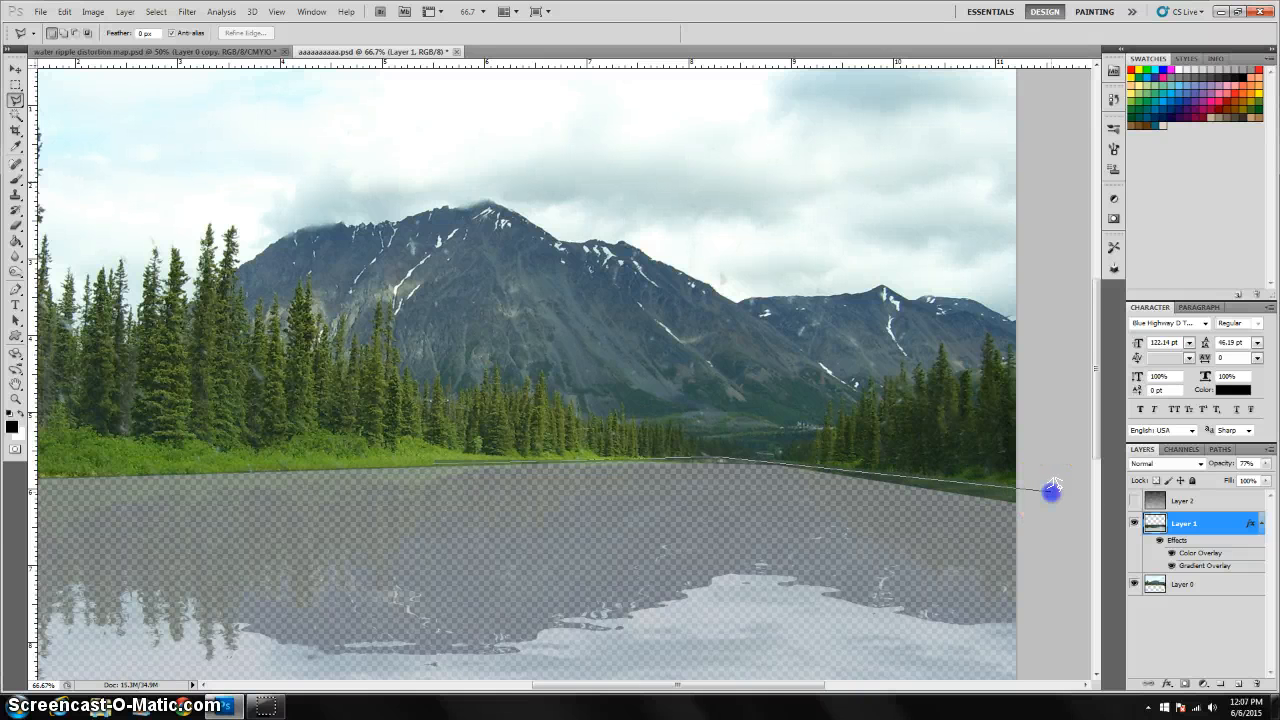
scroll(1055, 484, "down", 5)
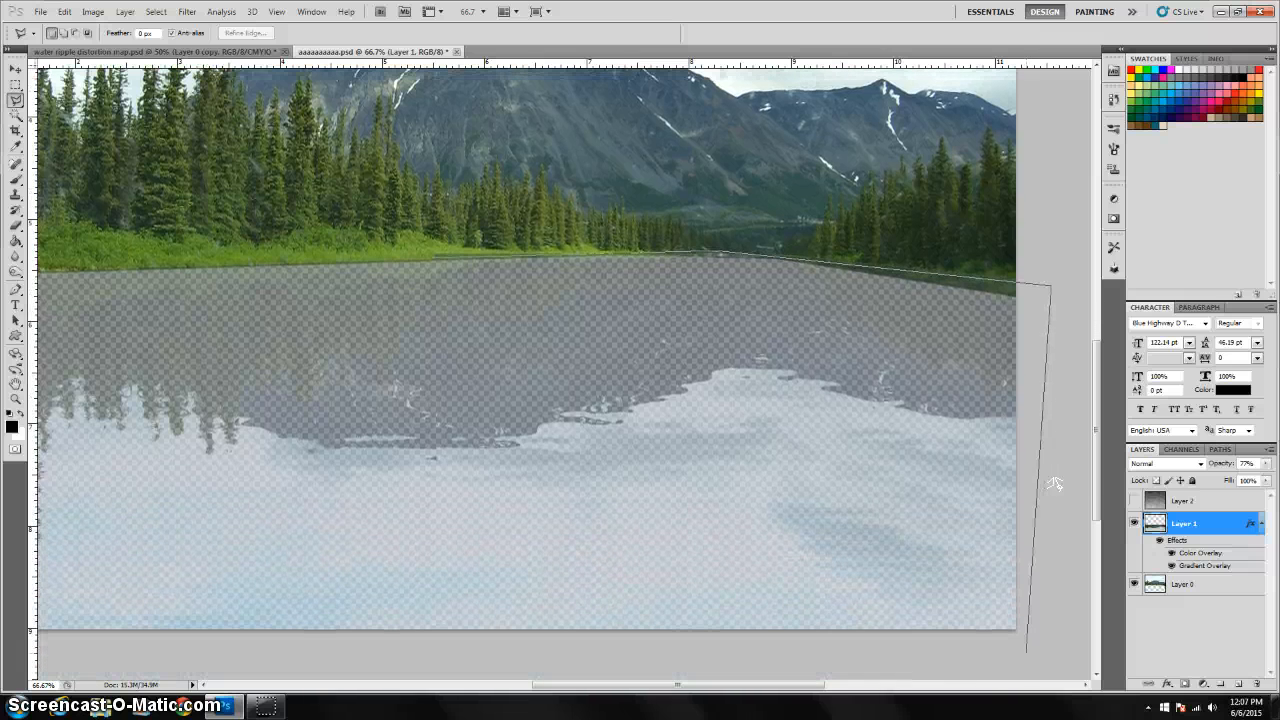
left_click(1027, 653)
key("space")
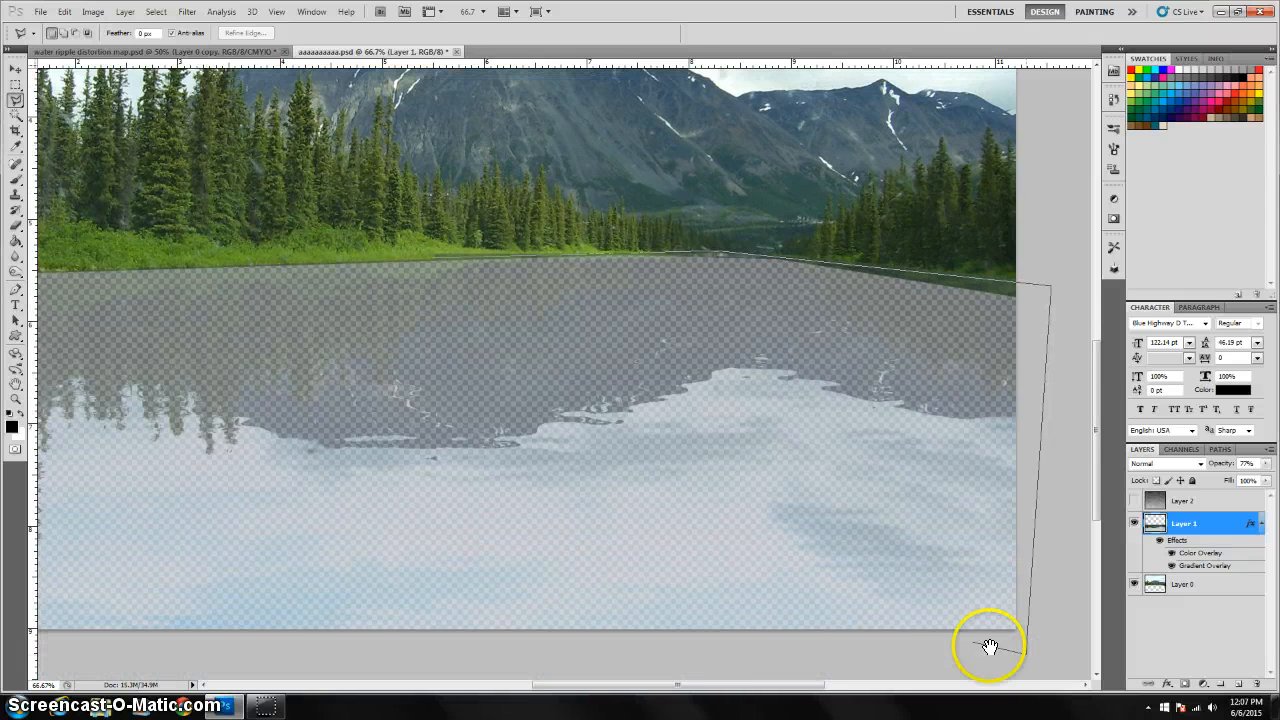
left_click_drag(584, 597, 835, 553)
left_click(110, 615)
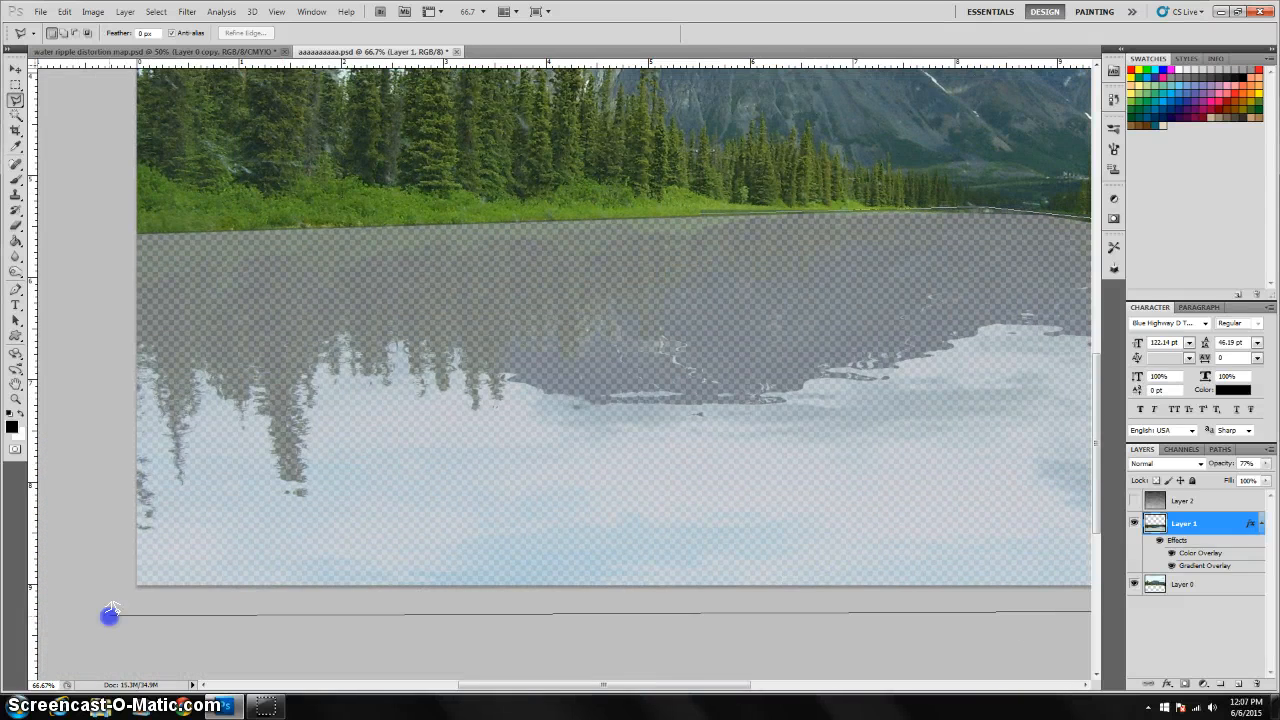
left_click(110, 614)
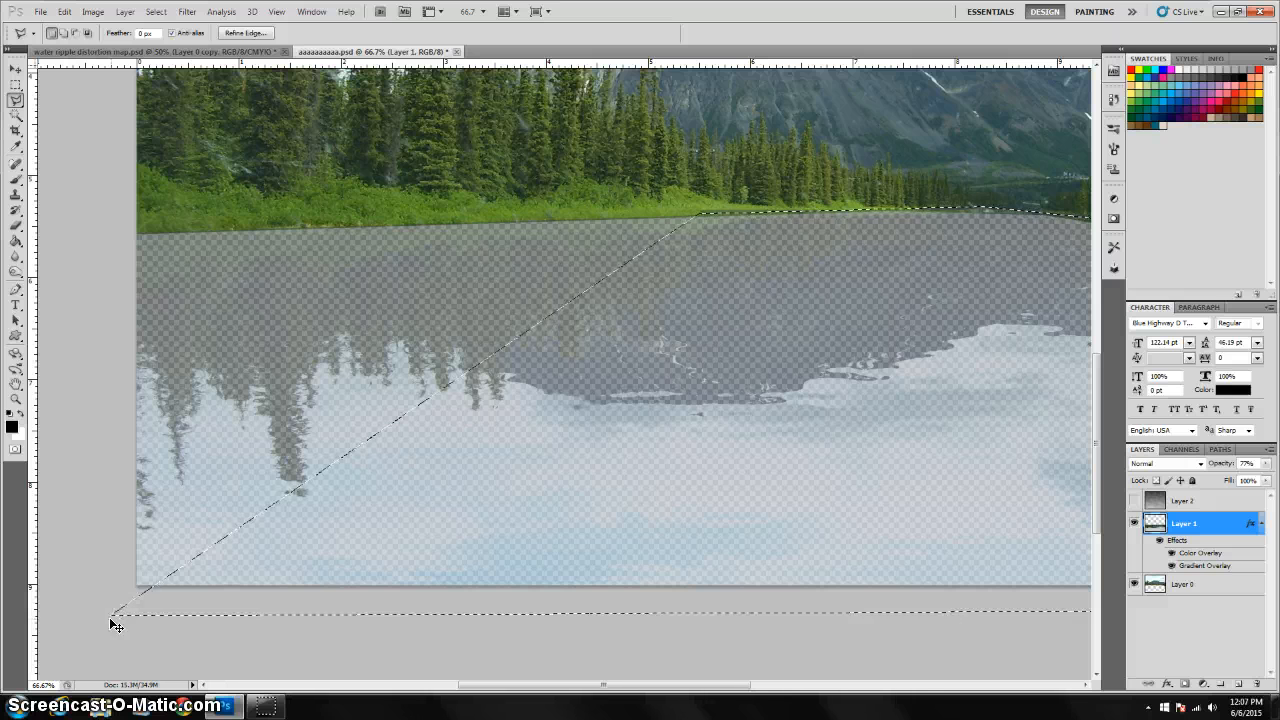
key("ctrl+d")
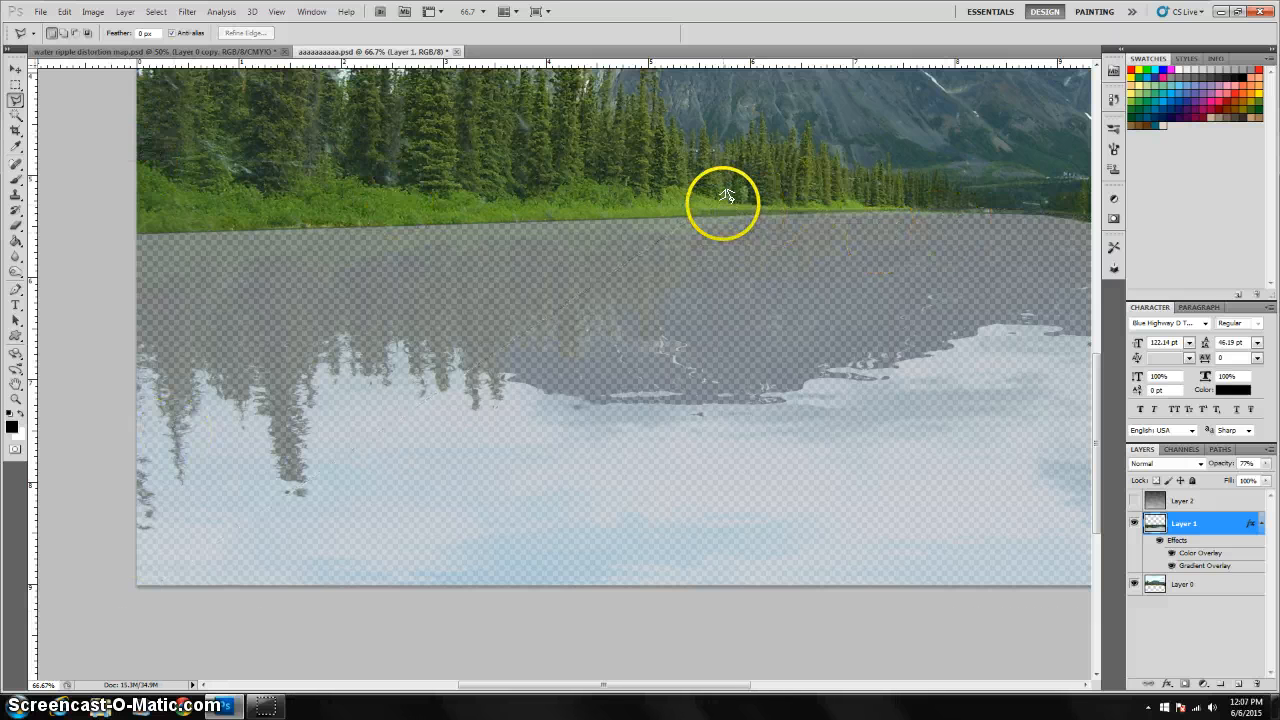
Outline the area above the far and right-hand shoreline with the Polygonal Lasso, clear Layer 1's overlap inside it and deselect.
key("ctrl+plus")
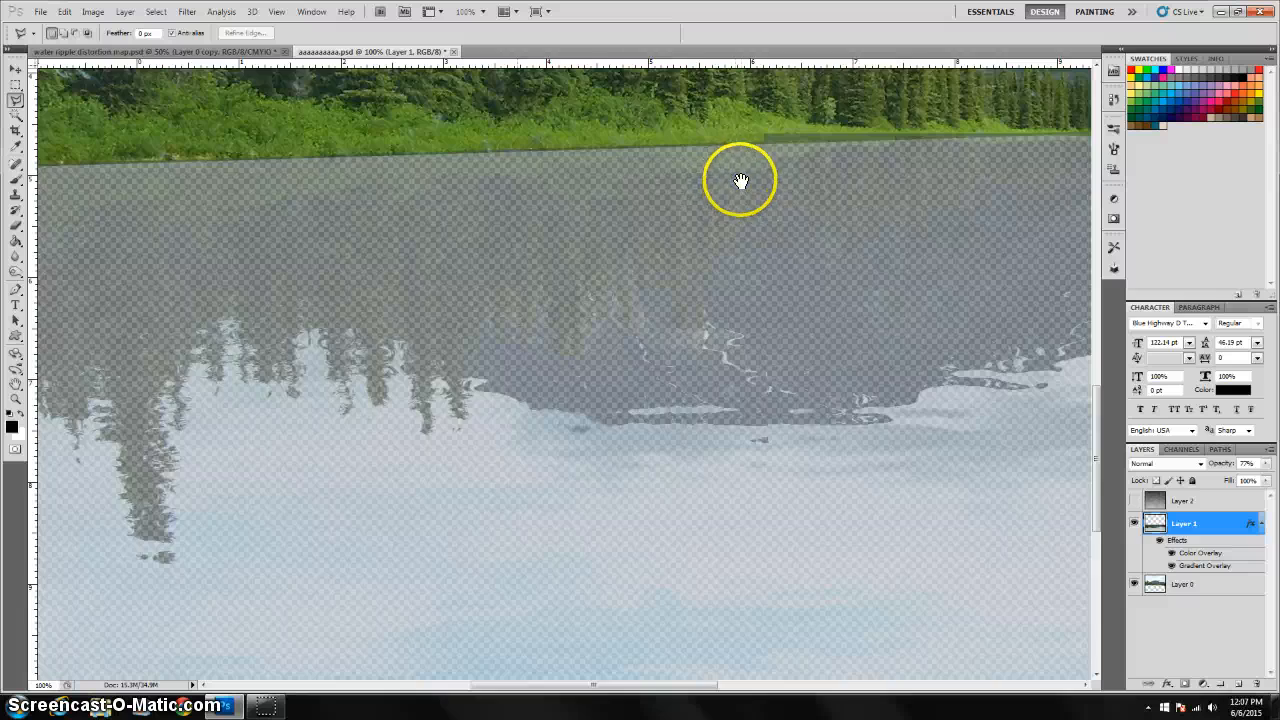
left_click_drag(740, 180, 178, 365)
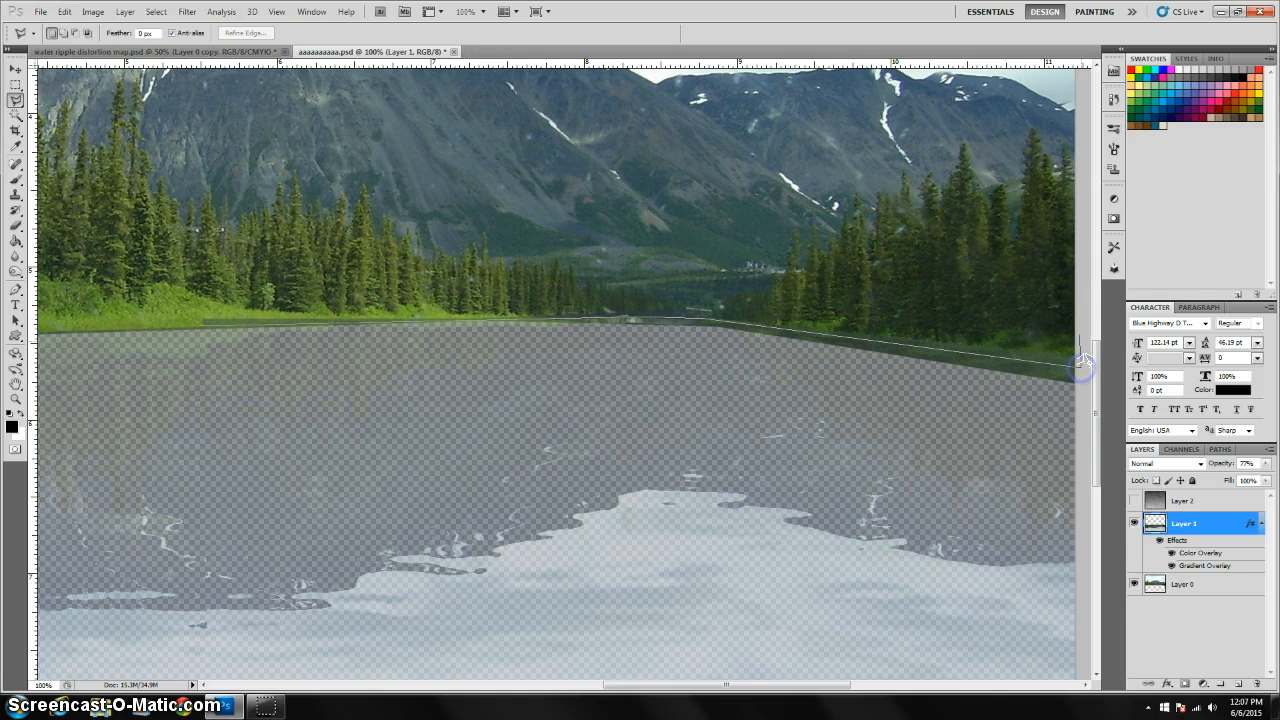
left_click(1085, 185)
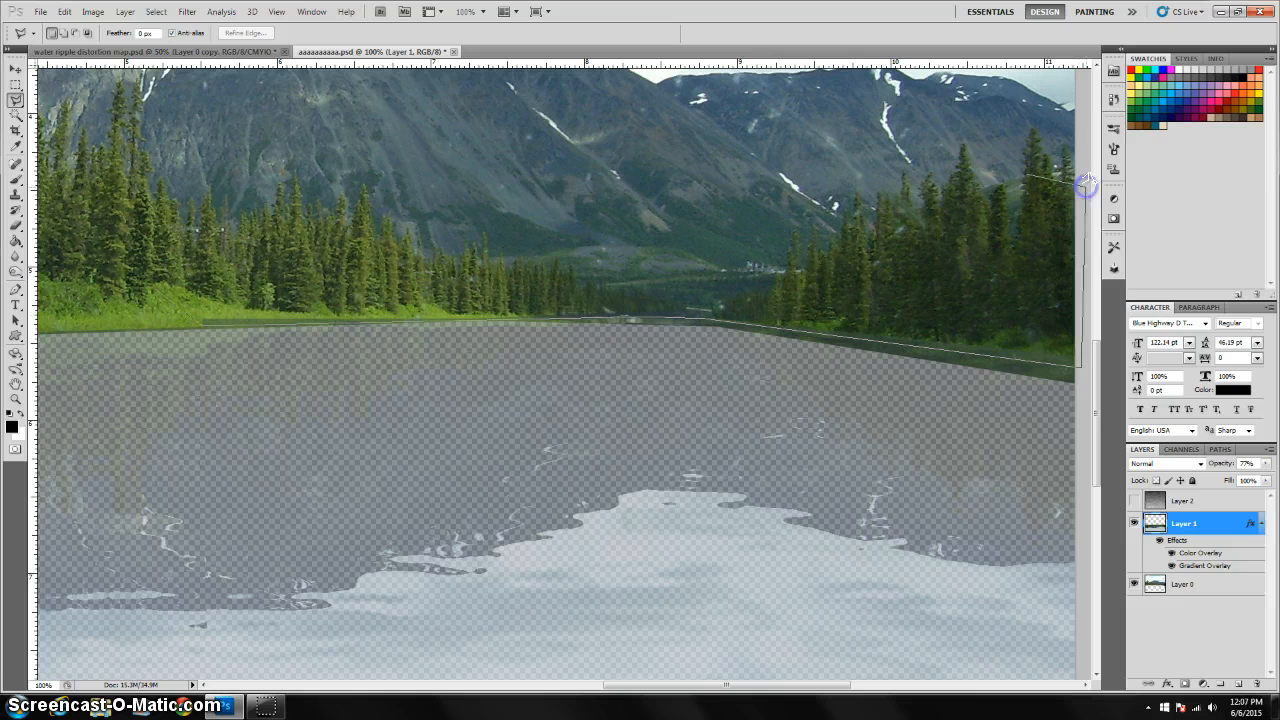
left_click(470, 135)
left_click(166, 212)
double_click(156, 284)
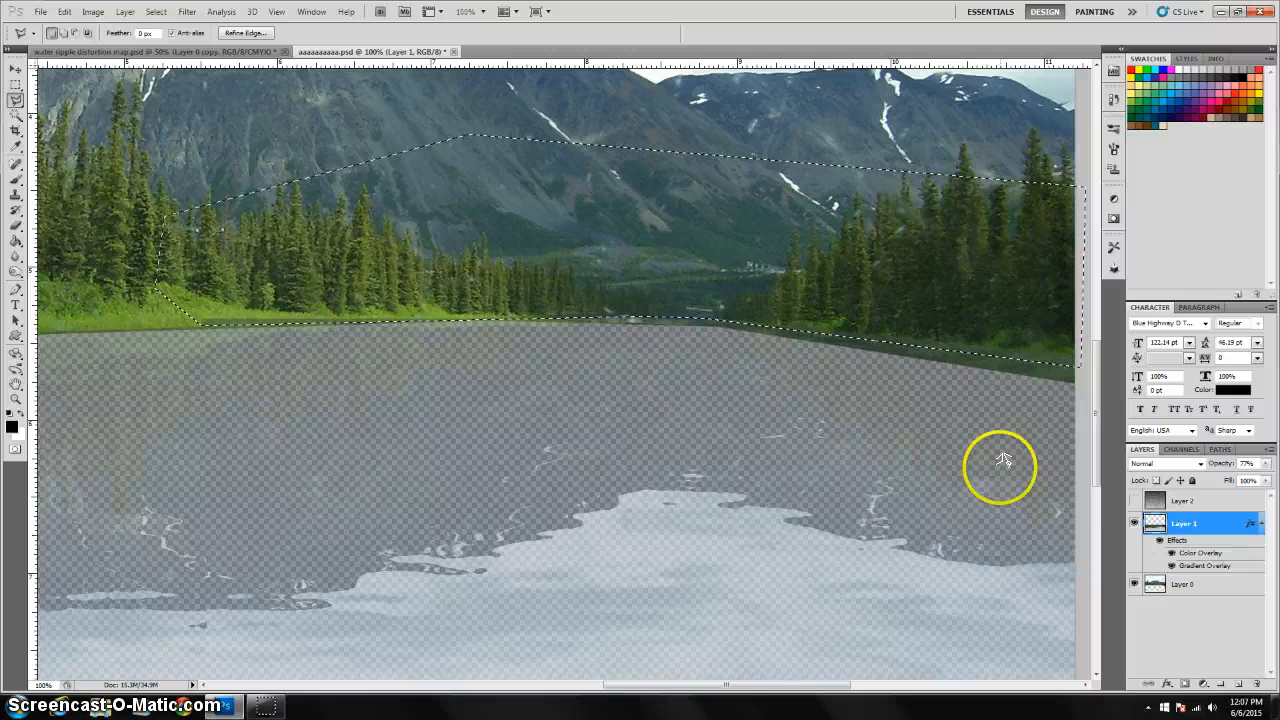
key("ctrl+d")
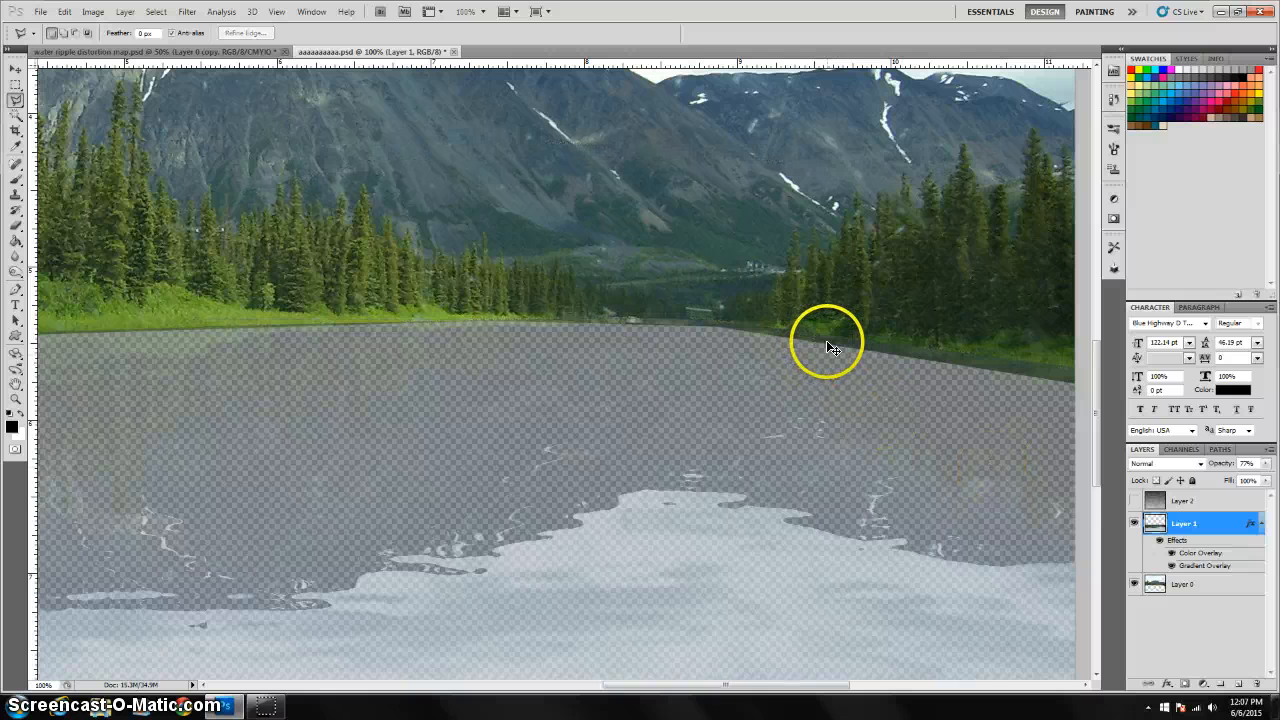
Set Layer 1's opacity back to 100% and show the whole image.
key("ctrl+minus")
key("ctrl+minus")
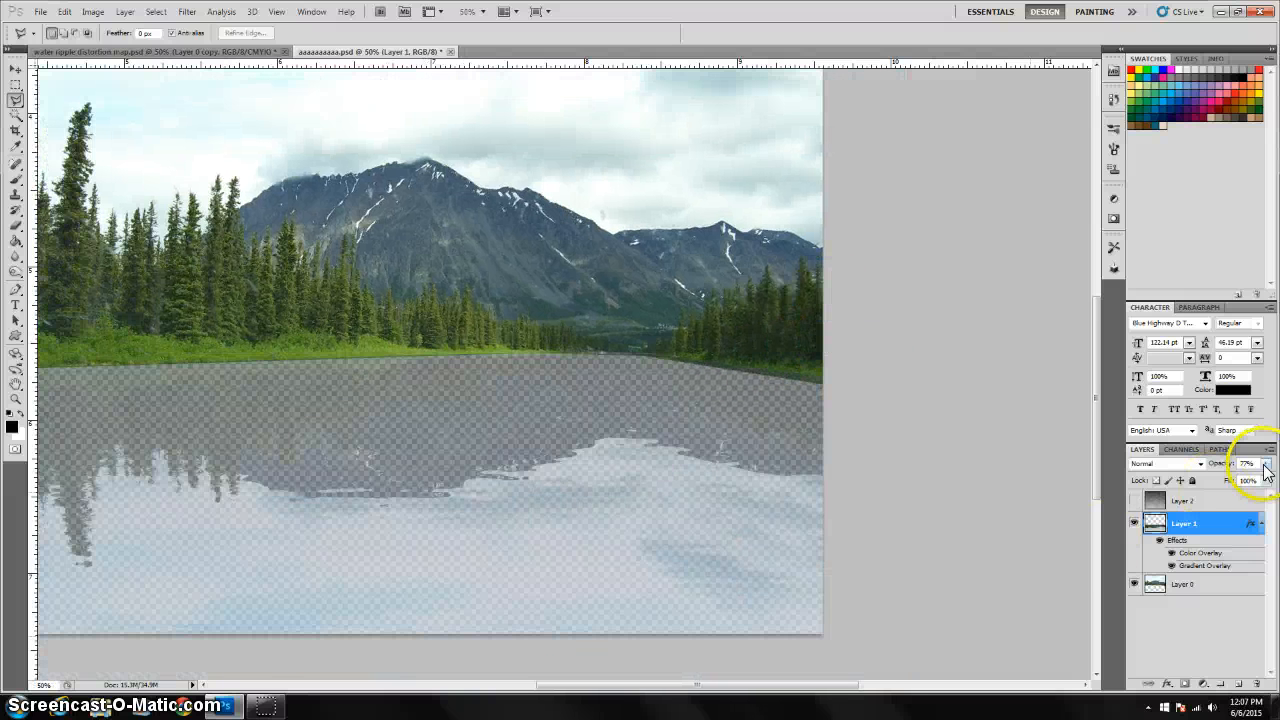
left_click(1266, 465)
left_click_drag(1257, 481, 1268, 481)
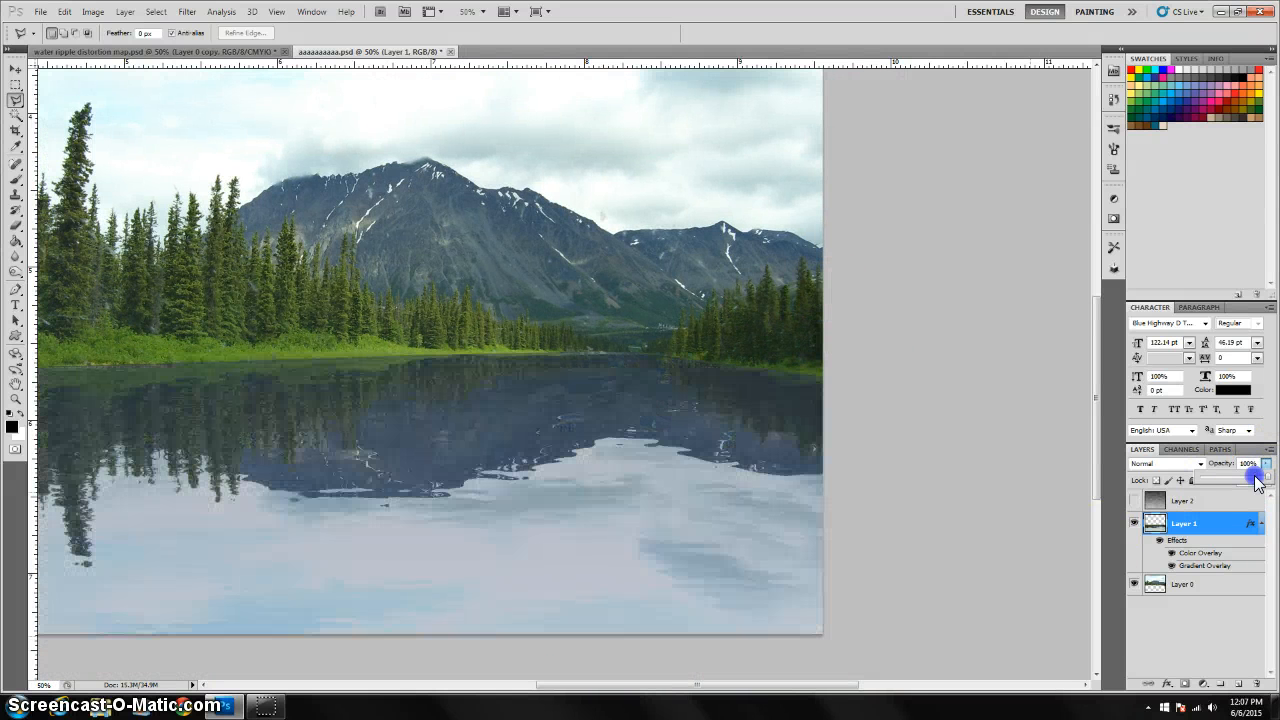
left_click(414, 420)
left_click_drag(402, 425, 592, 483)
key("ctrl+minus")
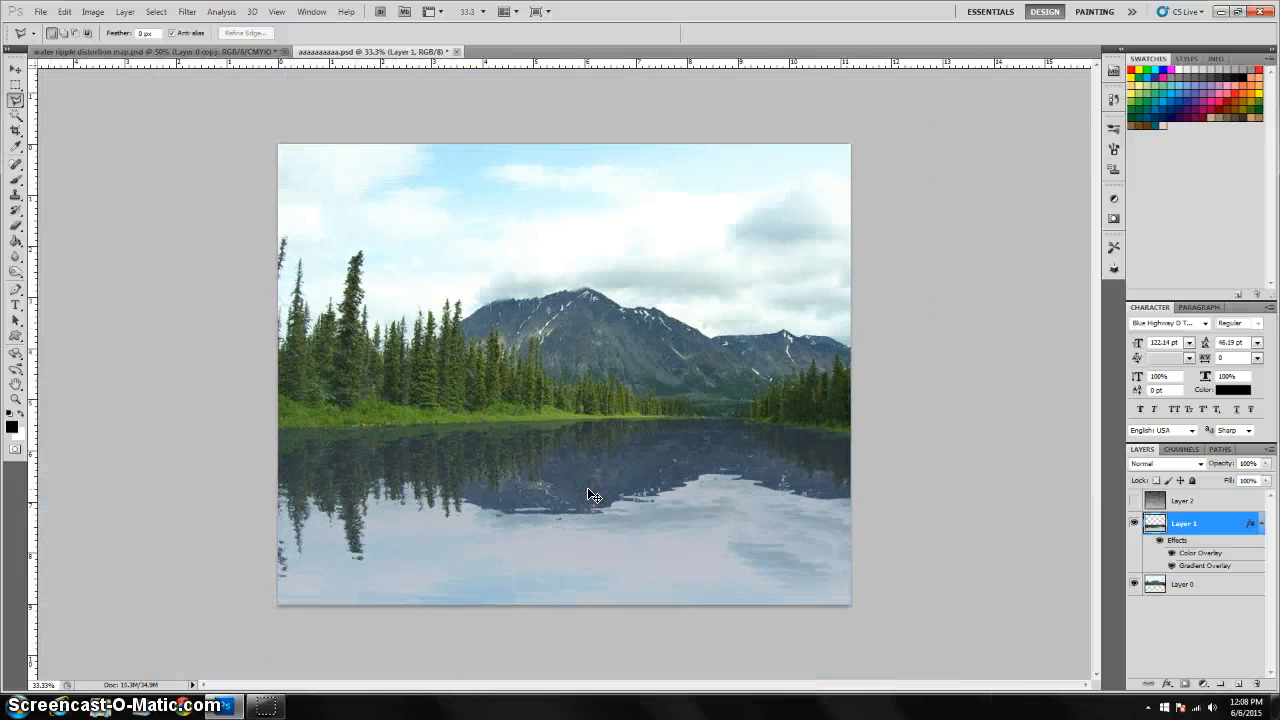